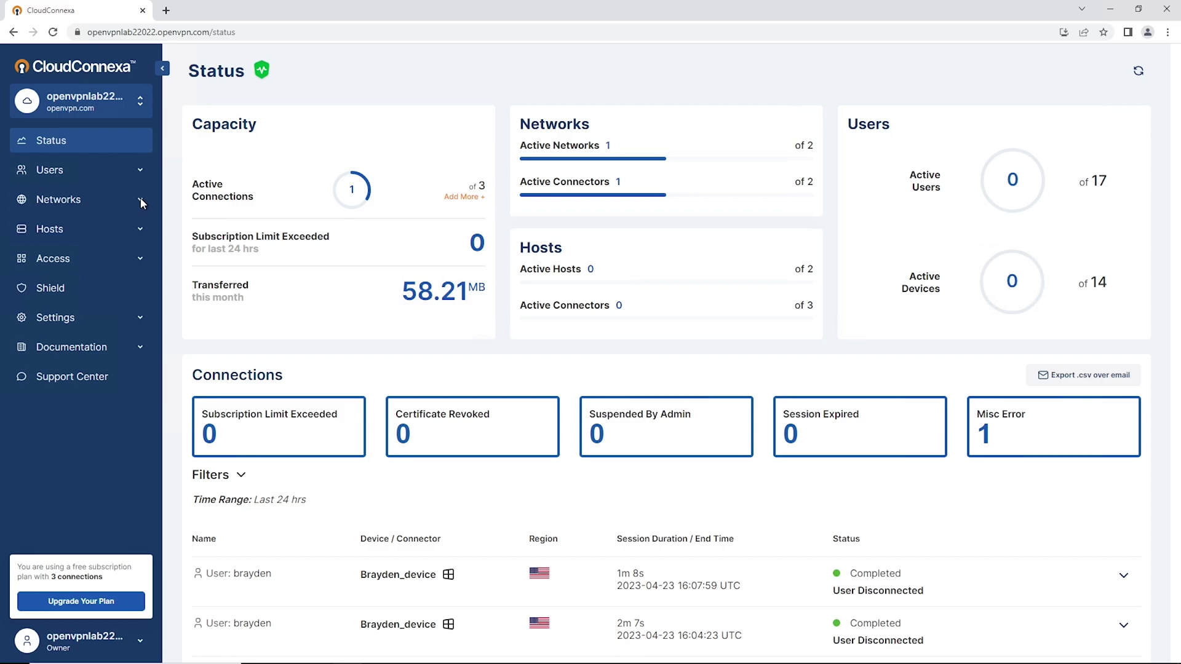
# Start adding a new network using only the Secure Internet Access scenario.
pyautogui.click(140, 198)
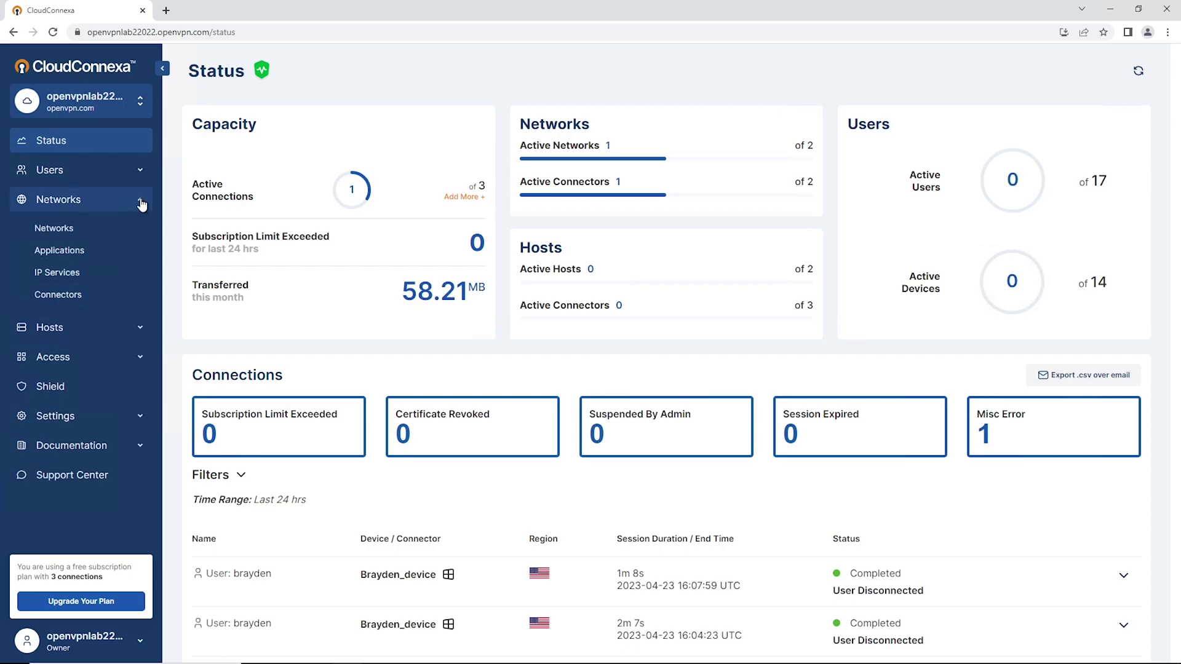
pyautogui.click(53, 238)
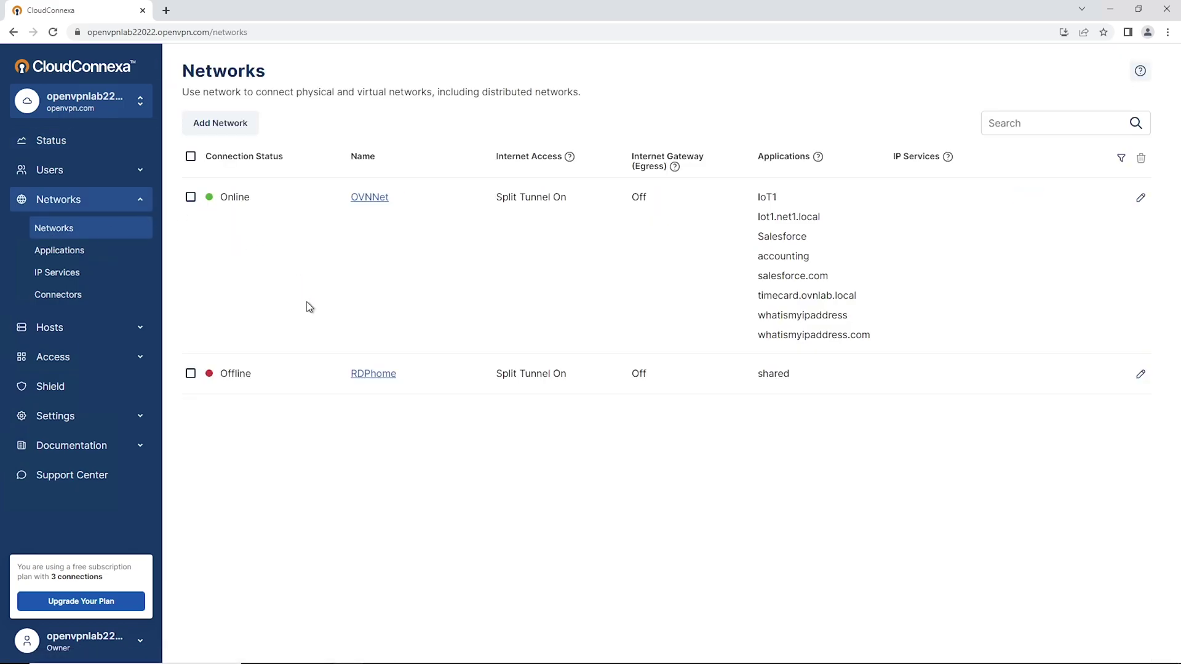
pyautogui.click(214, 125)
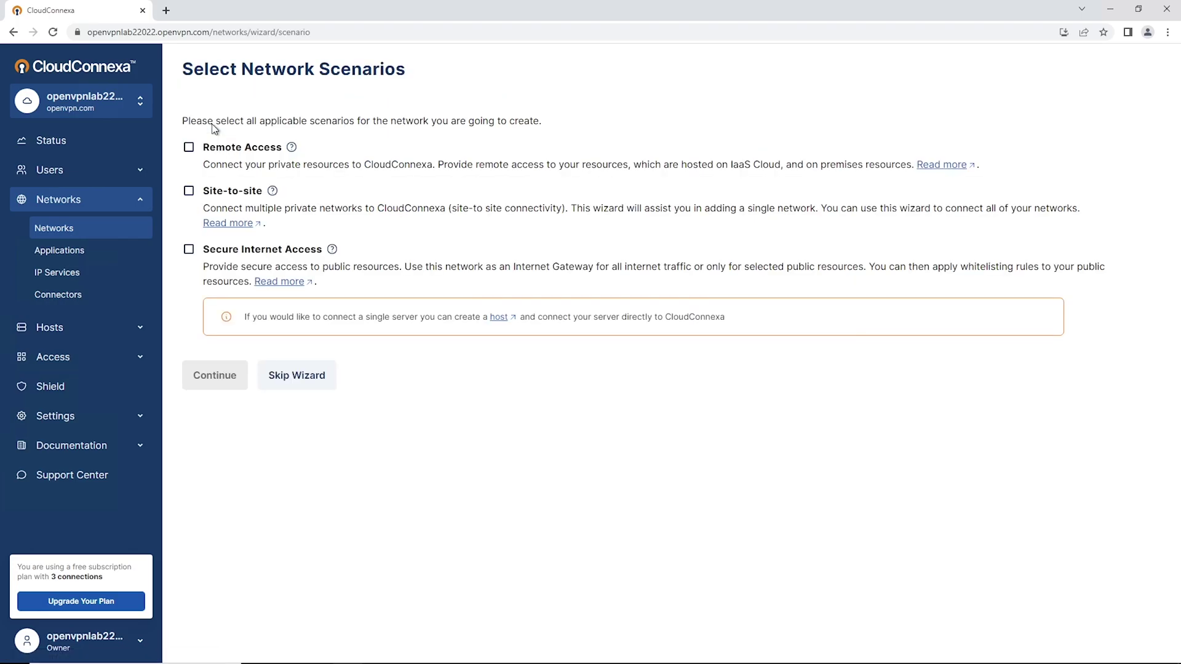
pyautogui.click(188, 252)
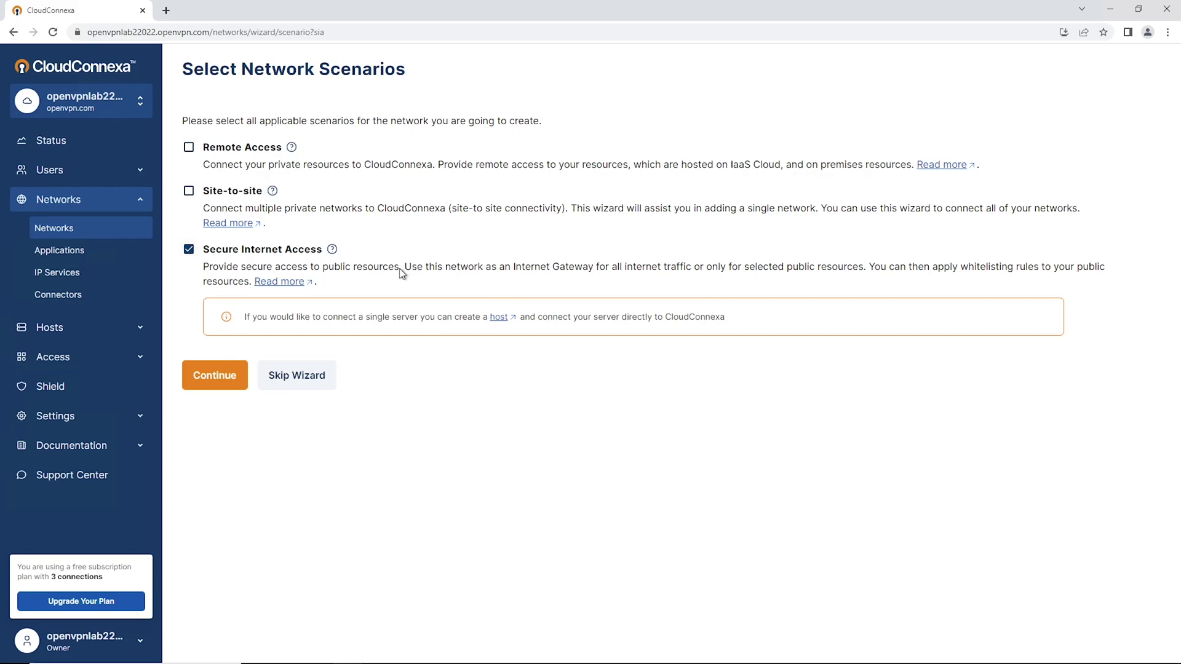
pyautogui.moveTo(407, 268); pyautogui.dragTo(865, 268)
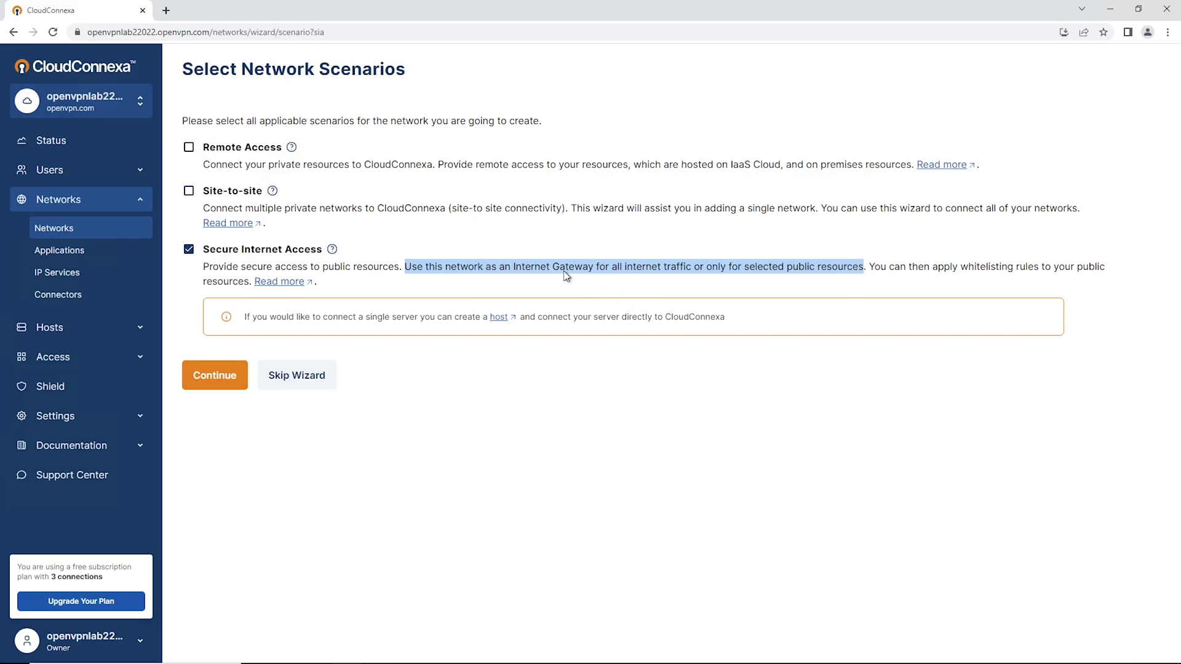
pyautogui.click(207, 383)
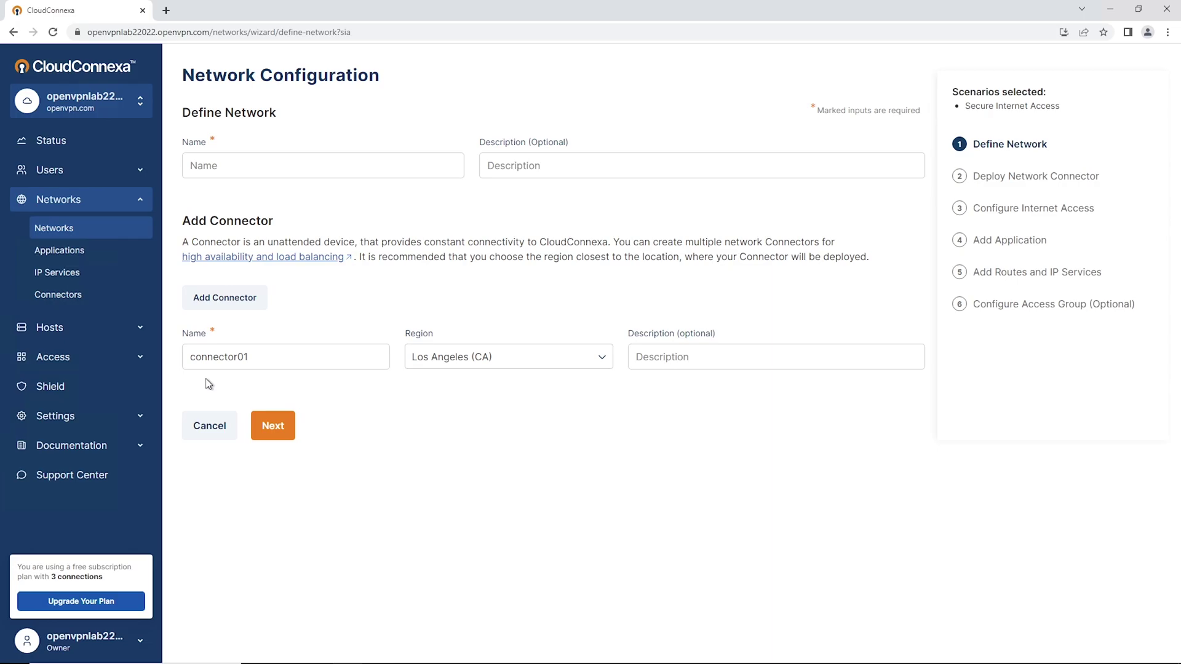
# Define the network as IGNetwork with a connector named IGVConnector in the Los Angeles (CA) region.
pyautogui.click(210, 164)
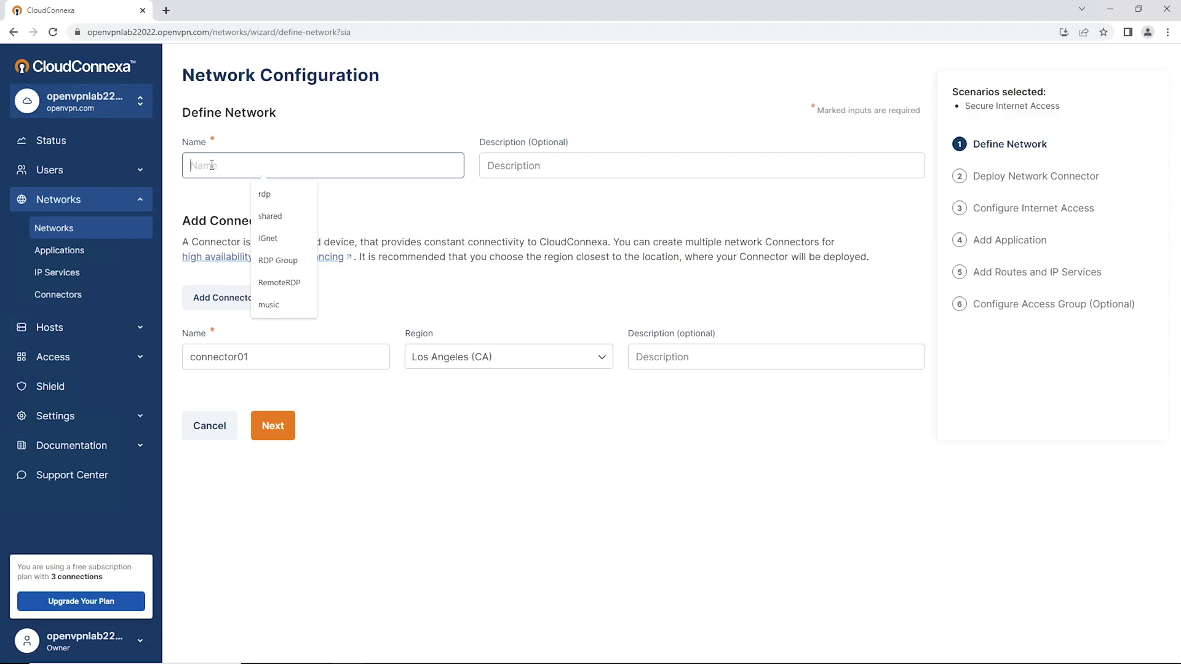
pyautogui.write('IGNetwork')
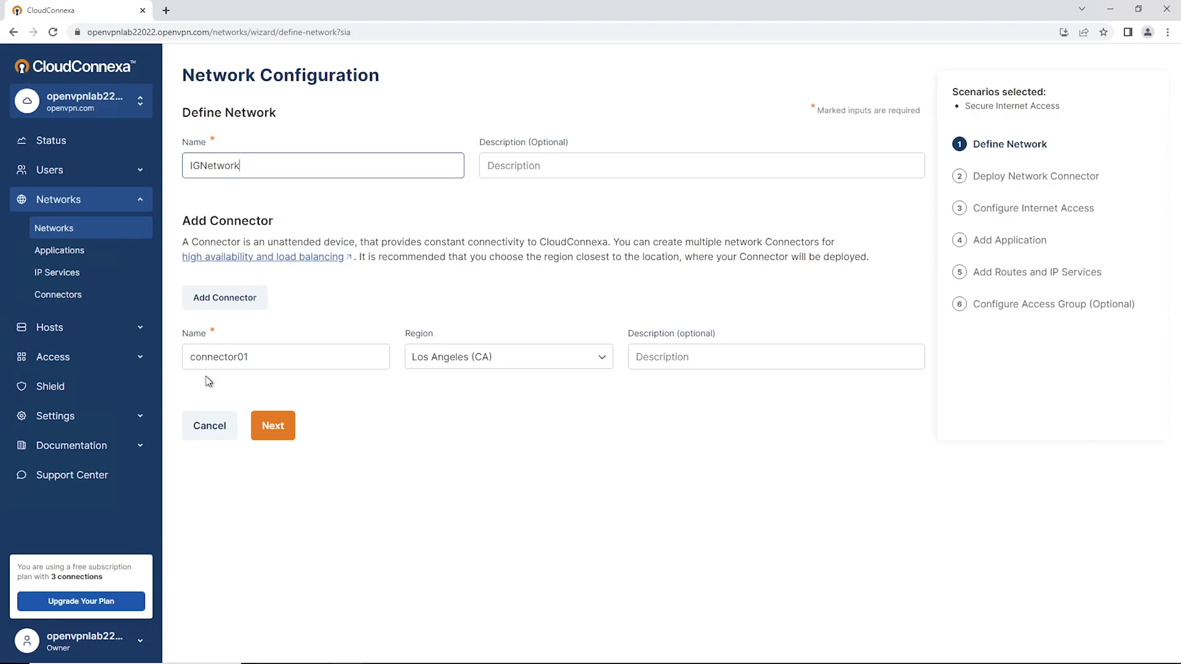
pyautogui.moveTo(258, 357); pyautogui.dragTo(110, 358)
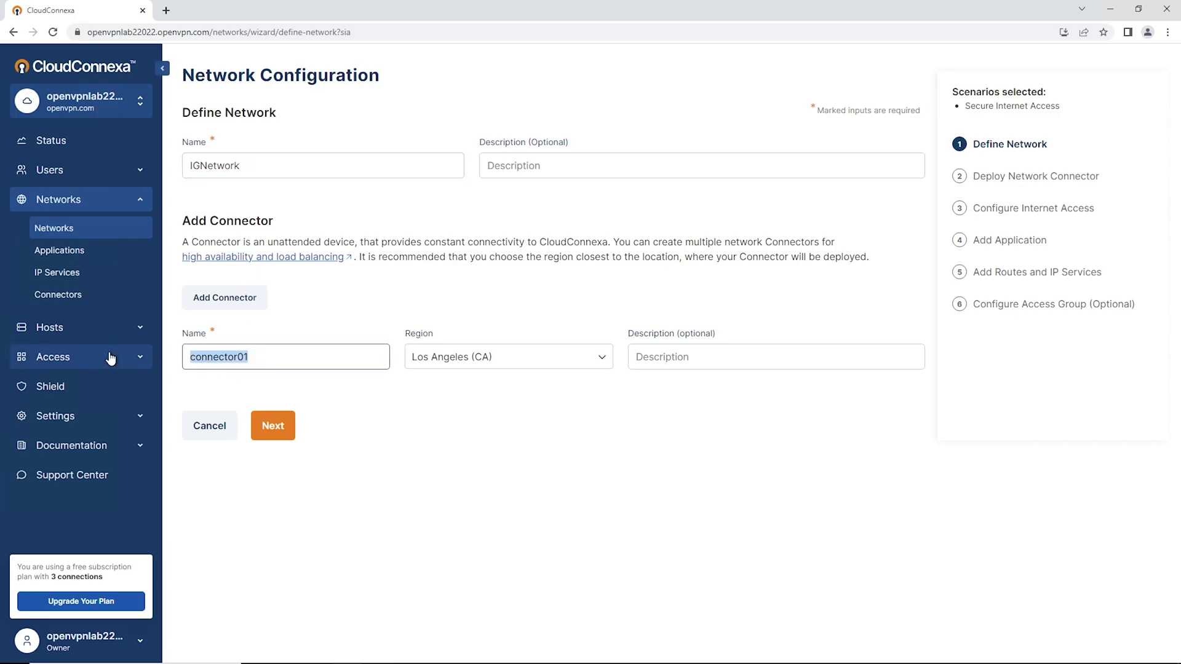
pyautogui.write('IGVC')
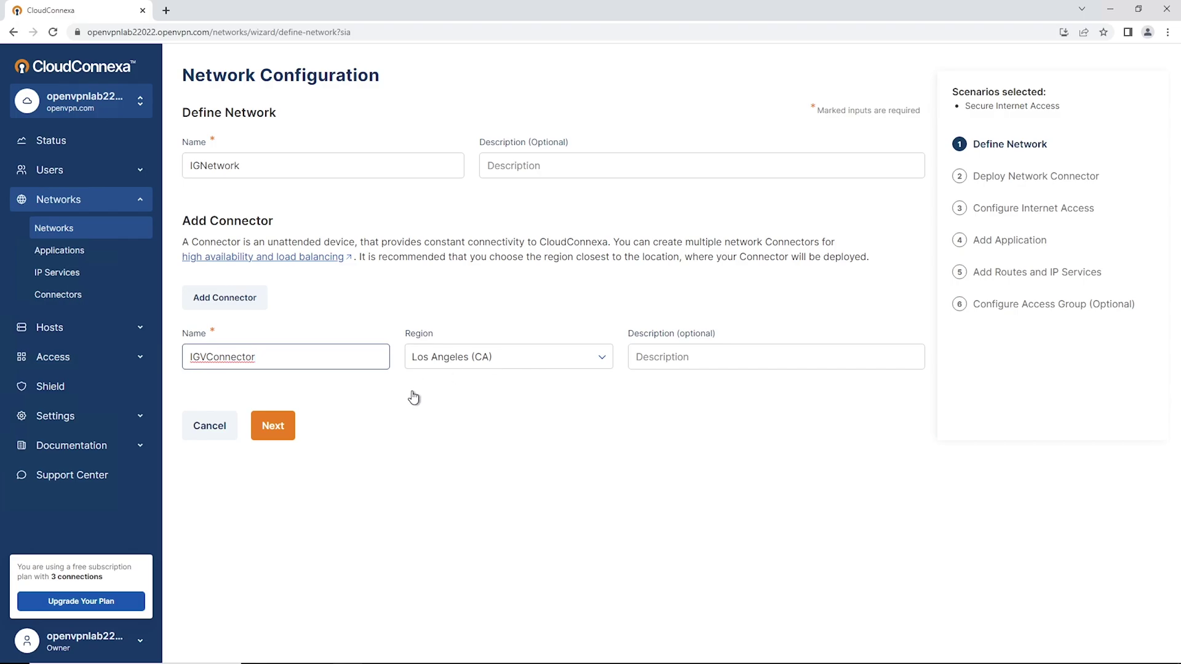
pyautogui.click(515, 367)
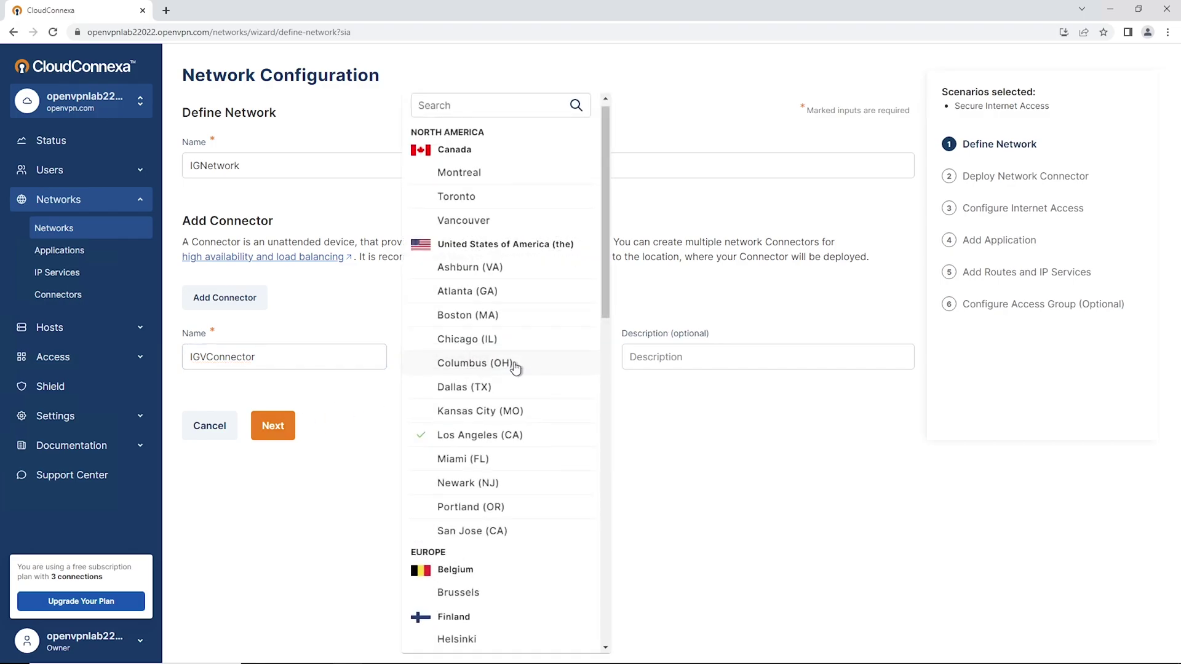
pyautogui.click(455, 438)
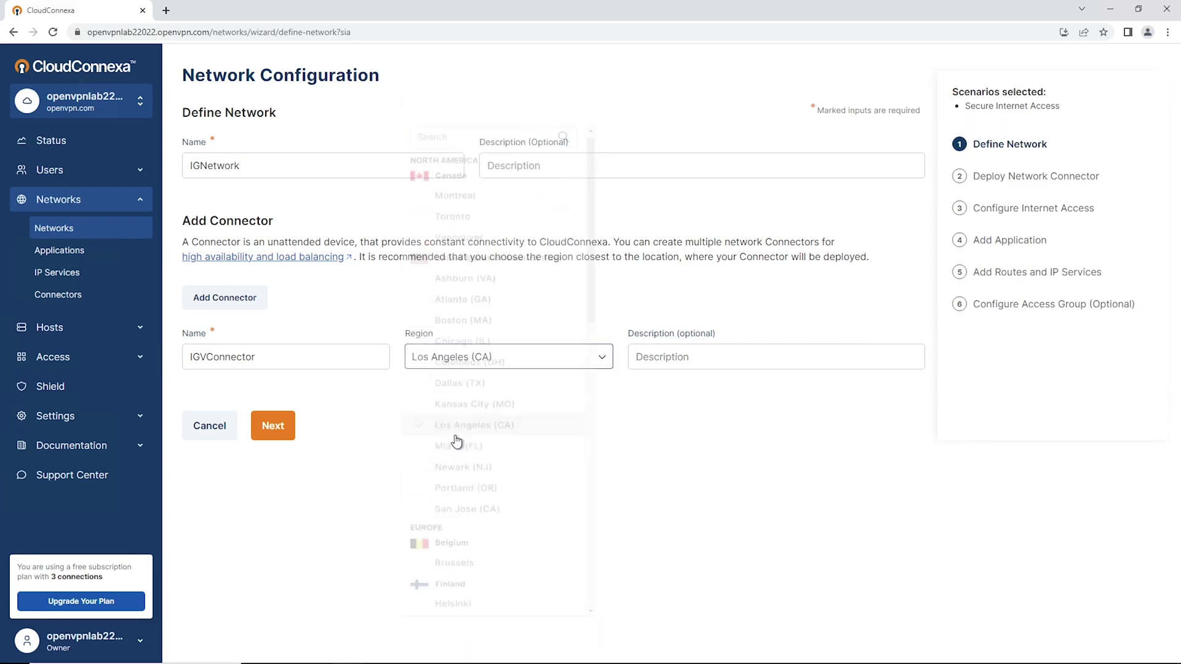
pyautogui.click(274, 425)
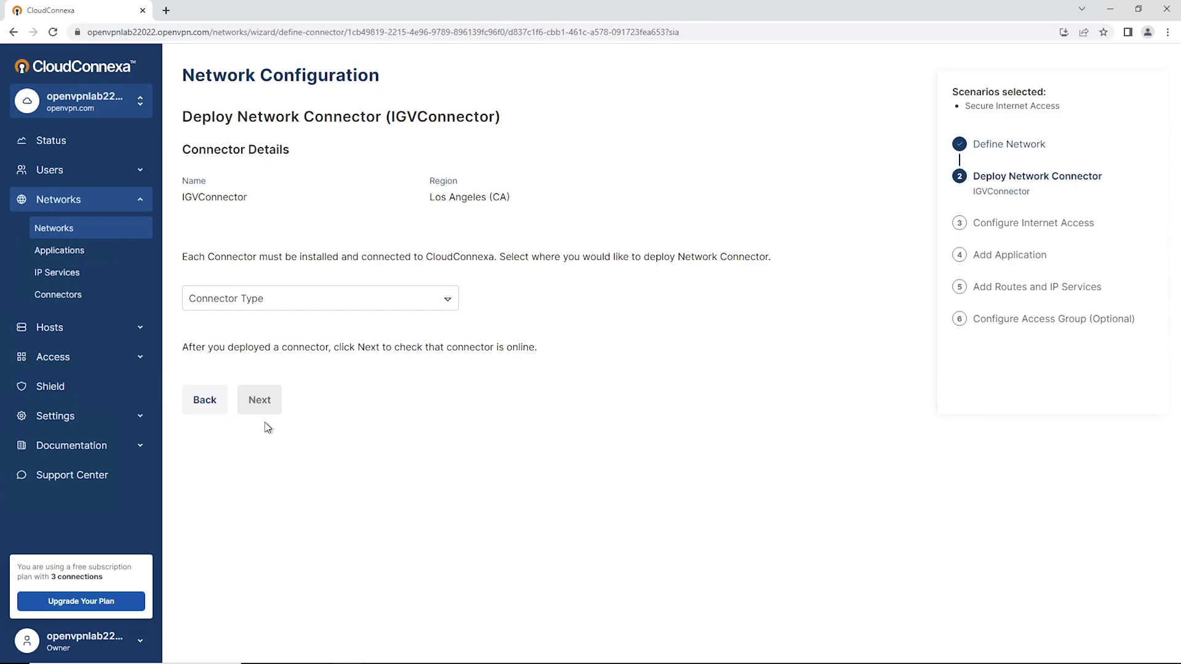
# Choose Windows as the connector type and extract the downloaded OpenVPN Connect package to its default Downloads folder.
pyautogui.click(436, 308)
pyautogui.click(213, 350)
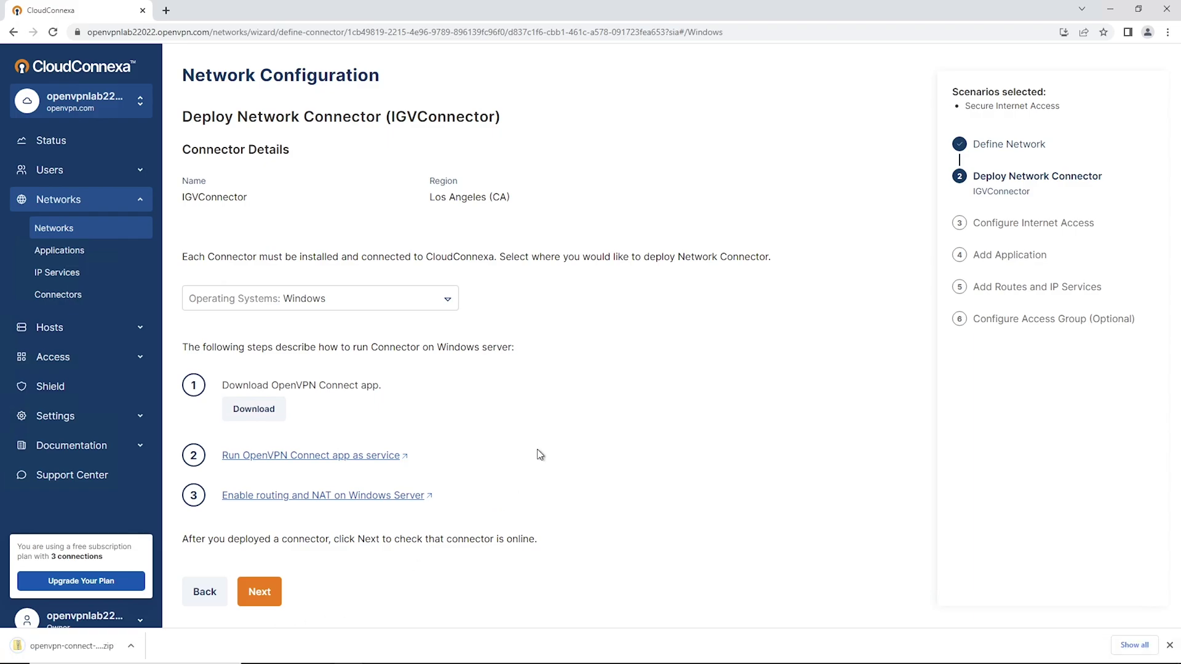
pyautogui.click(80, 653)
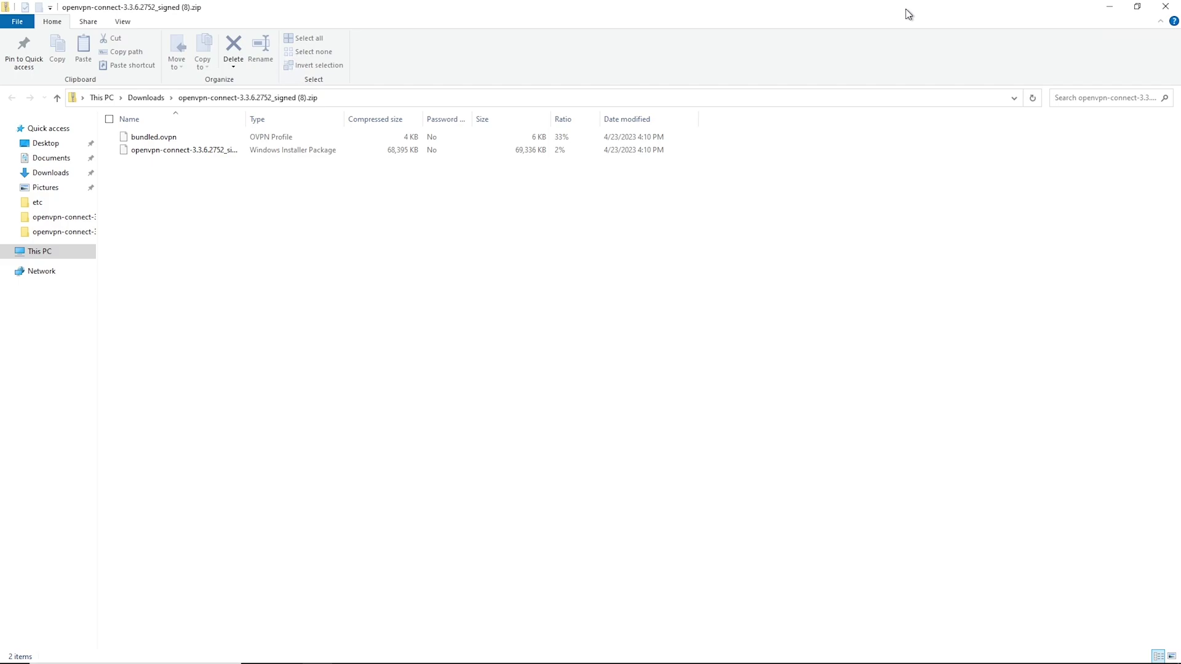
pyautogui.click(1136, 7)
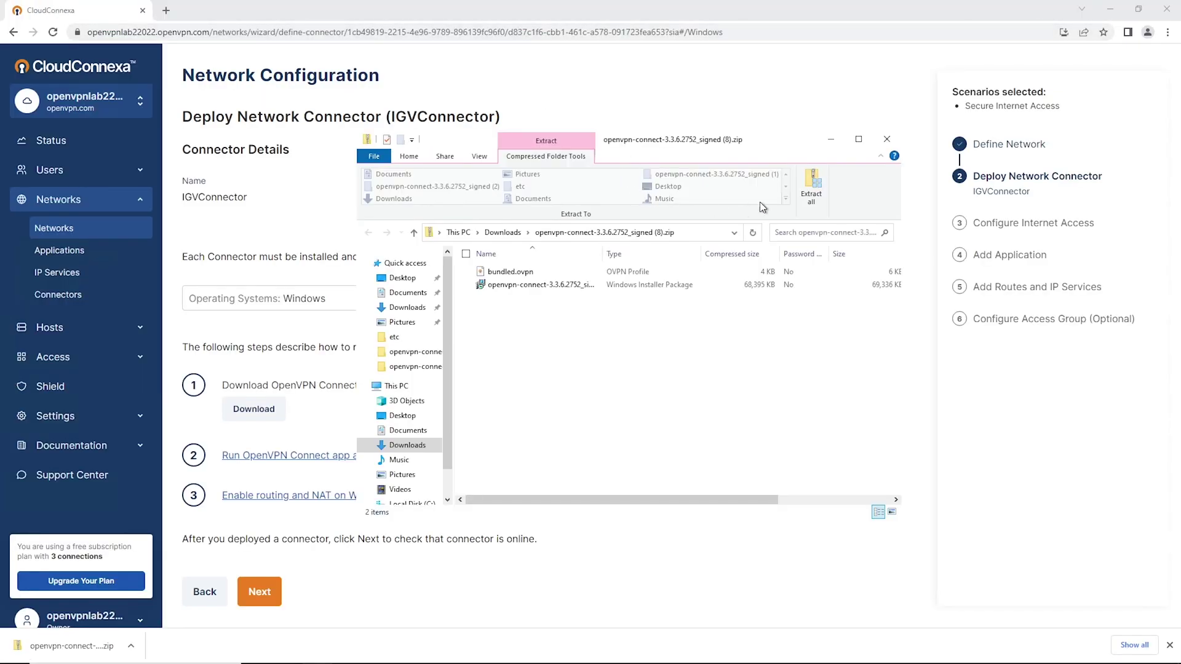
pyautogui.click(811, 187)
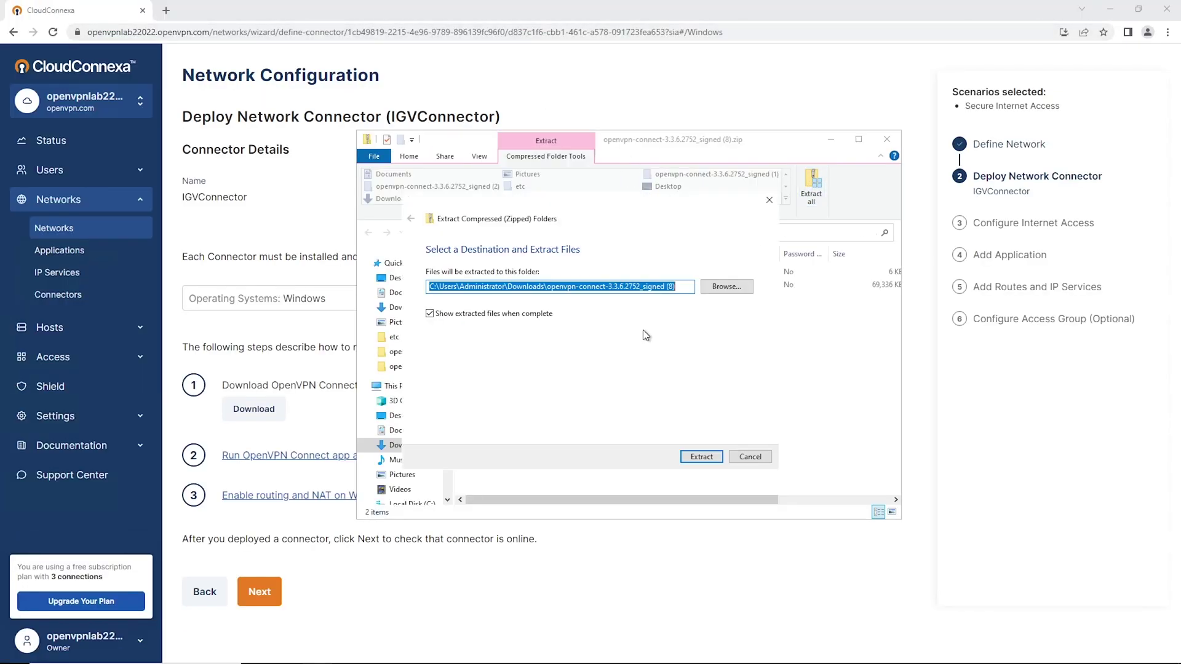
pyautogui.click(701, 457)
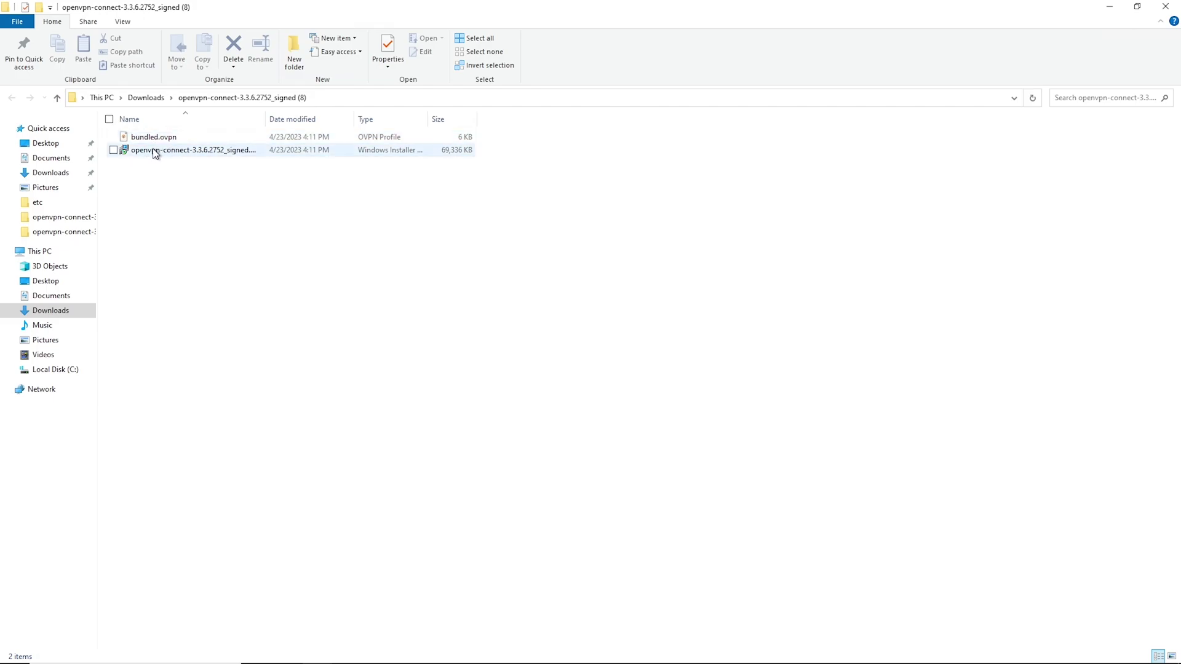
# Import the extracted bundled.ovpn profile into OpenVPN Connect and connect it, then continue the wizard past the connector status check.
pyautogui.click(146, 137)
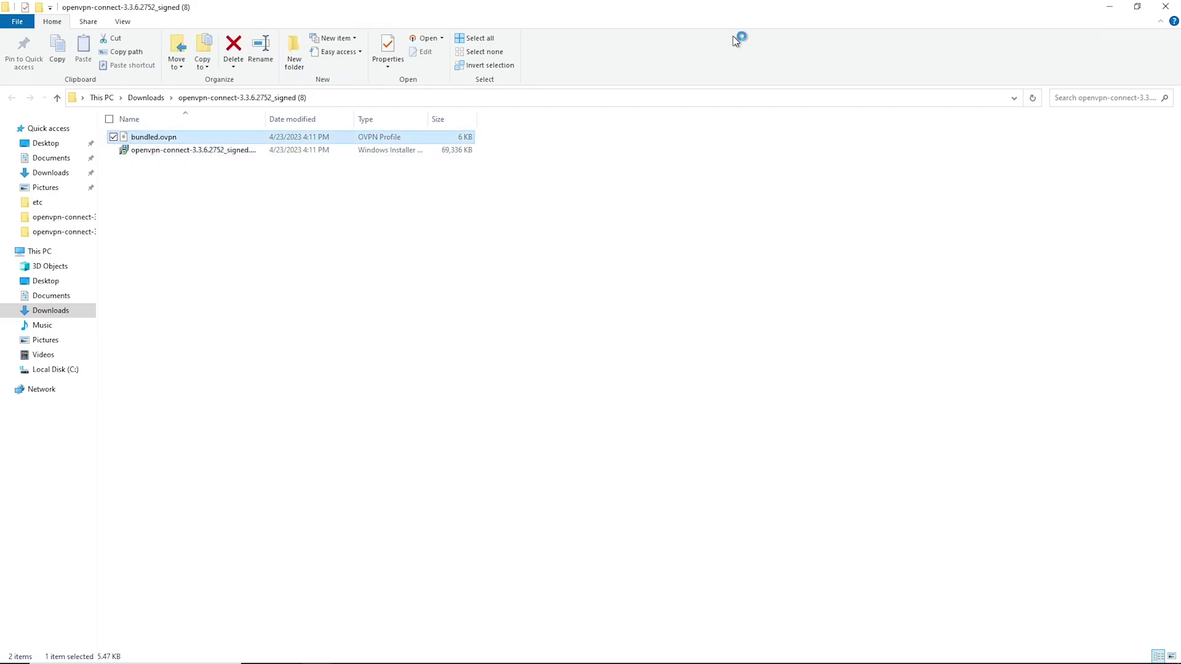
pyautogui.click(1165, 9)
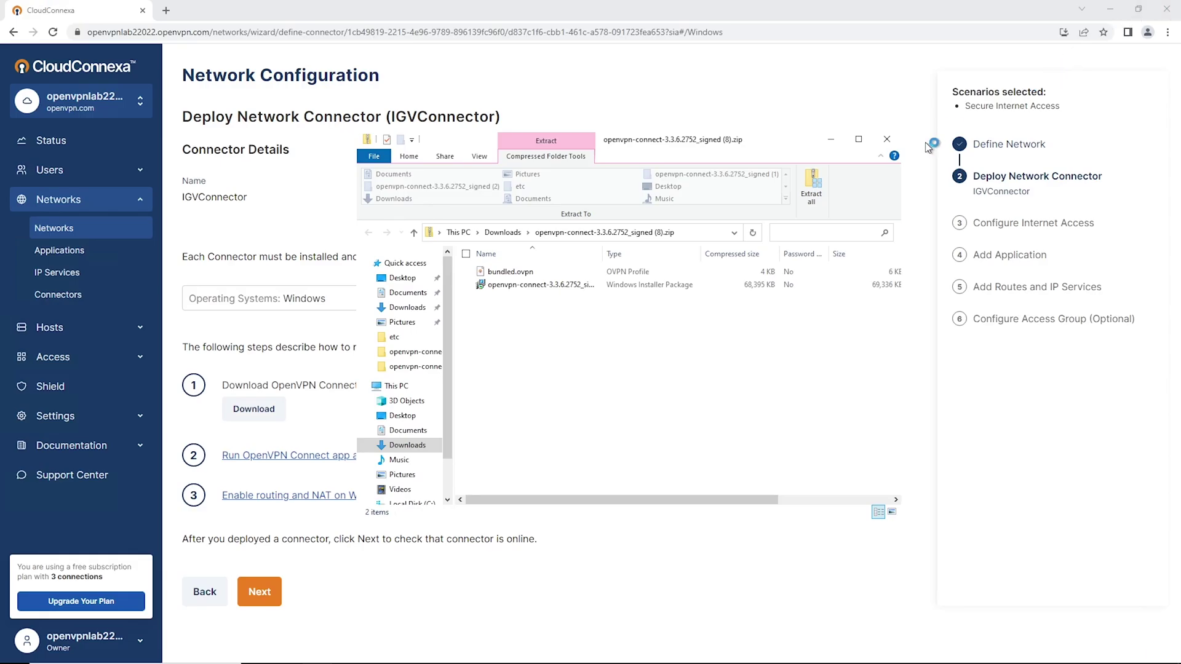
pyautogui.click(886, 139)
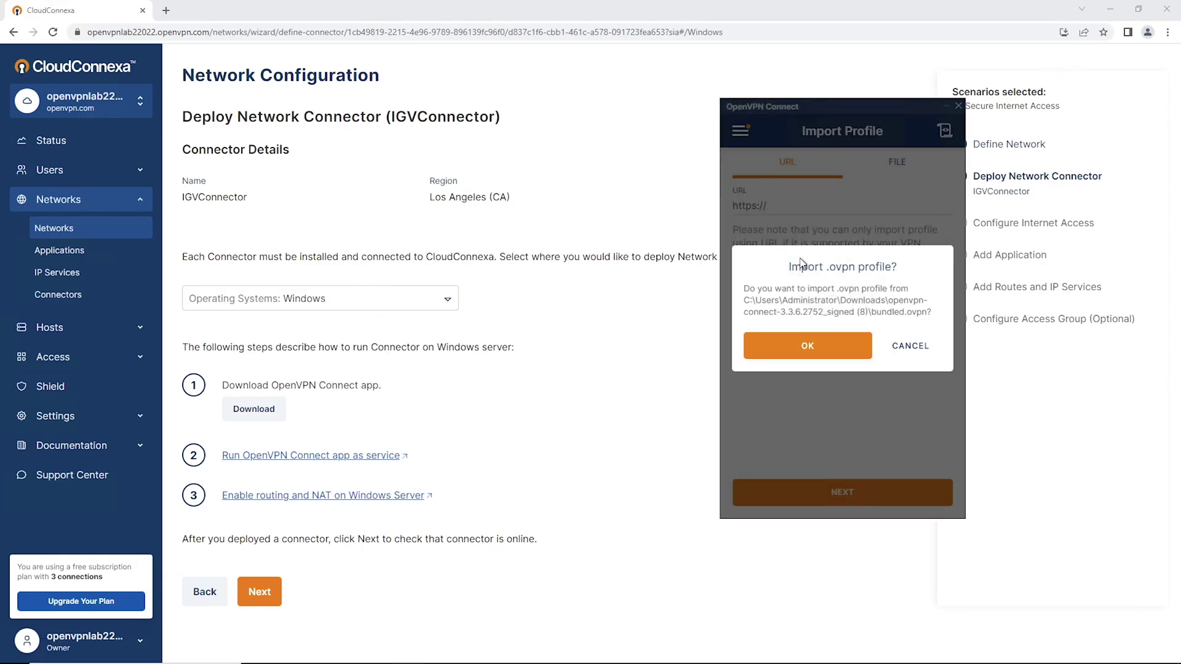
pyautogui.click(808, 349)
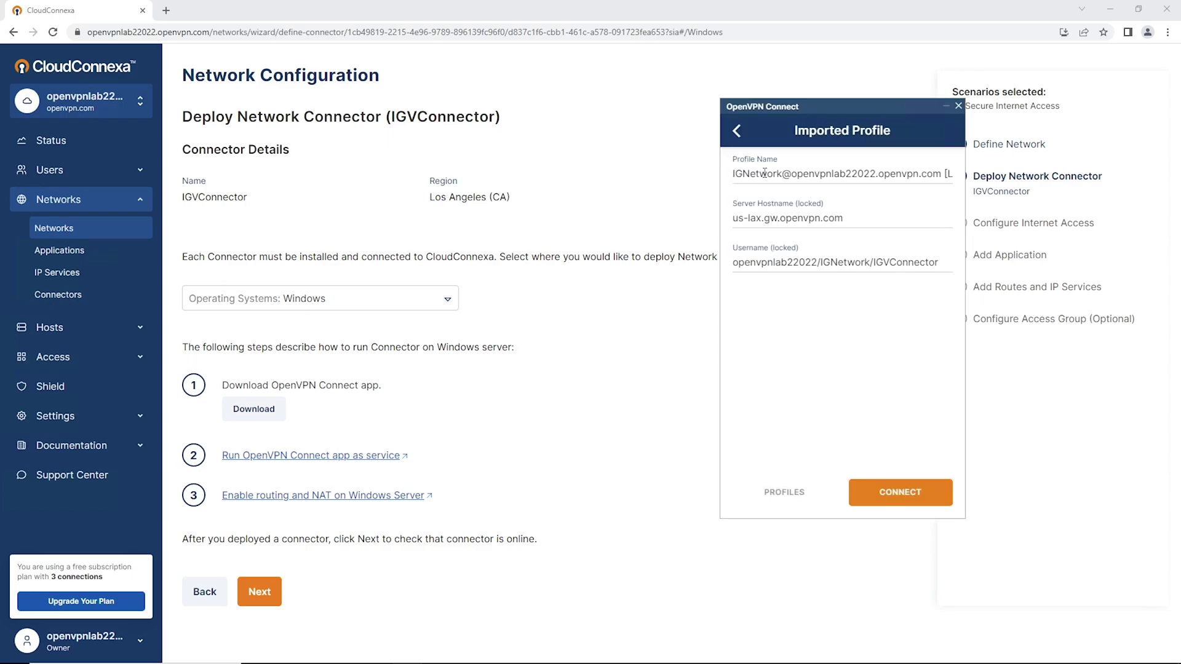
pyautogui.doubleClick(750, 176)
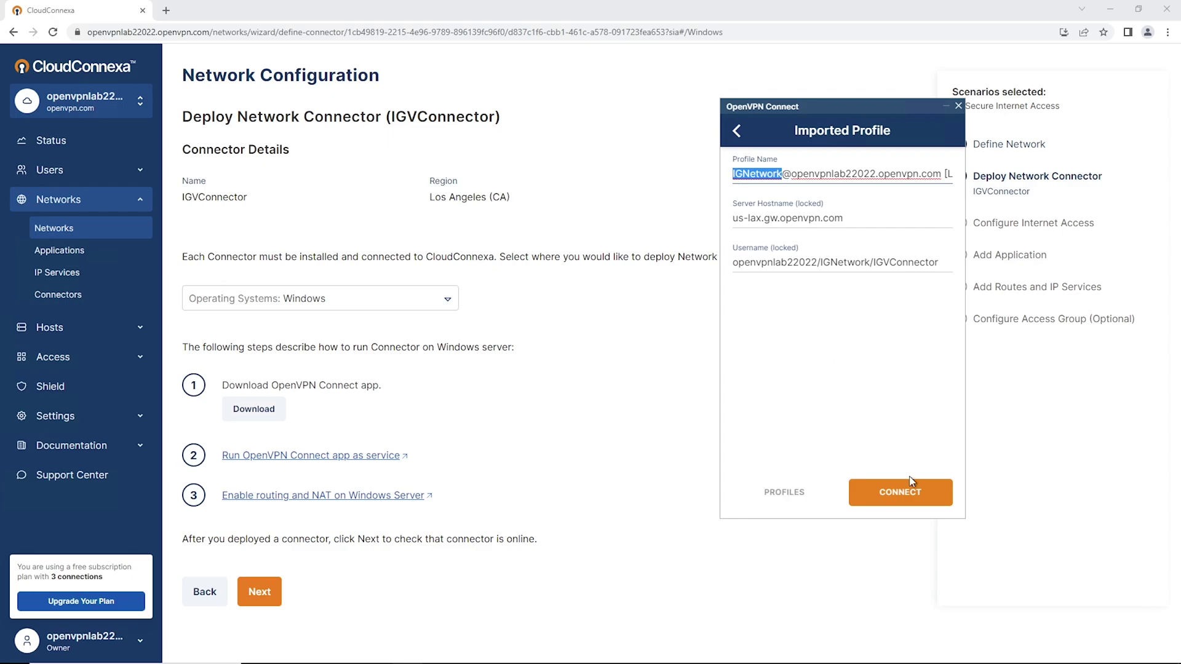
pyautogui.click(906, 492)
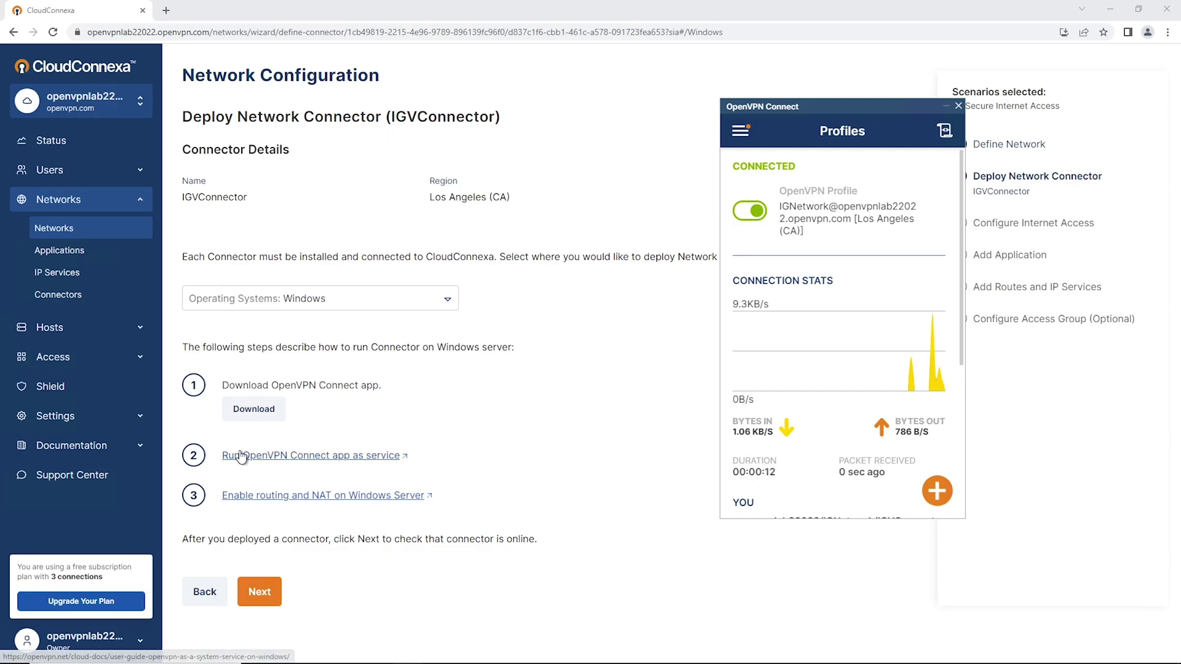
pyautogui.click(260, 592)
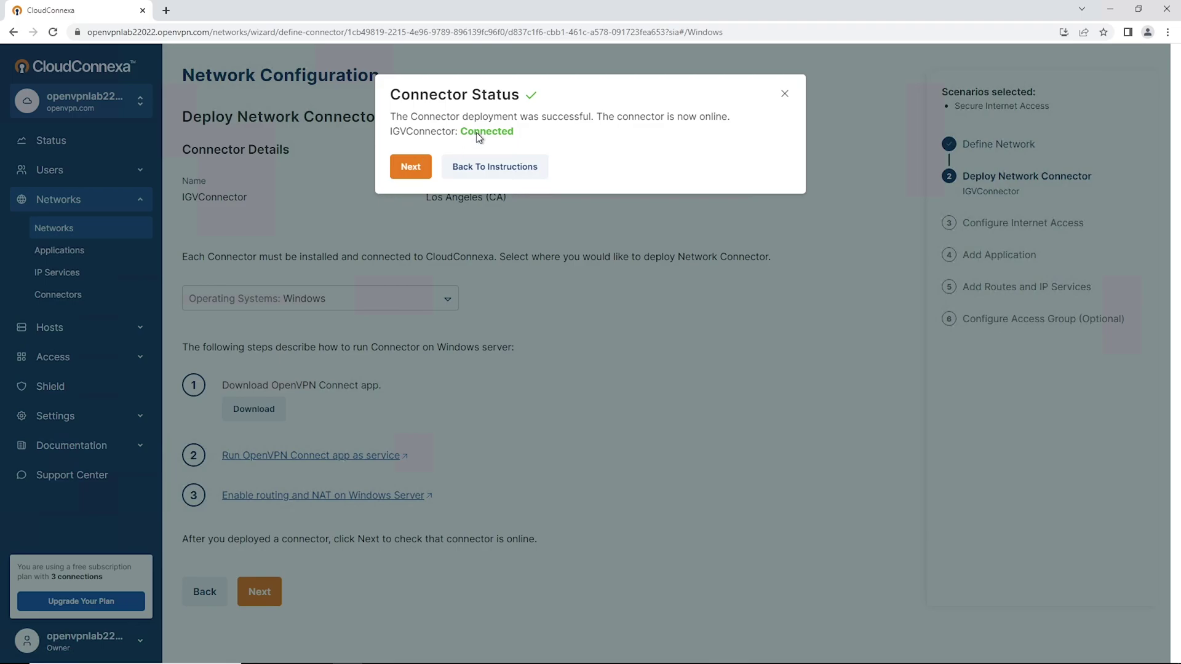
pyautogui.click(411, 167)
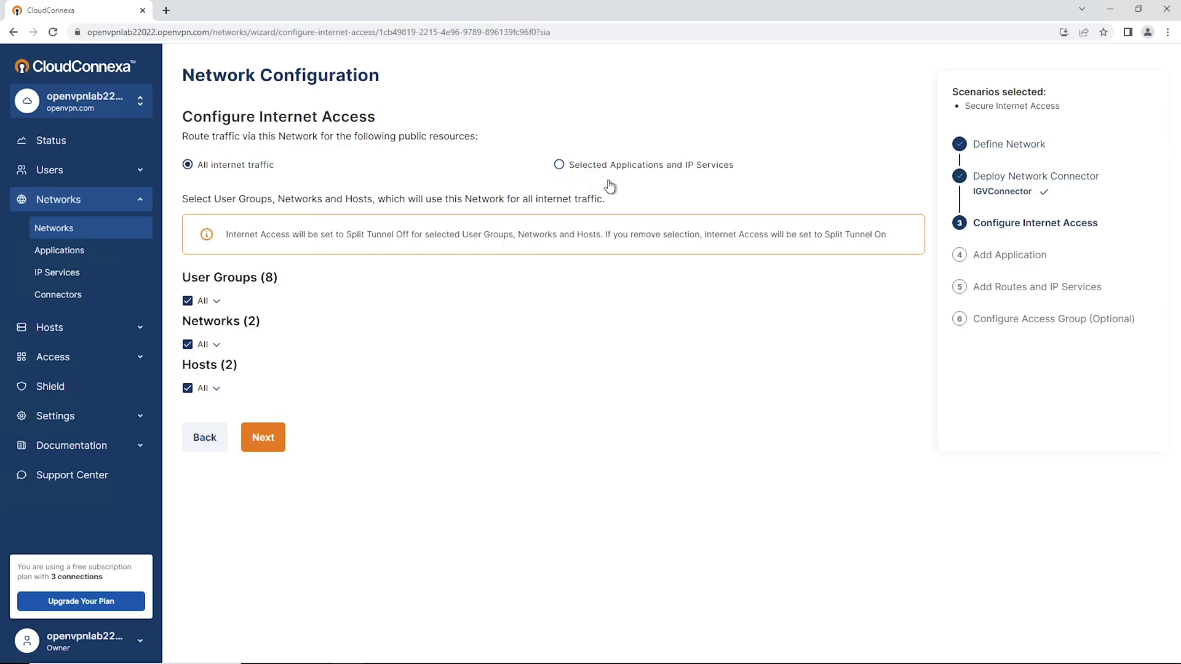
# Route all internet traffic through this network for the Tech Support and RDP_Users groups only, excluding all networks and hosts.
pyautogui.click(590, 165)
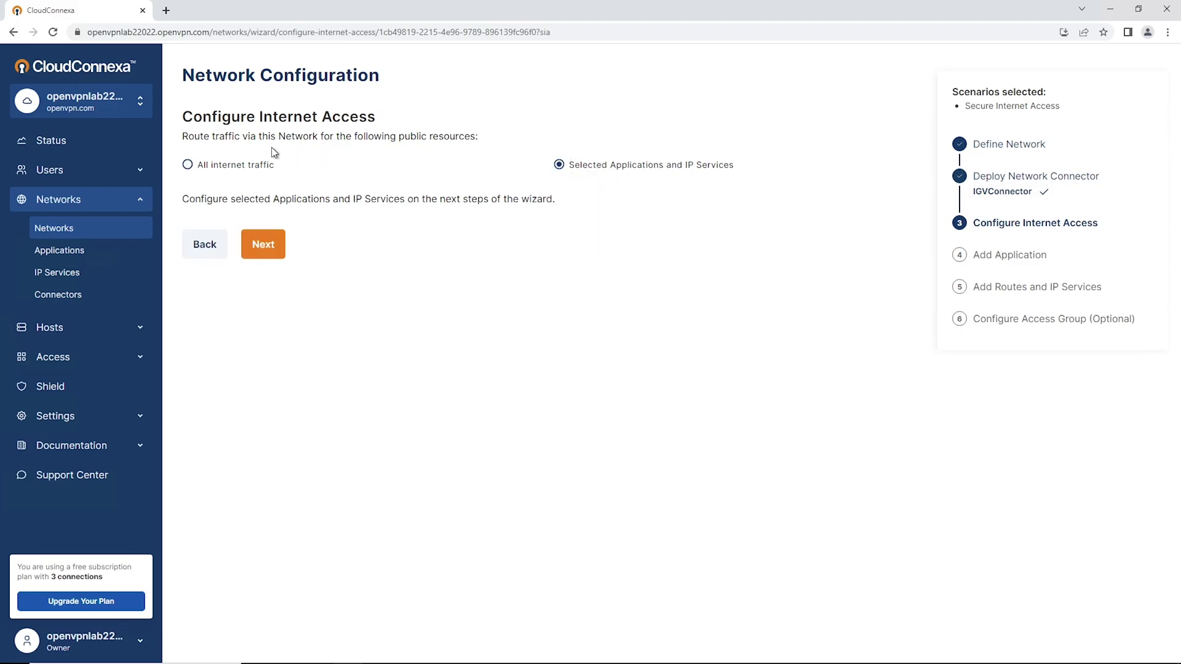
pyautogui.click(186, 166)
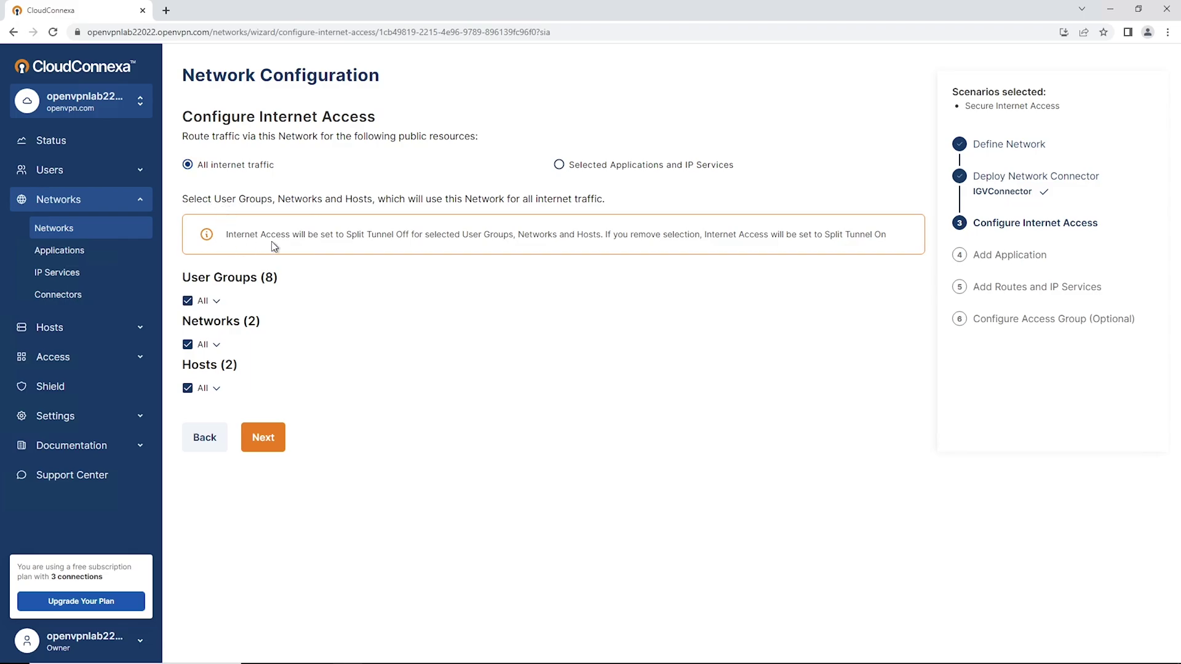
pyautogui.click(188, 344)
pyautogui.click(187, 388)
pyautogui.click(217, 300)
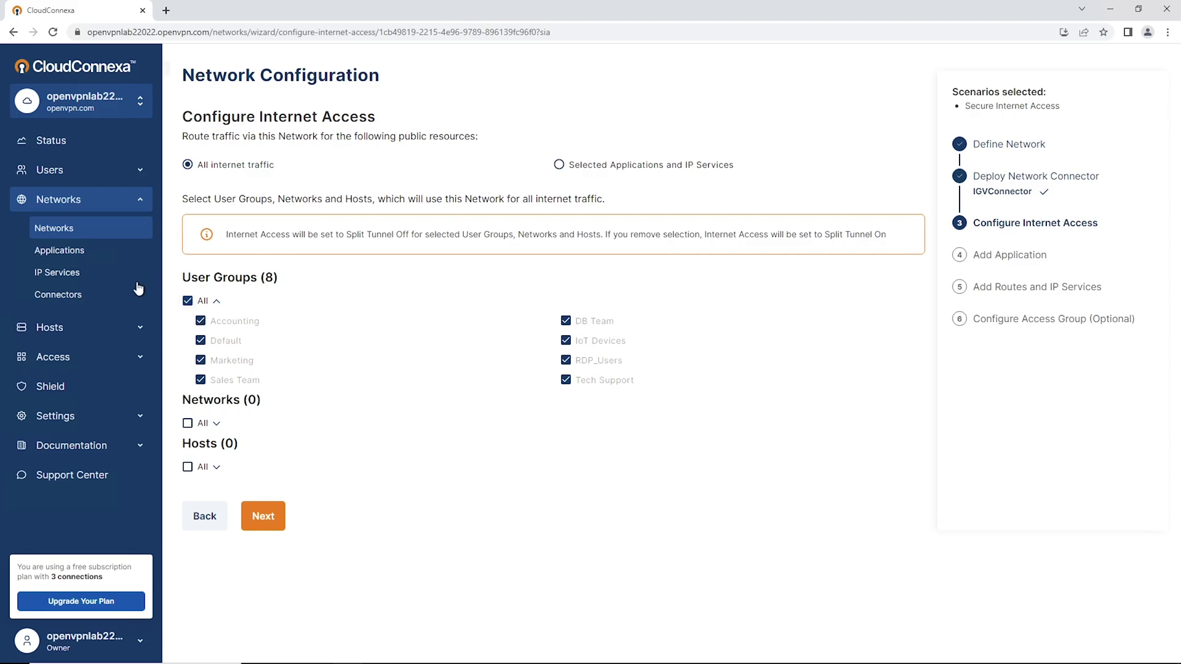
pyautogui.click(187, 301)
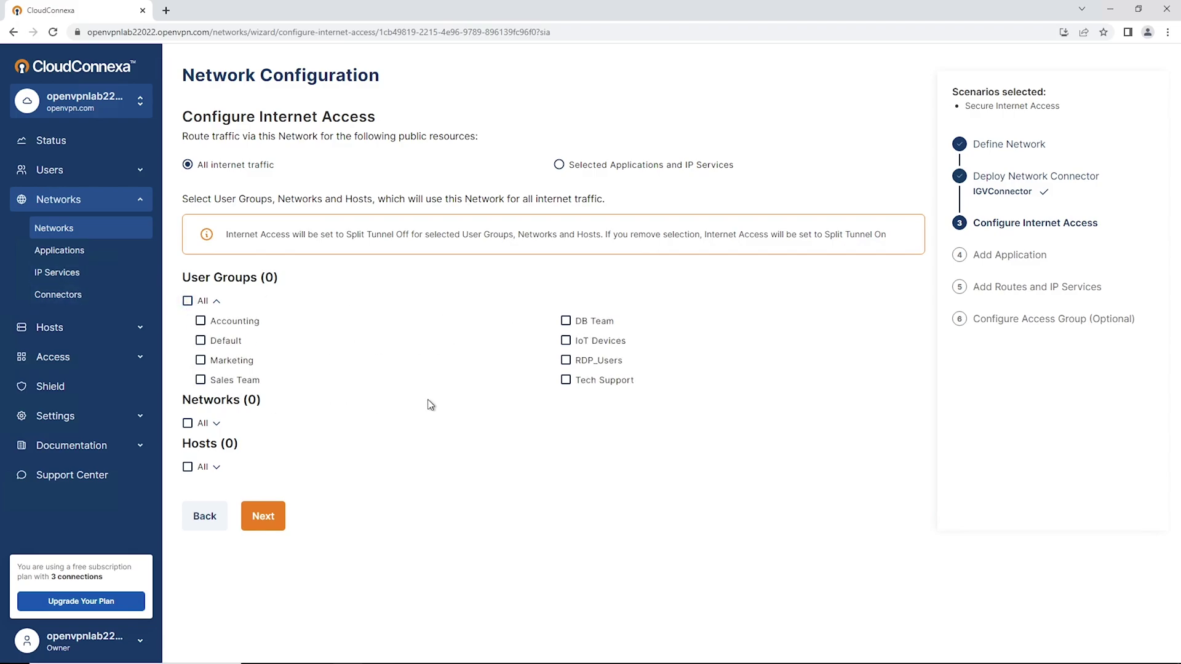
pyautogui.click(566, 379)
pyautogui.click(566, 362)
pyautogui.click(262, 516)
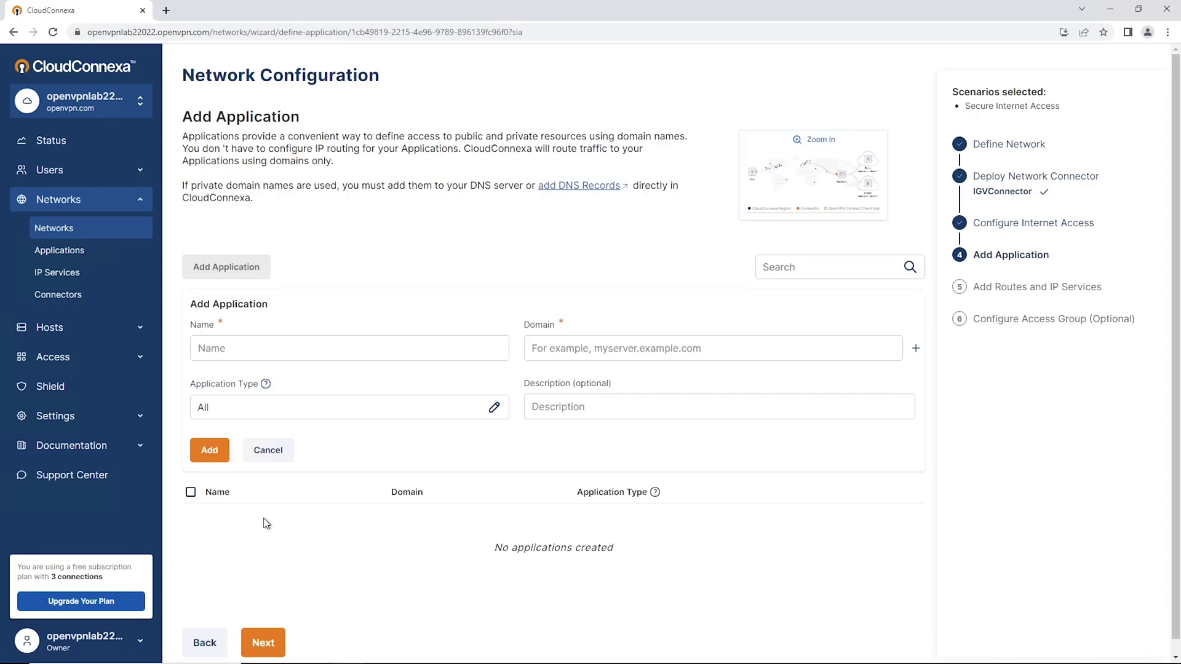
# Continue without adding an application and go to the IP services section of the routes and IP services page.
pyautogui.moveTo(186, 149); pyautogui.dragTo(411, 137)
pyautogui.click(508, 140)
pyautogui.moveTo(586, 138); pyautogui.dragTo(180, 136)
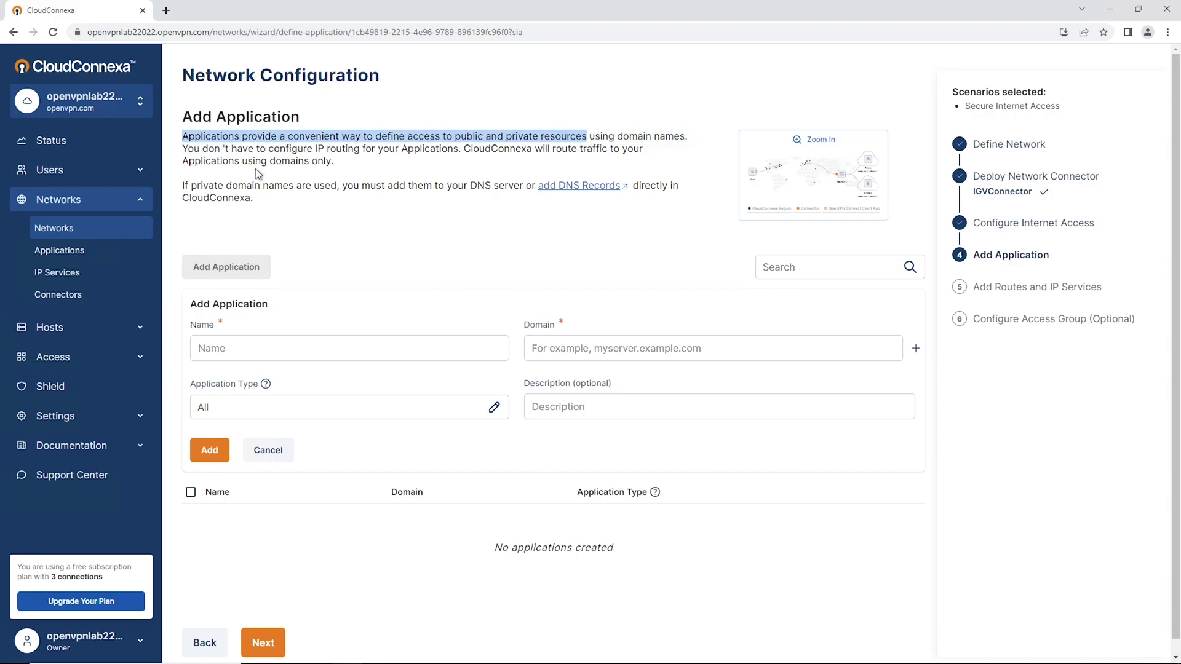
pyautogui.click(618, 155)
pyautogui.scroll(-1, 285, 505)
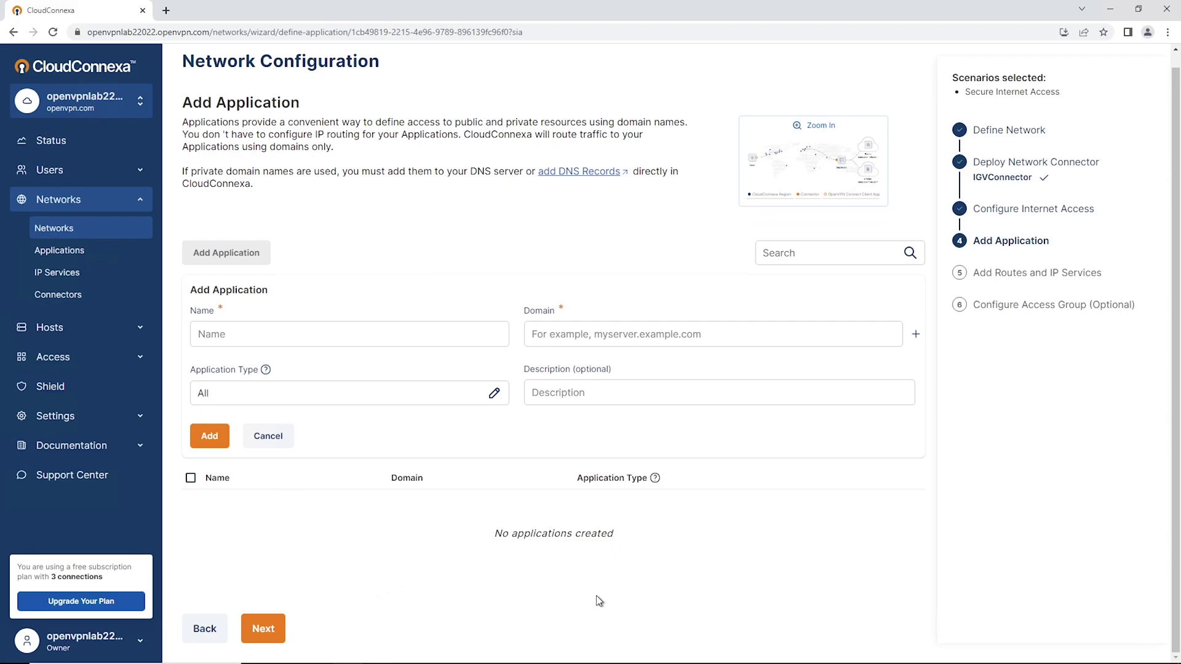
pyautogui.click(271, 634)
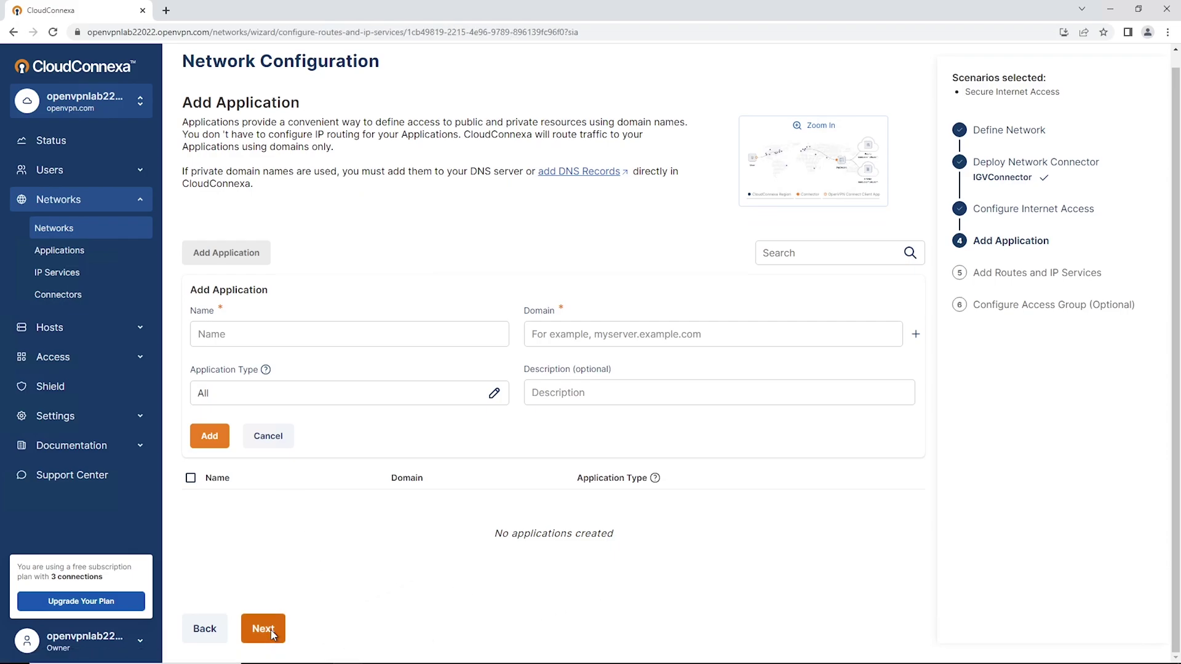
pyautogui.scroll(-5, 351, 232)
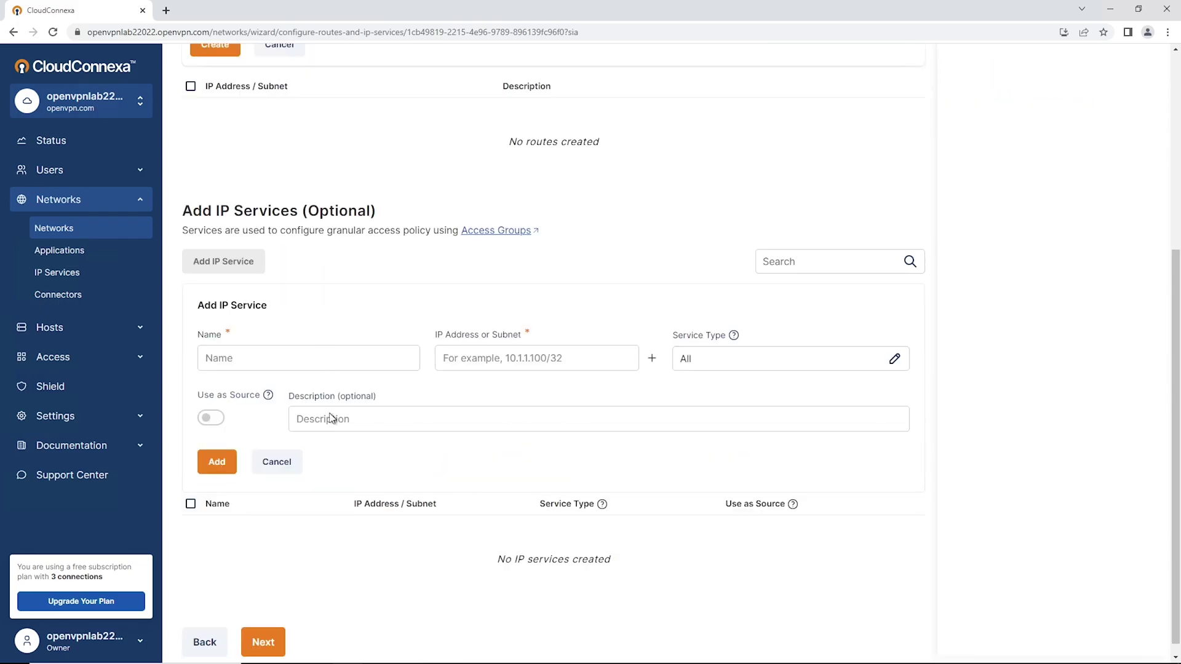
# Finish the network wizard without adding an IP service or creating an access group.
pyautogui.click(265, 633)
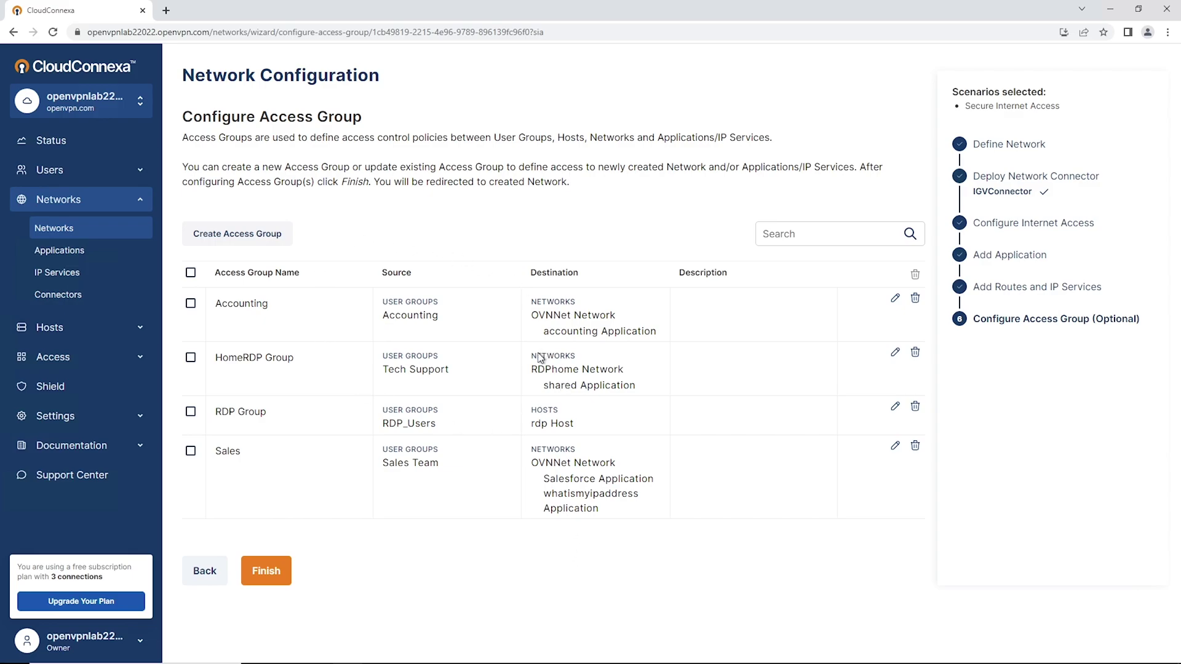
pyautogui.click(261, 576)
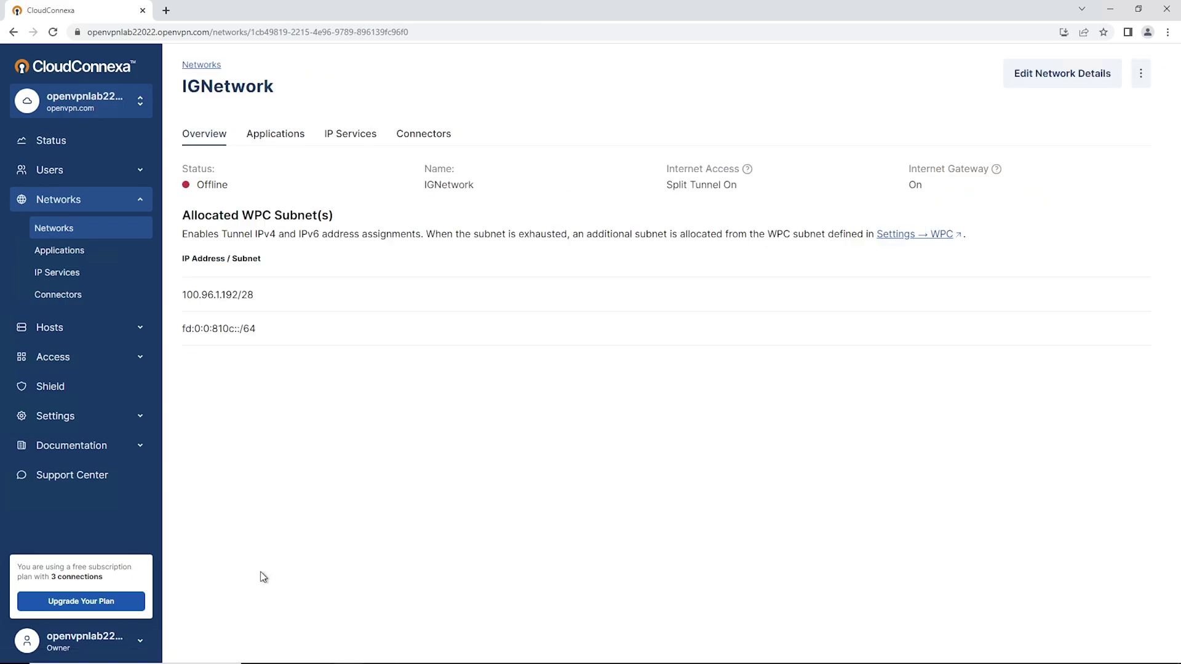
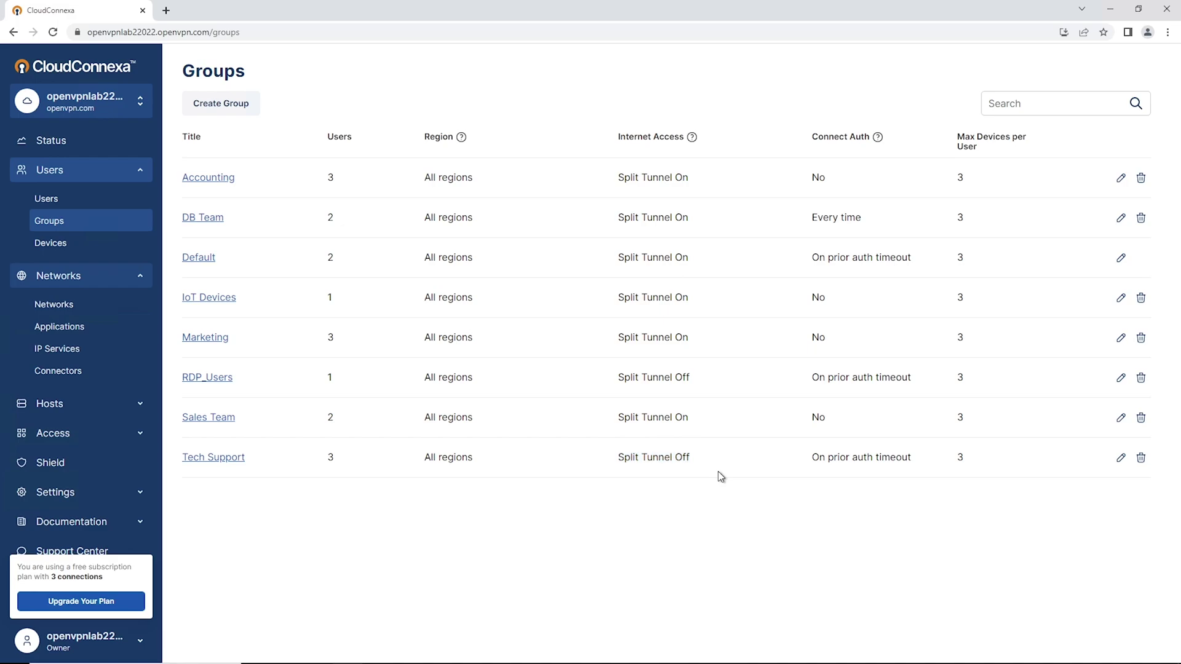
# Search Google for "what is my ip" in a new browser tab on the connector machine and highlight its public IP address.
pyautogui.click(166, 10)
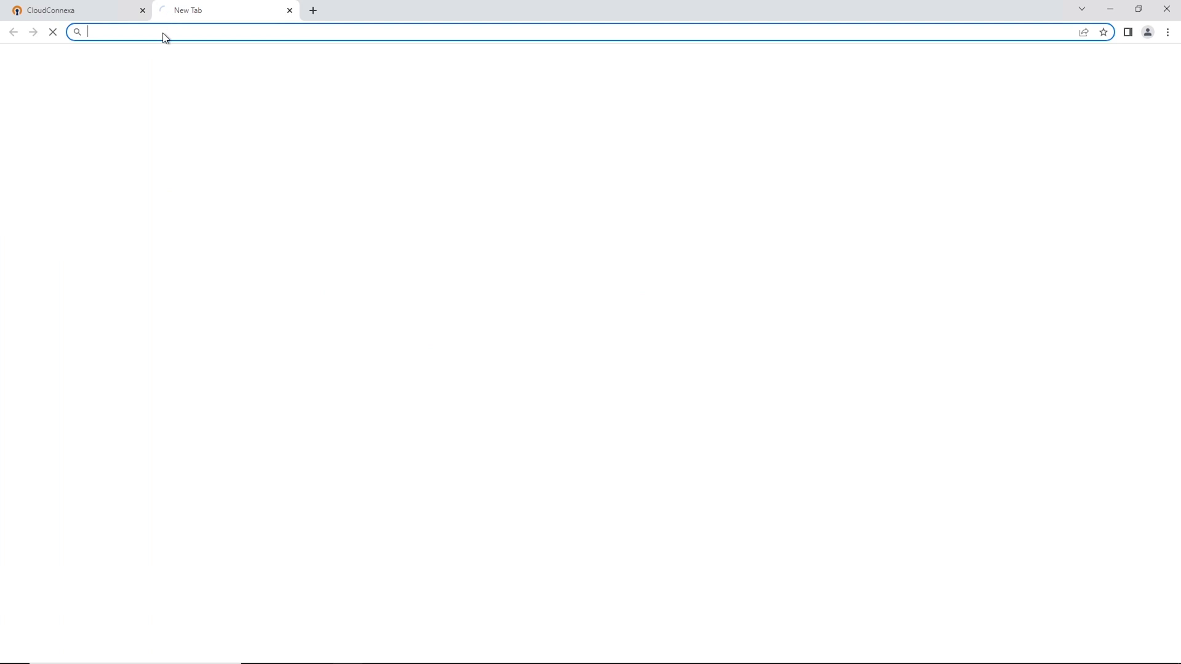
pyautogui.click(161, 33)
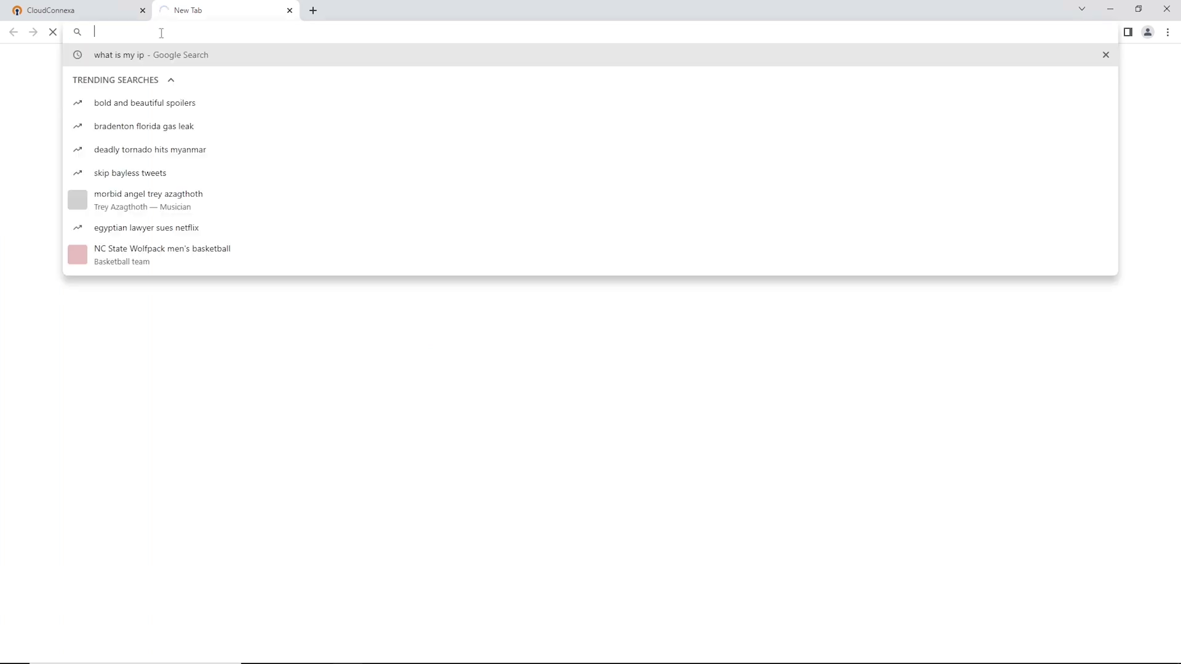
pyautogui.click(113, 55)
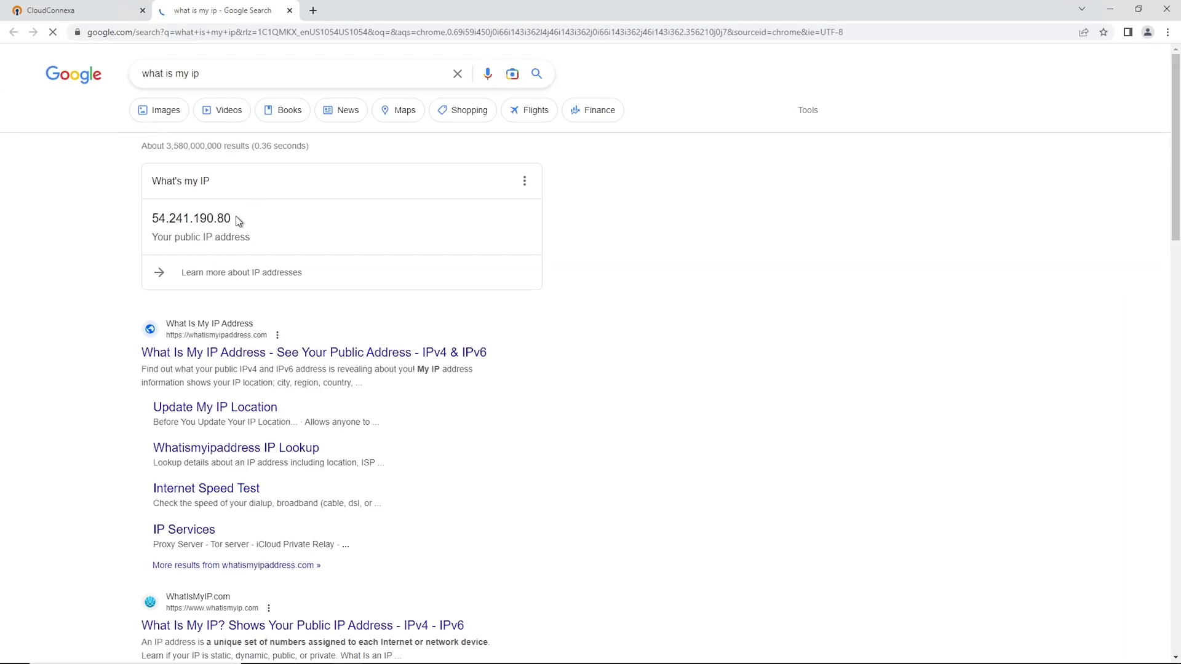
pyautogui.moveTo(224, 220); pyautogui.dragTo(147, 222)
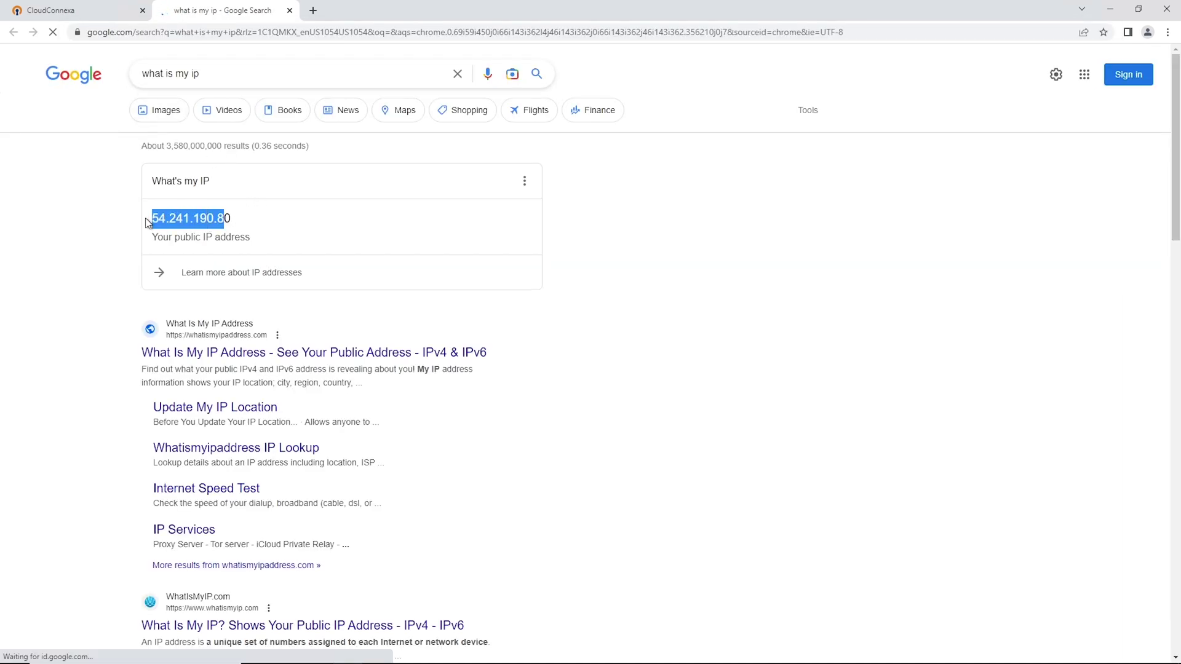
pyautogui.click(252, 223)
# Minimize the remote desktop session, search "what is my ip" in the local Chrome browser and highlight the local computer's public IP address.
pyautogui.moveTo(664, 3)
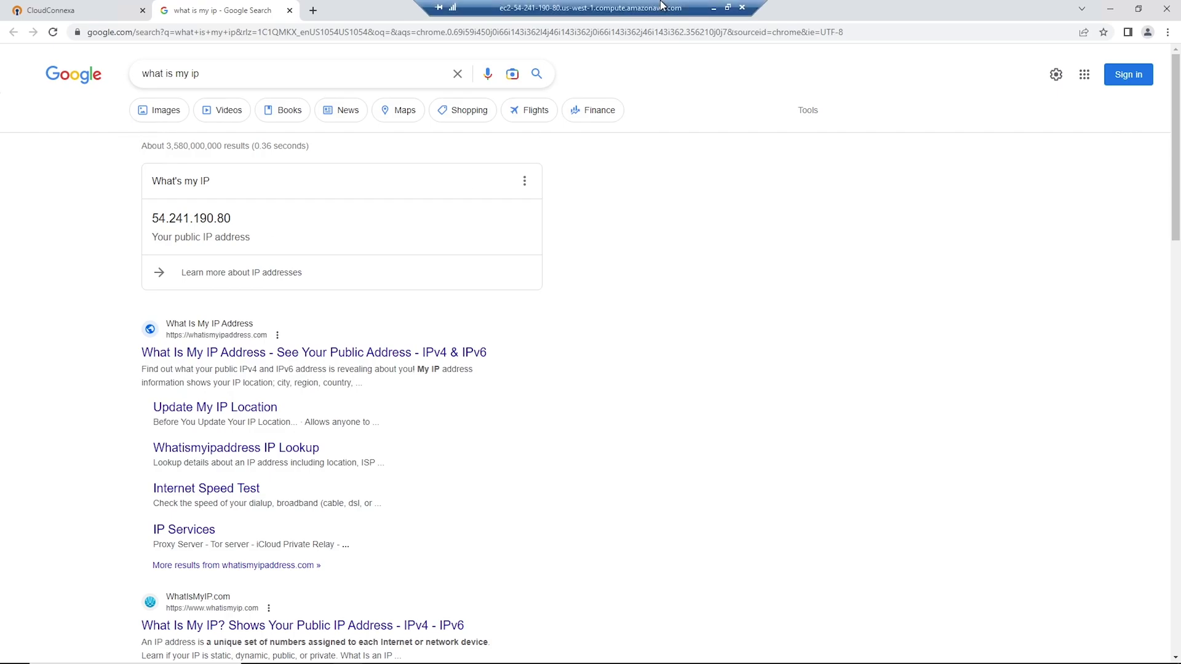
pyautogui.click(728, 8)
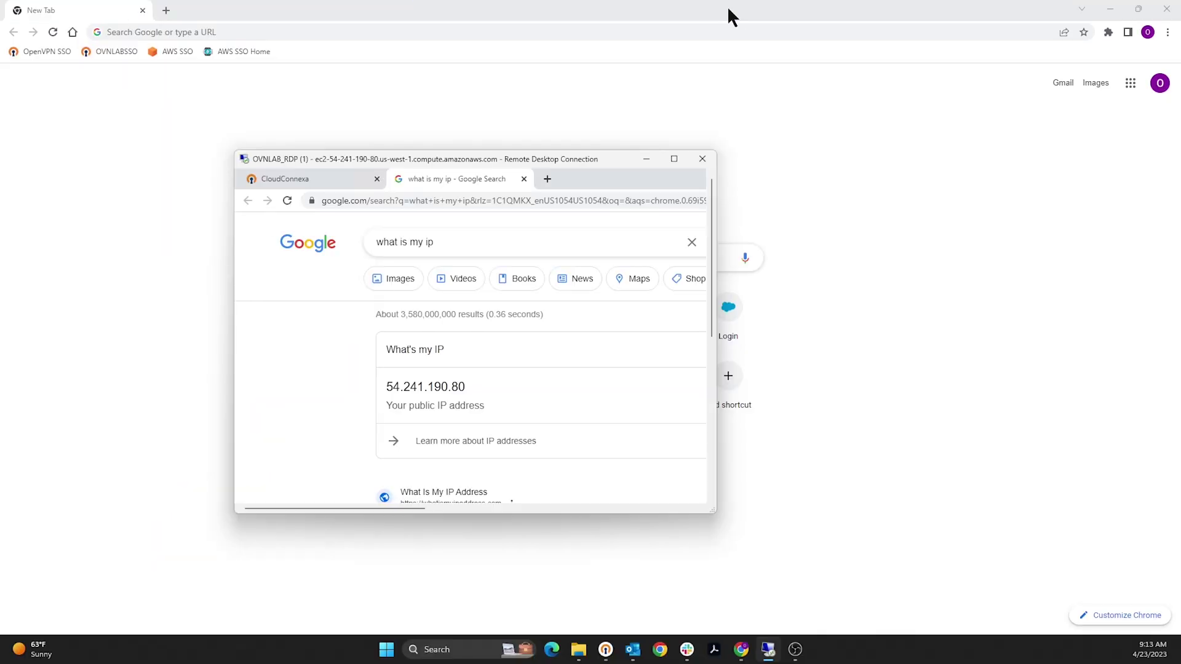
pyautogui.click(647, 159)
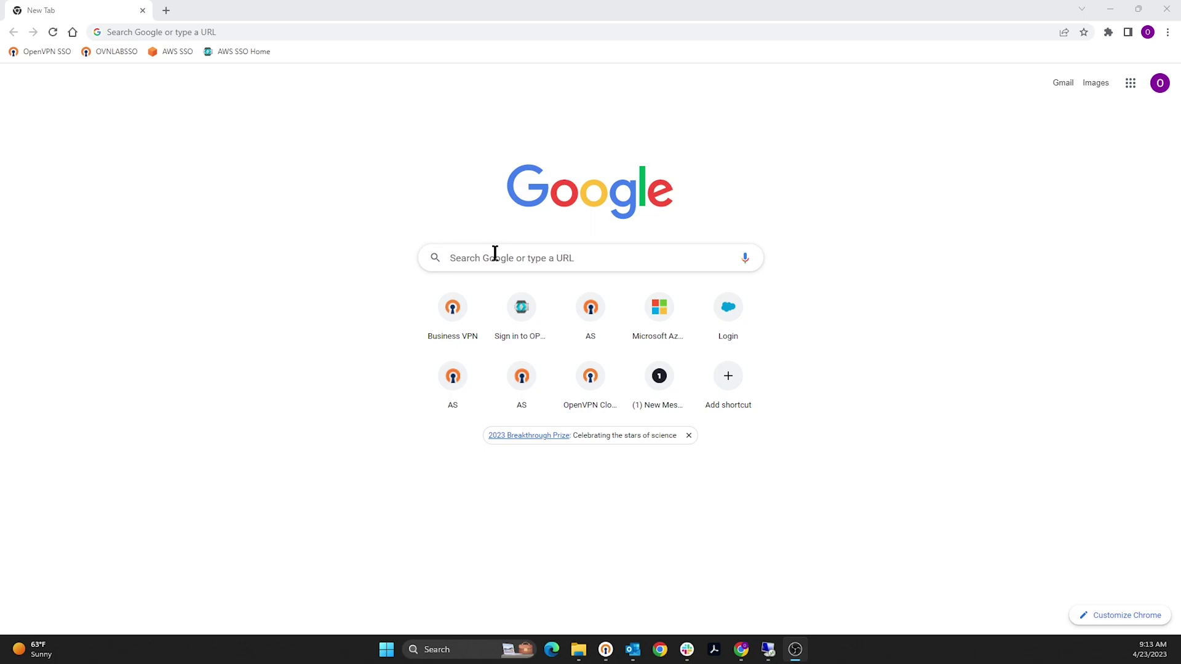
pyautogui.click(228, 32)
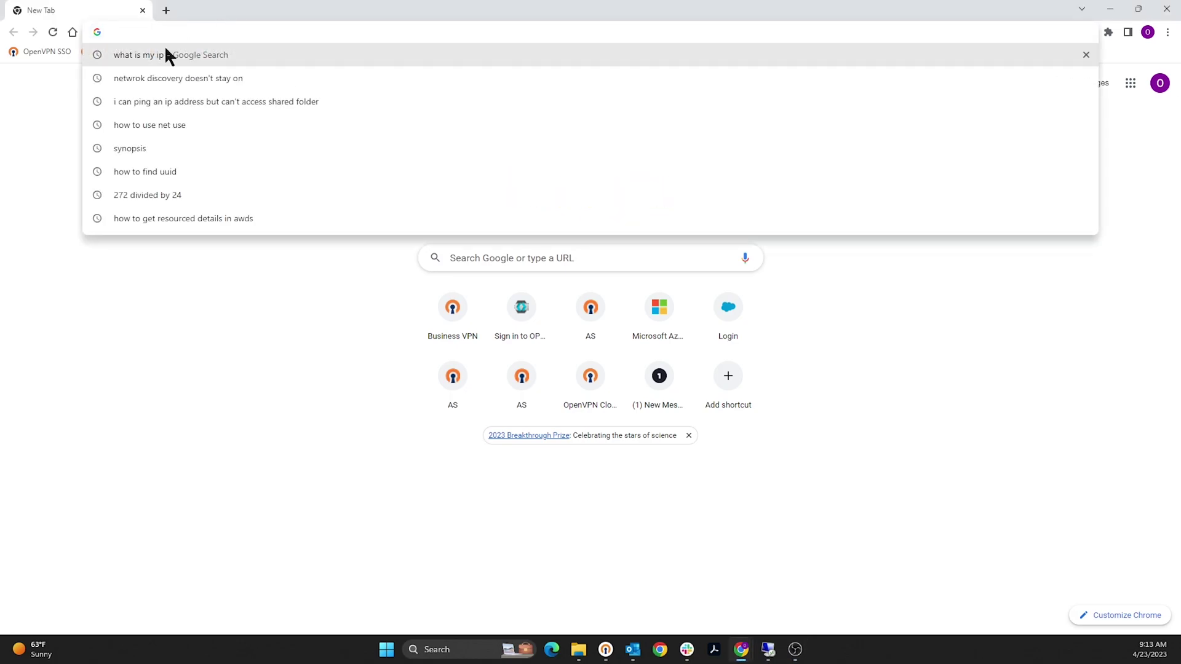
pyautogui.click(146, 52)
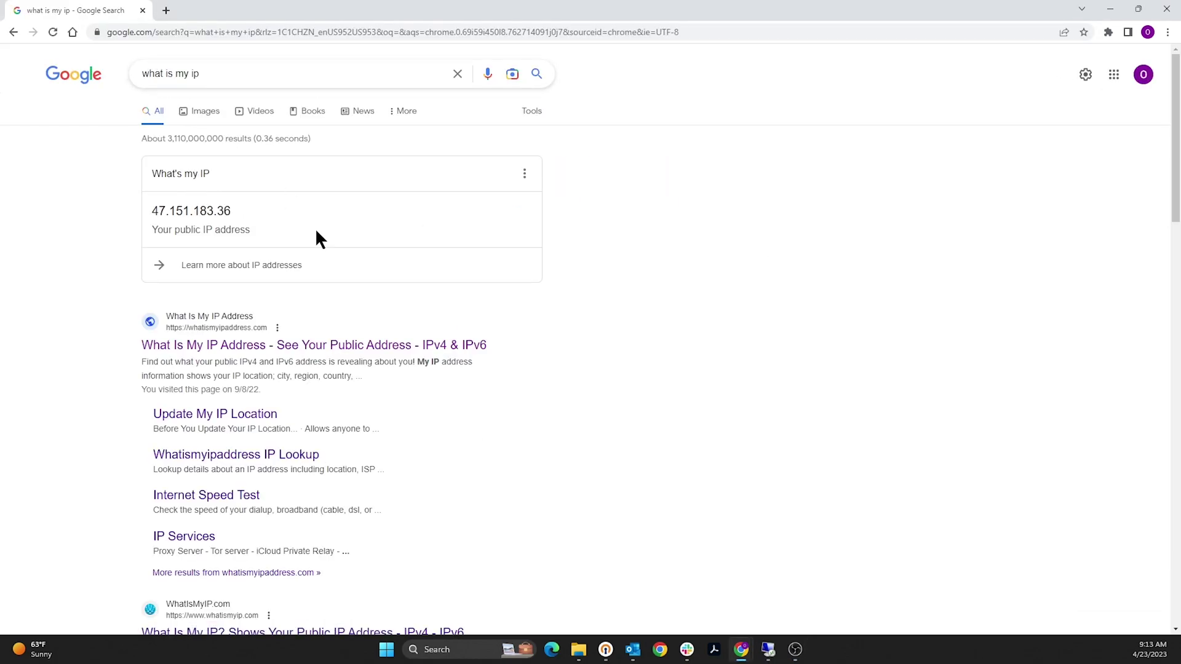
pyautogui.moveTo(231, 211); pyautogui.dragTo(152, 211)
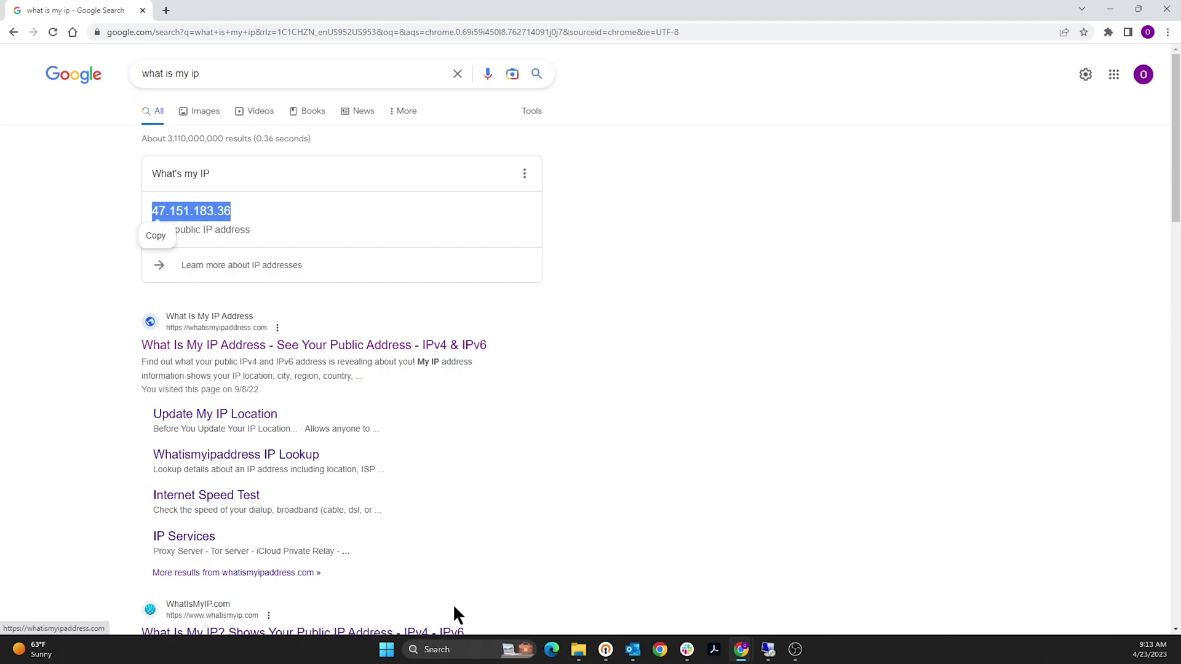
# Connect the Chicago (IL) profile in OpenVPN Connect and reload the local "what is my ip" results to recheck the public IP address.
pyautogui.click(606, 650)
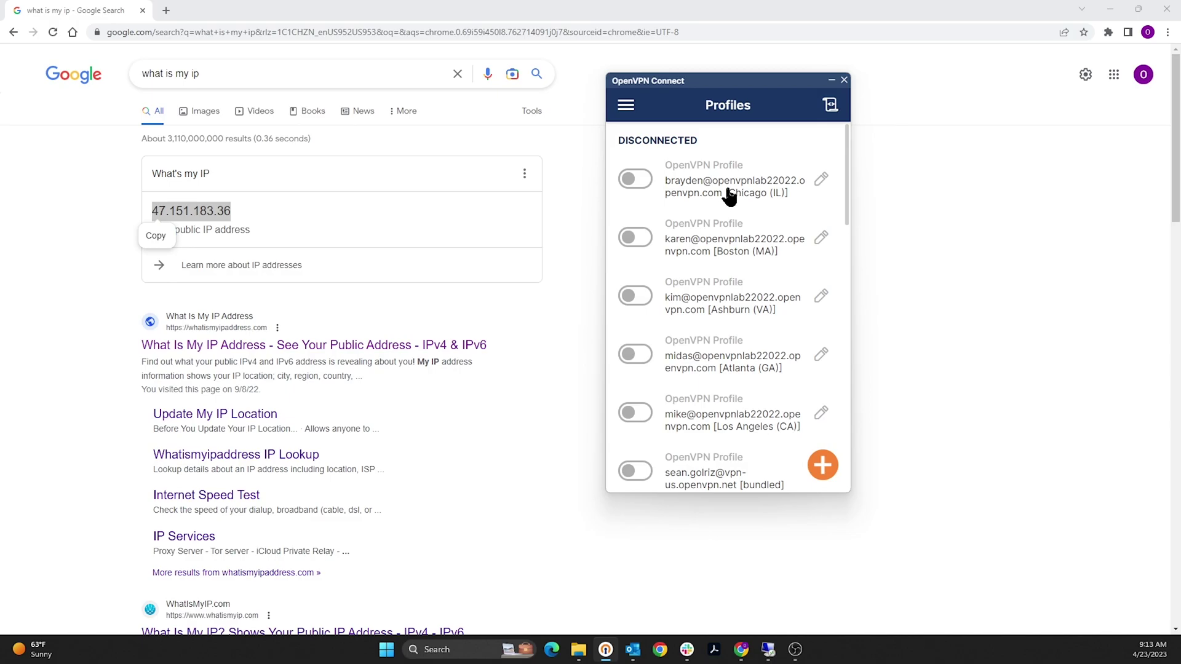
pyautogui.click(640, 179)
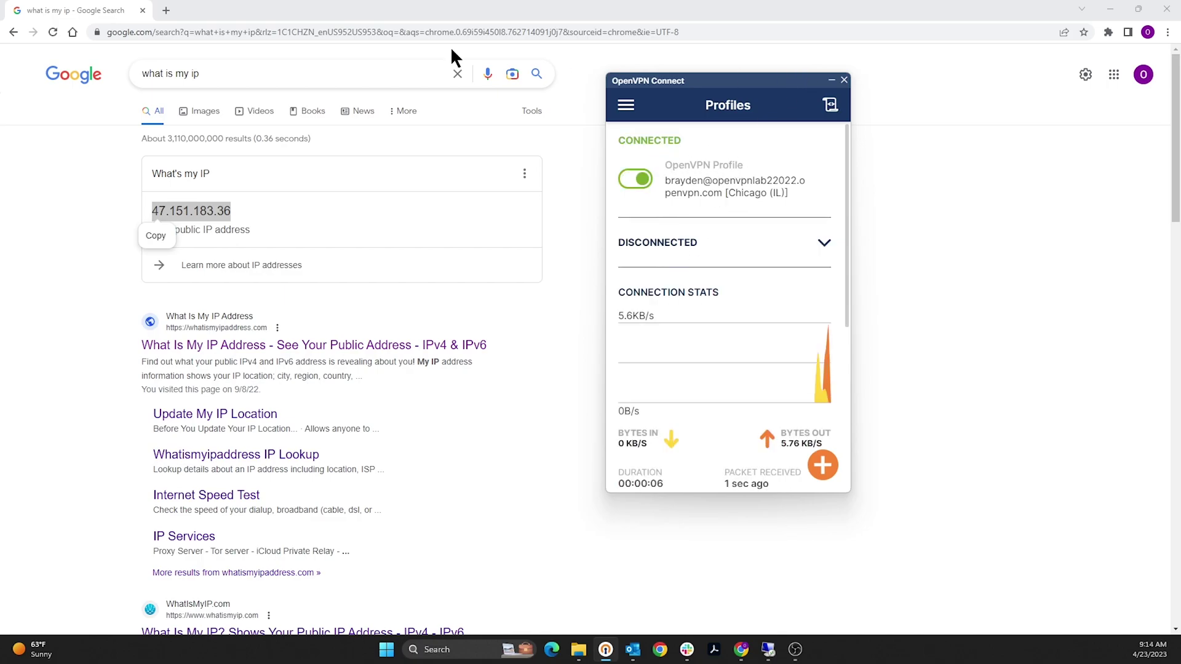
pyautogui.click(52, 35)
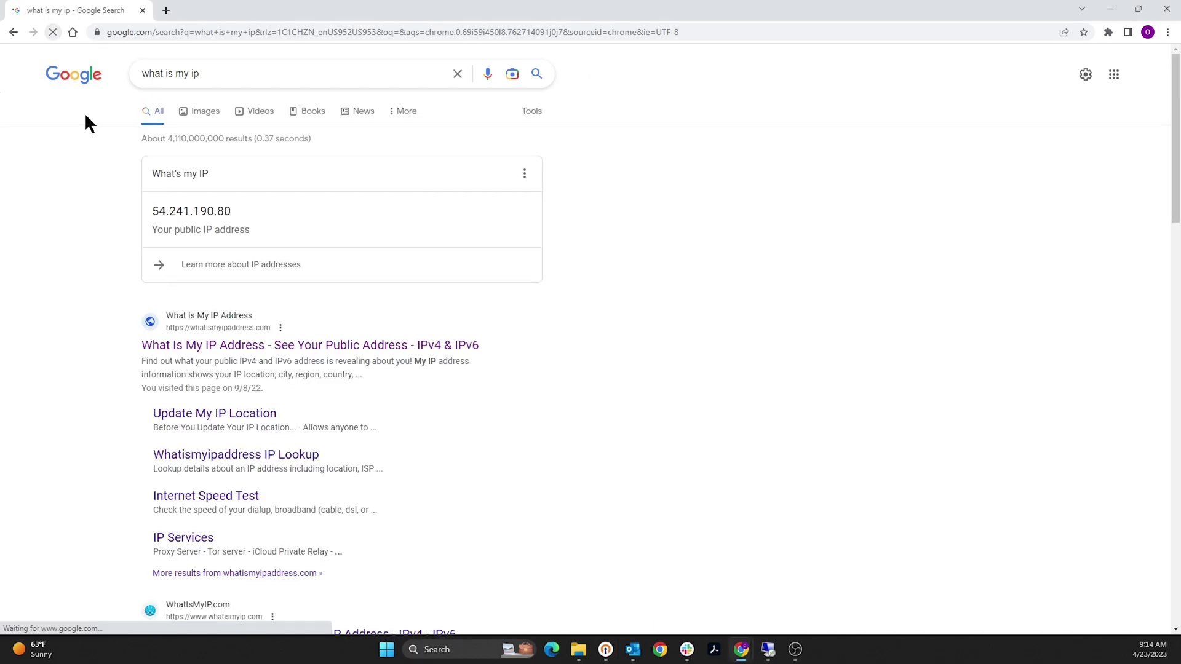
pyautogui.moveTo(233, 212); pyautogui.dragTo(152, 212)
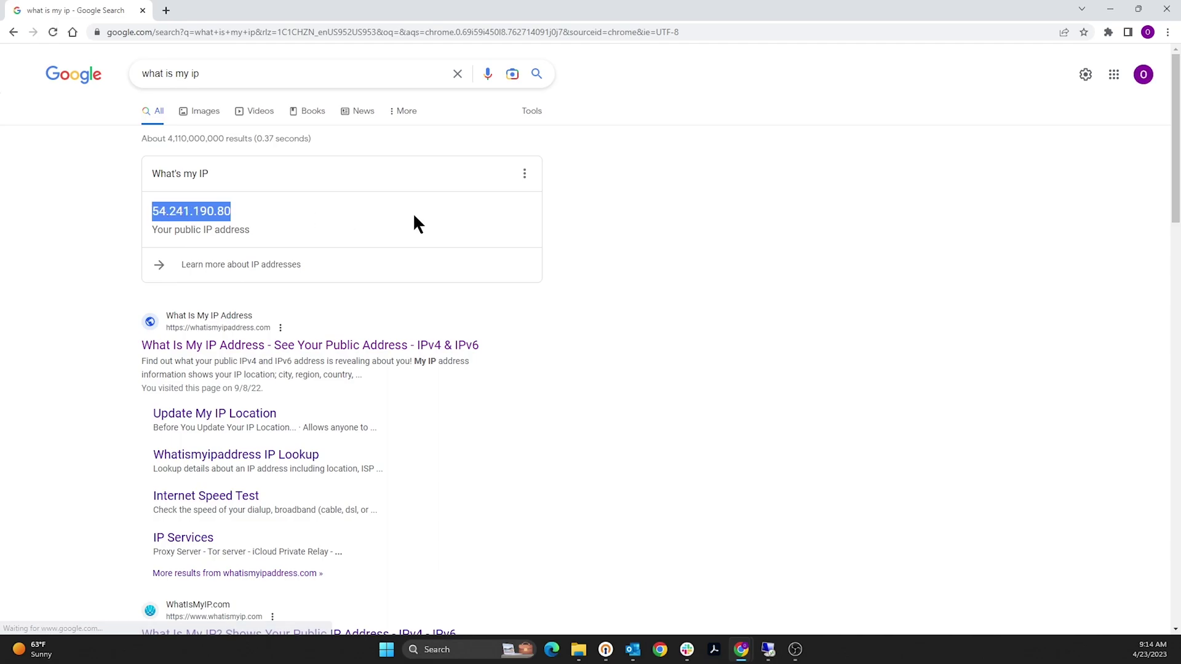
# Bring back the remote desktop window beside the local results and compare the connector machine's public IP address.
pyautogui.click(768, 652)
pyautogui.click(768, 651)
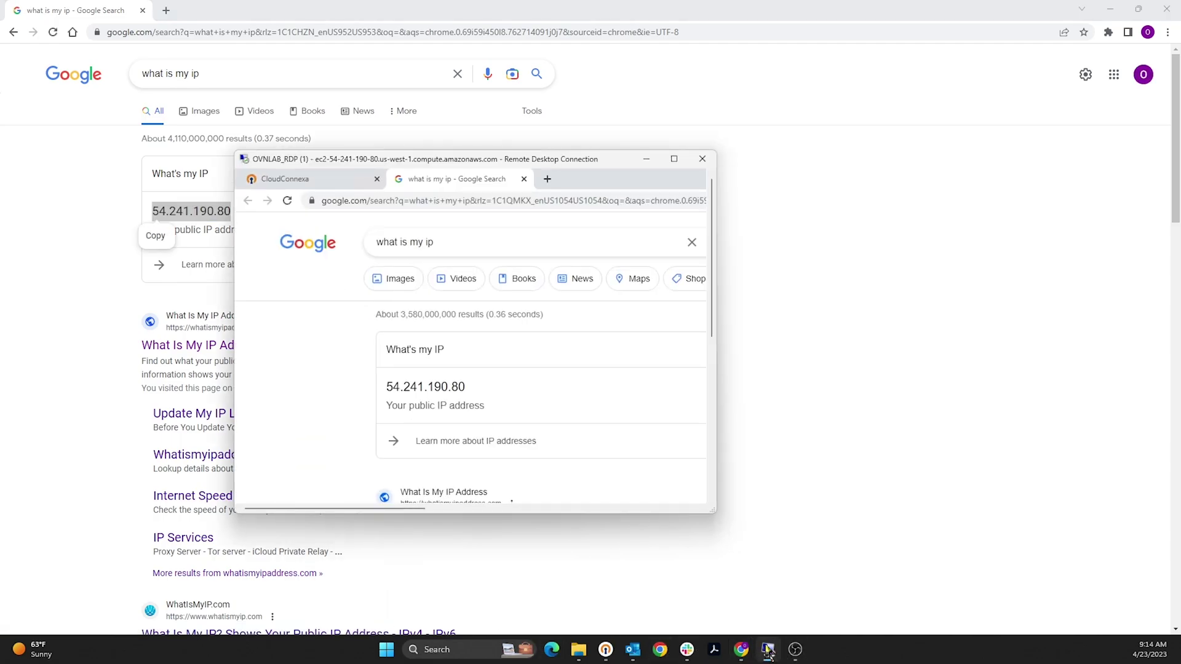
pyautogui.moveTo(564, 160); pyautogui.dragTo(711, 97)
pyautogui.moveTo(614, 325); pyautogui.dragTo(527, 326)
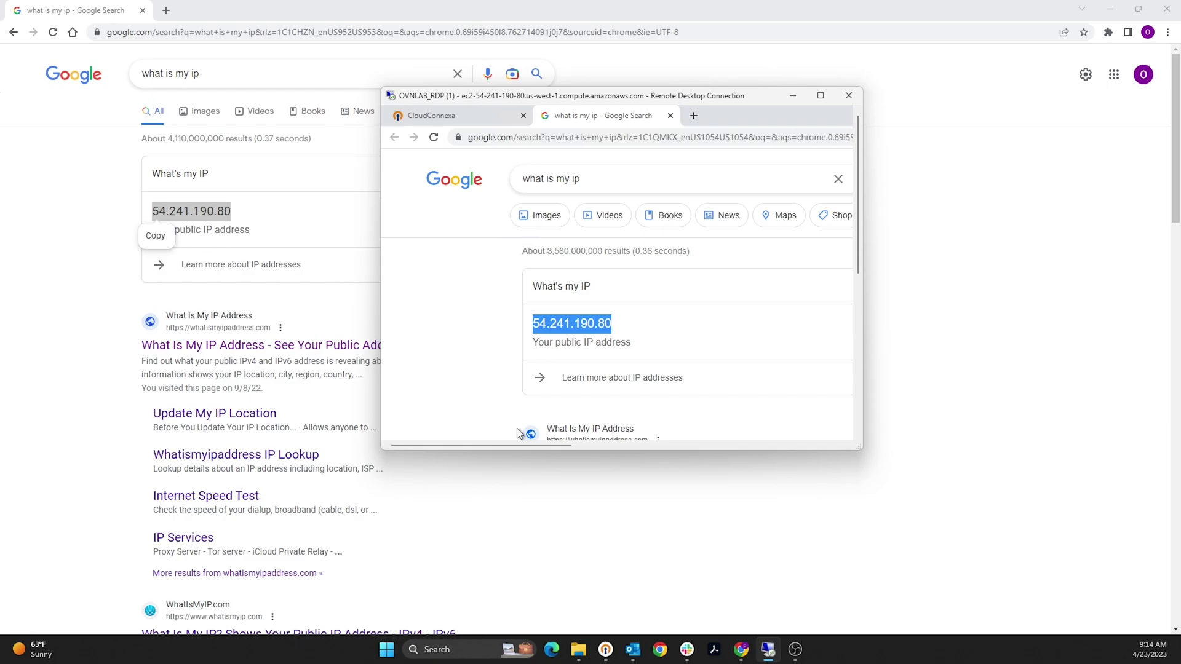
# Disconnect the Chicago (IL) profile in OpenVPN Connect and minimize its window.
pyautogui.click(608, 651)
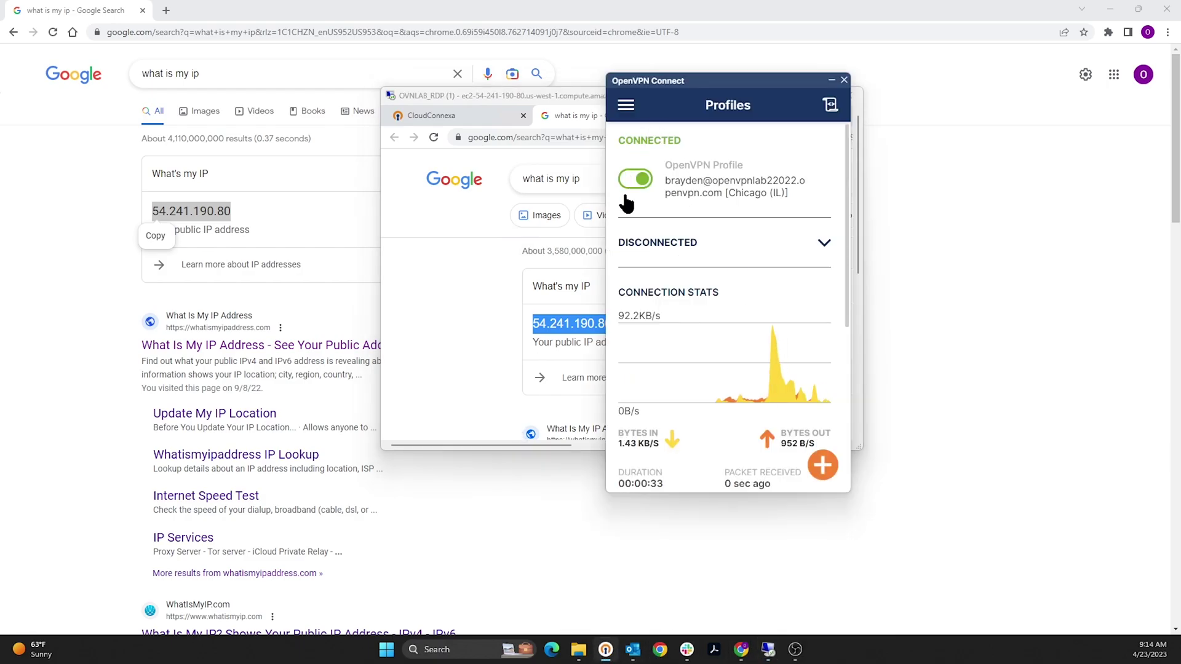
pyautogui.click(629, 182)
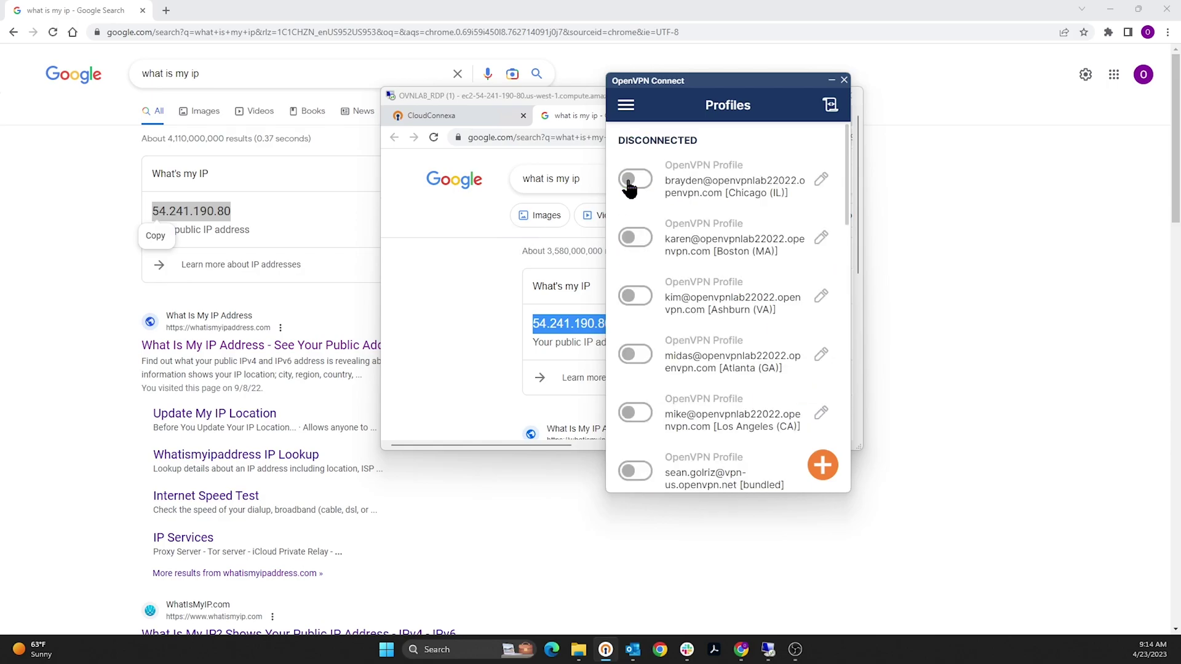
pyautogui.click(828, 80)
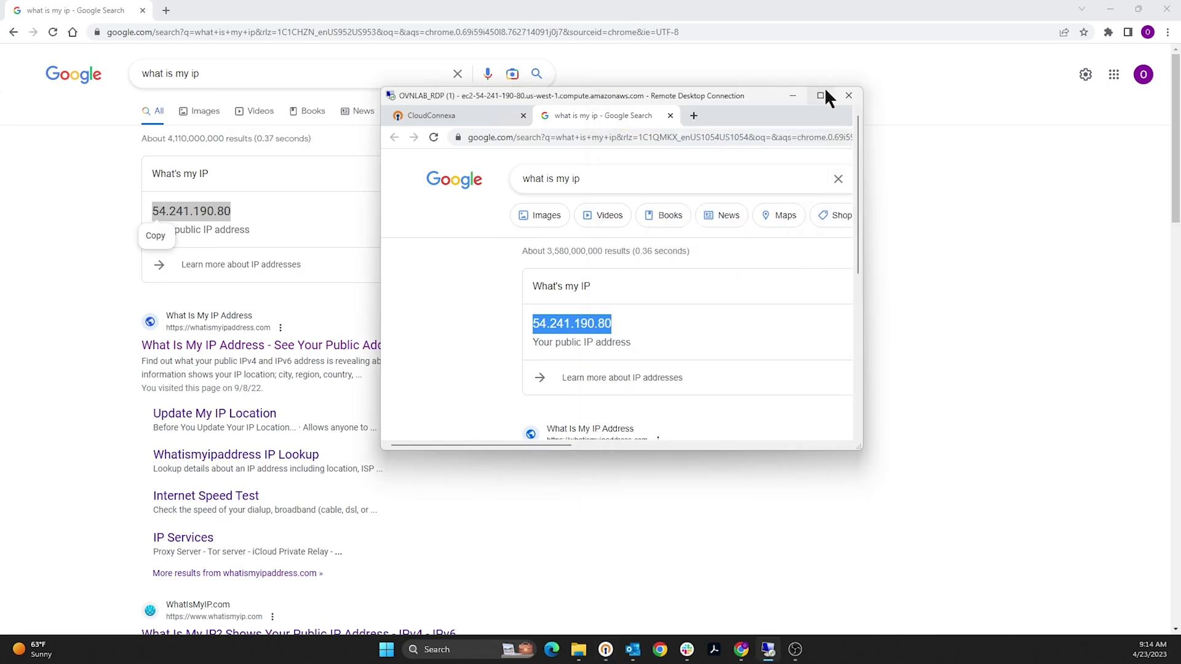
# Maximize the remote desktop session and review OVNNet's internet access and internet gateway settings in the CloudConnexa networks list.
pyautogui.click(824, 89)
pyautogui.click(108, 11)
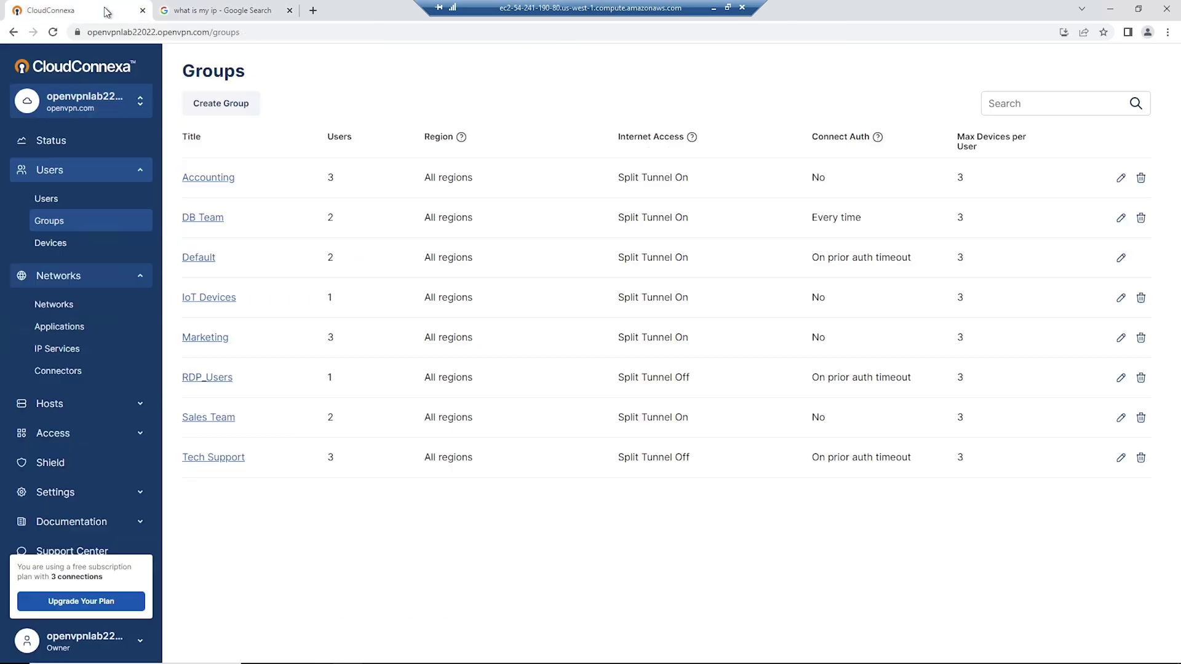
pyautogui.click(54, 308)
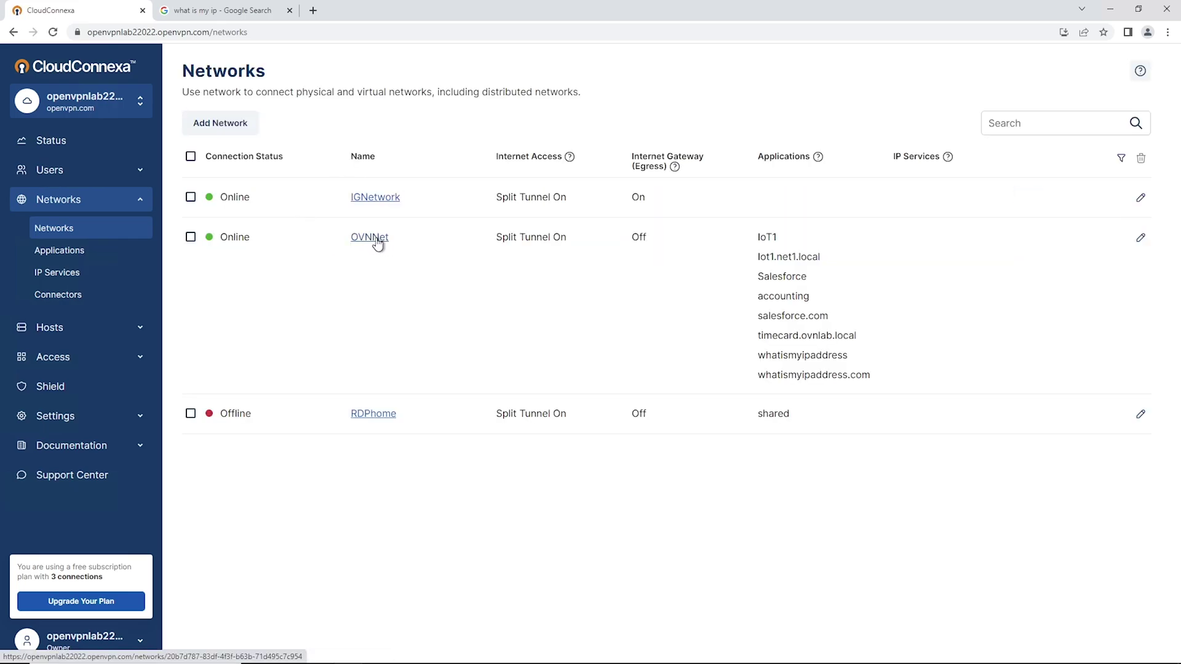
pyautogui.moveTo(565, 239); pyautogui.dragTo(495, 248)
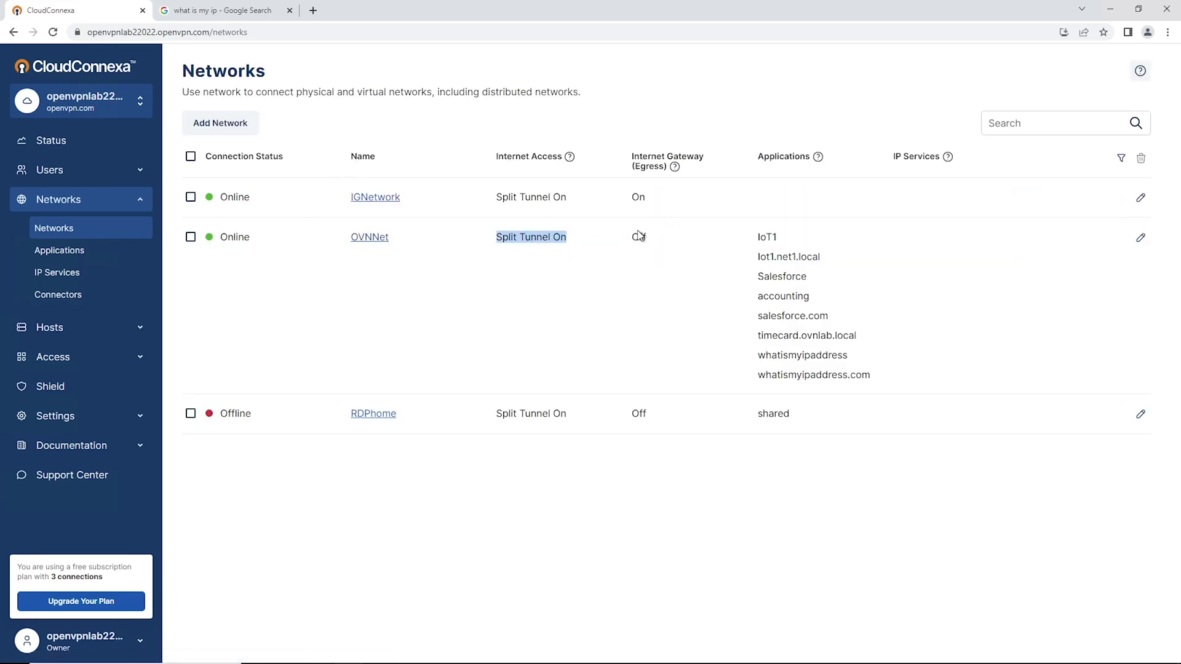
pyautogui.moveTo(646, 237); pyautogui.dragTo(605, 241)
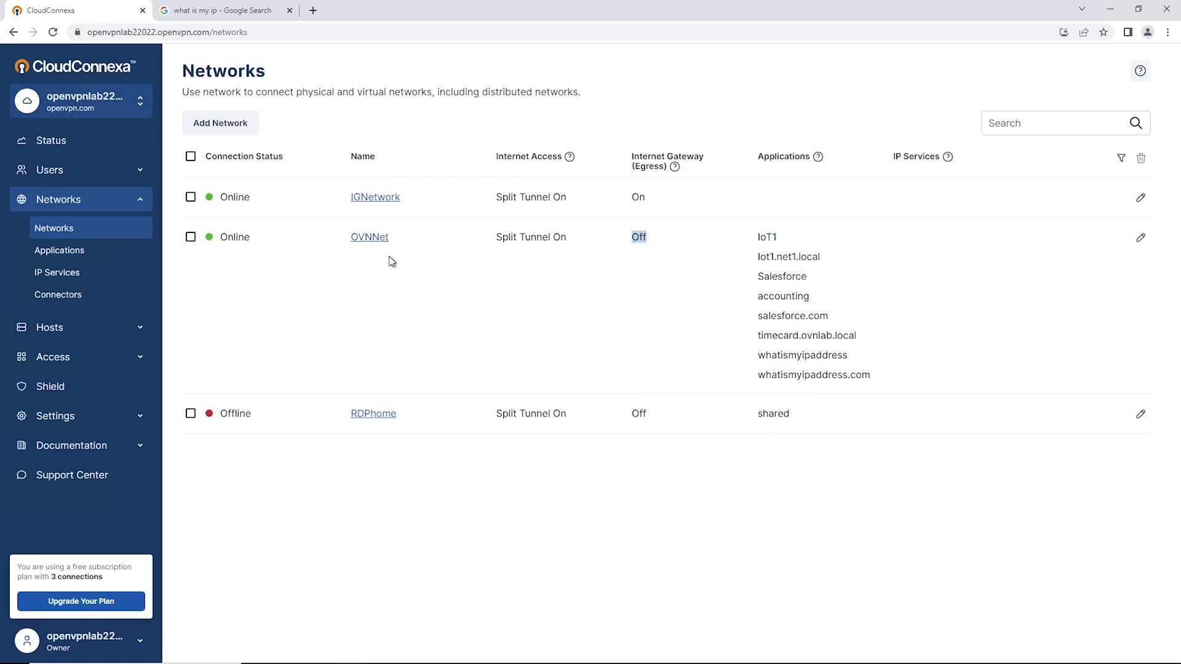
pyautogui.click(524, 243)
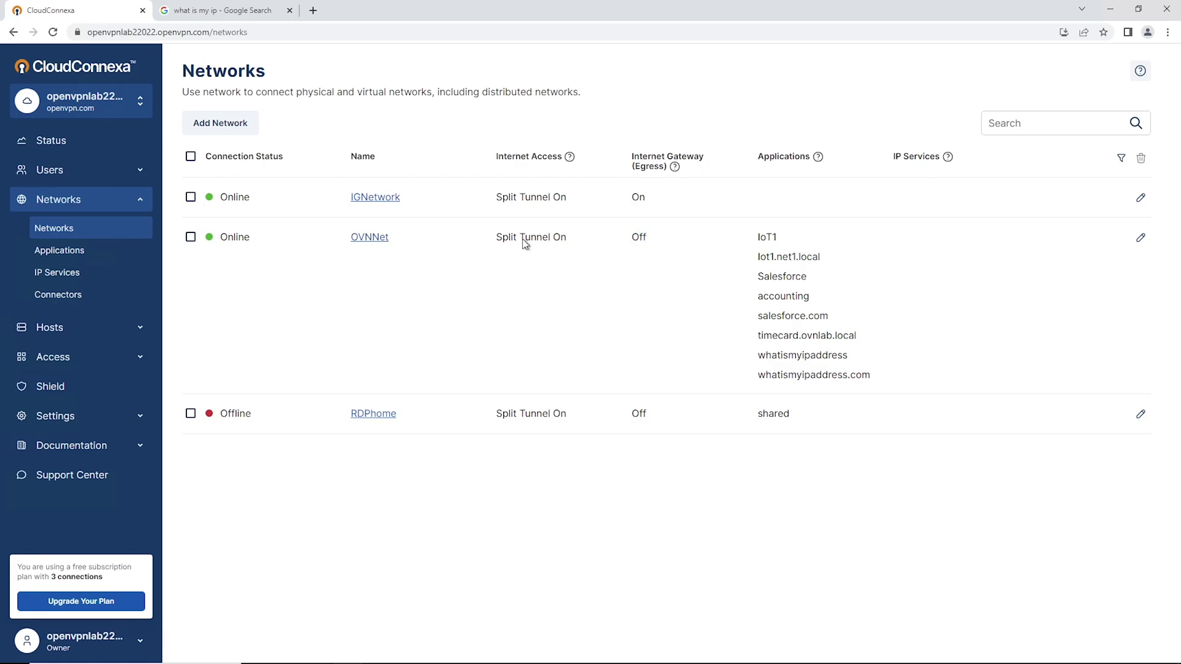
# Enable Internet Gateway for the OVNNet network, confirm its egress usage and save the network.
pyautogui.click(369, 236)
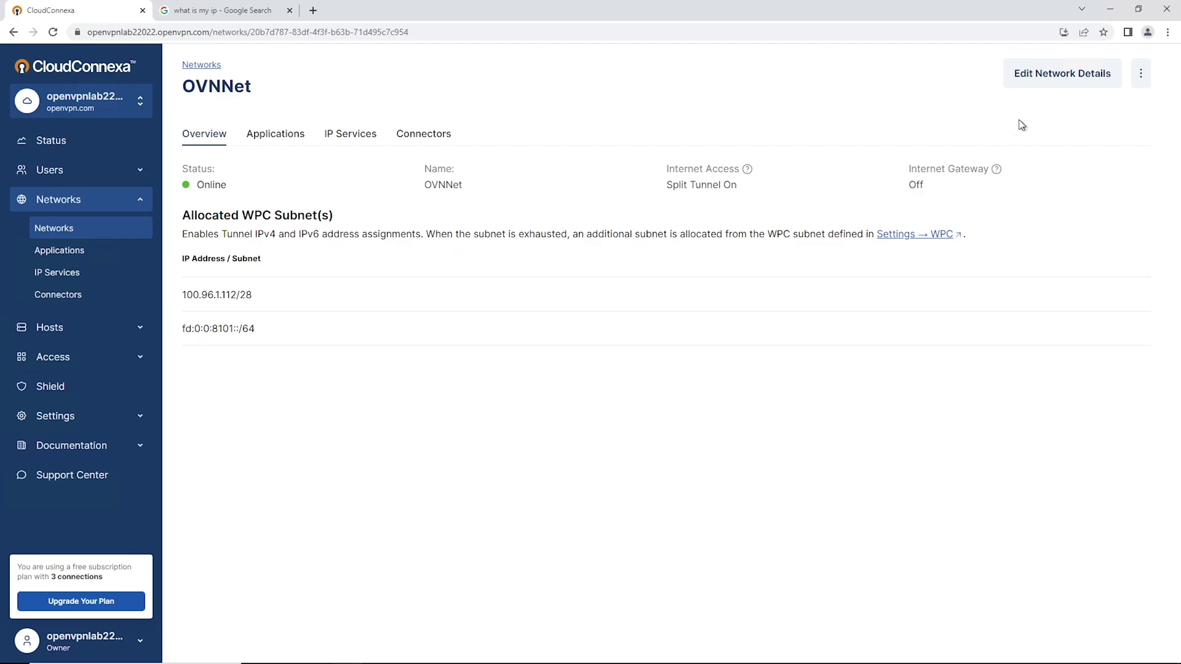
pyautogui.click(1041, 77)
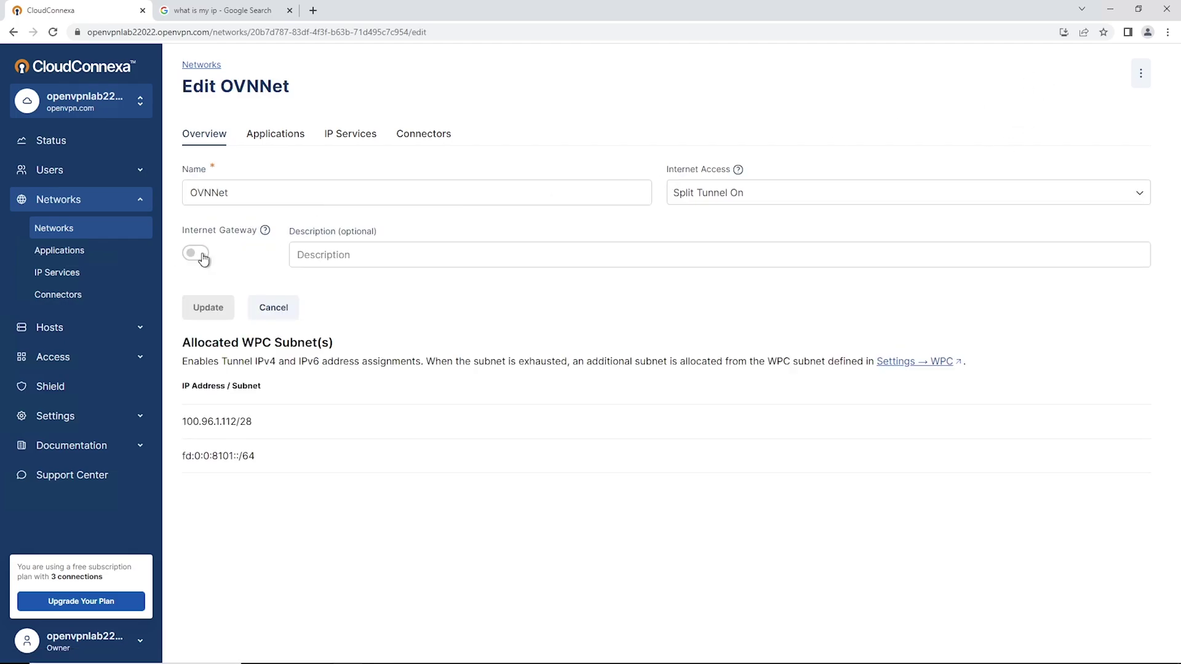
pyautogui.click(196, 254)
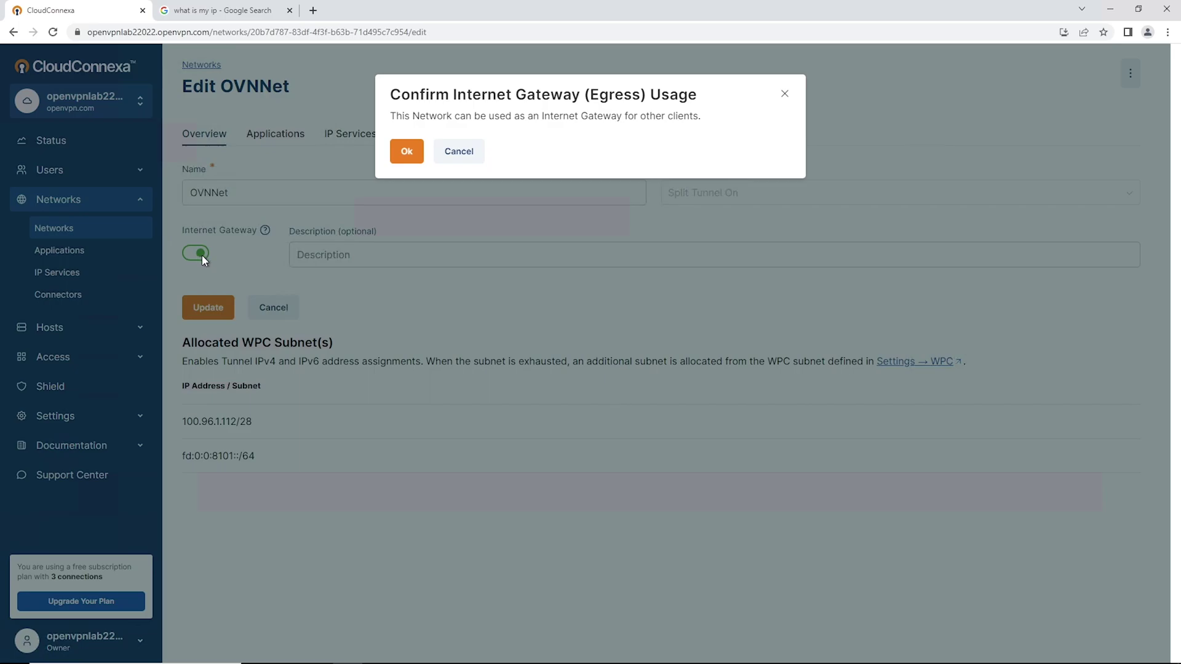
pyautogui.click(401, 154)
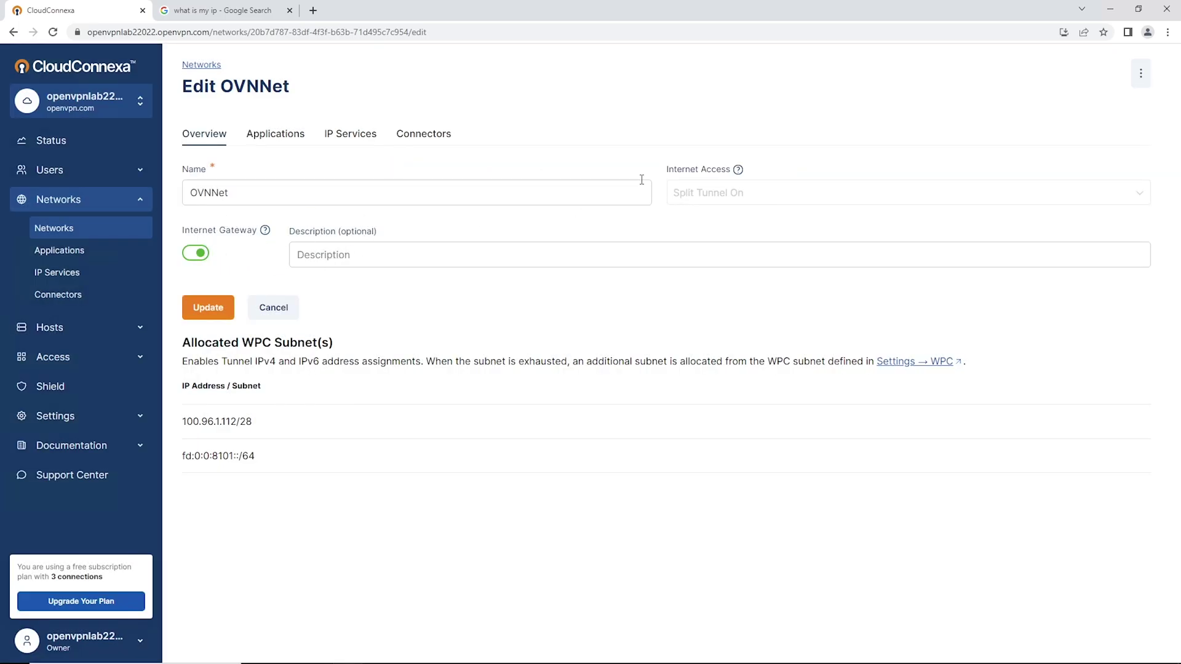
pyautogui.click(194, 313)
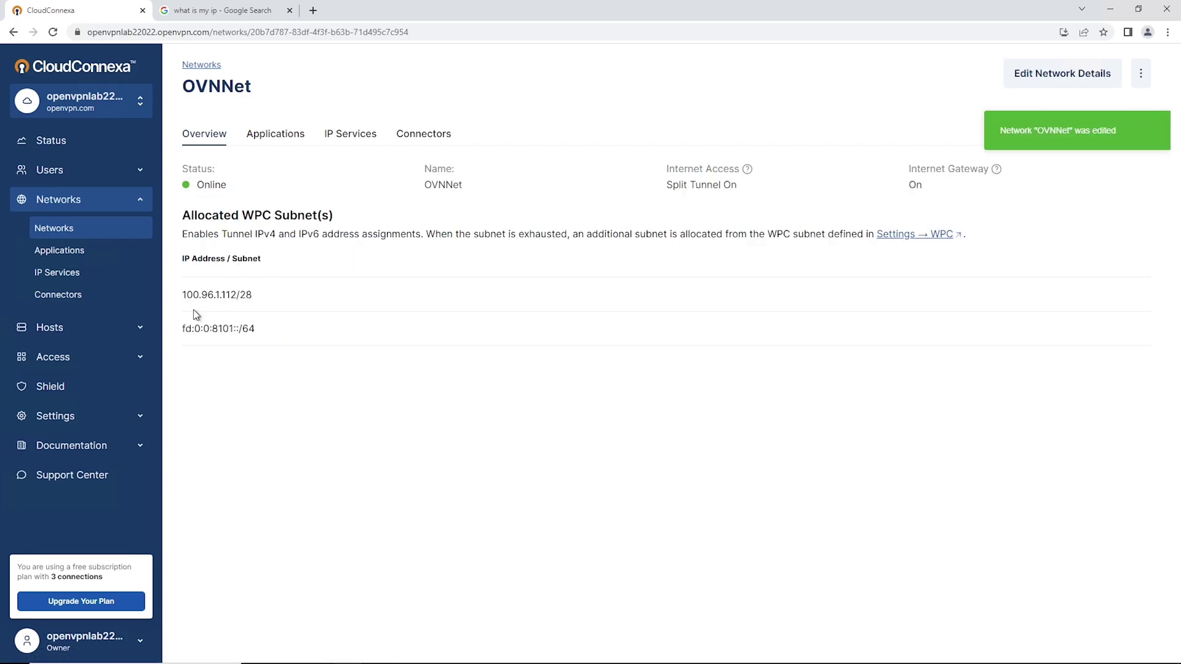
# Set the Accounting user group's Internet Access to Split Tunnel Off and save the group.
pyautogui.click(53, 170)
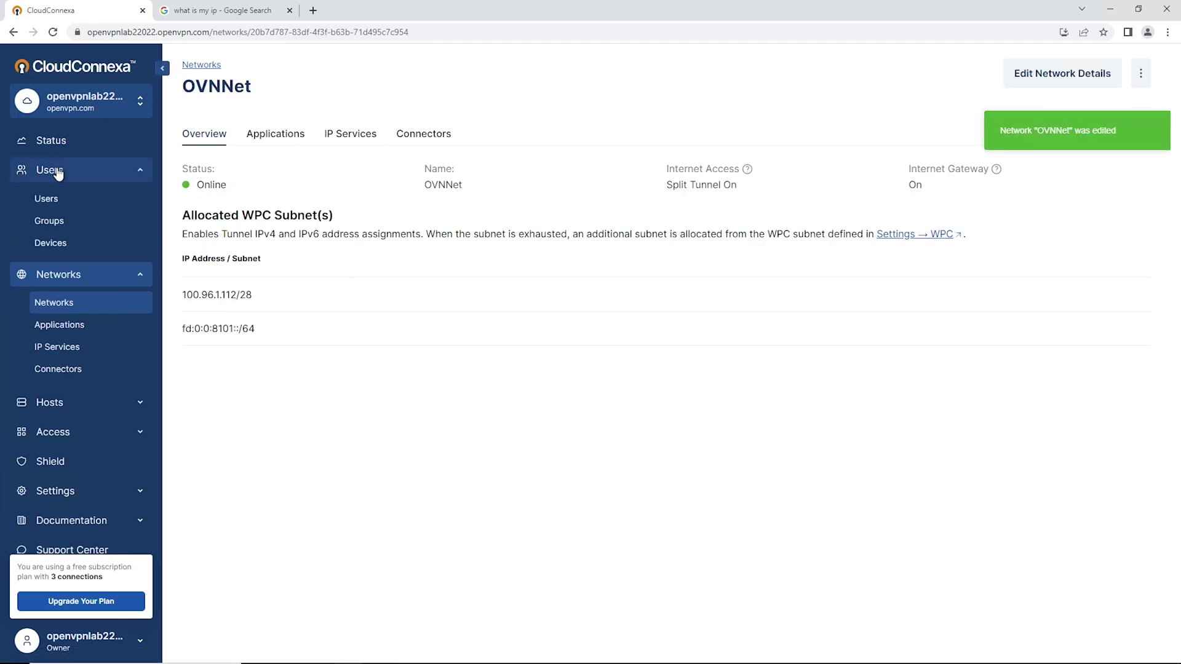
pyautogui.click(44, 222)
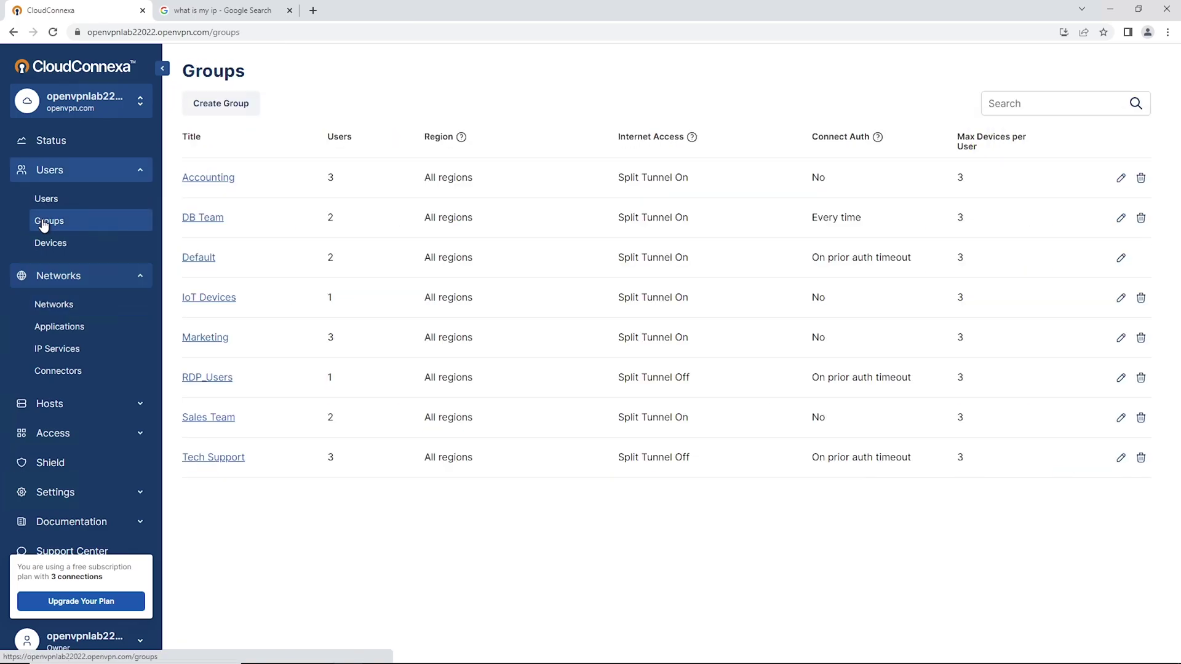
pyautogui.click(195, 179)
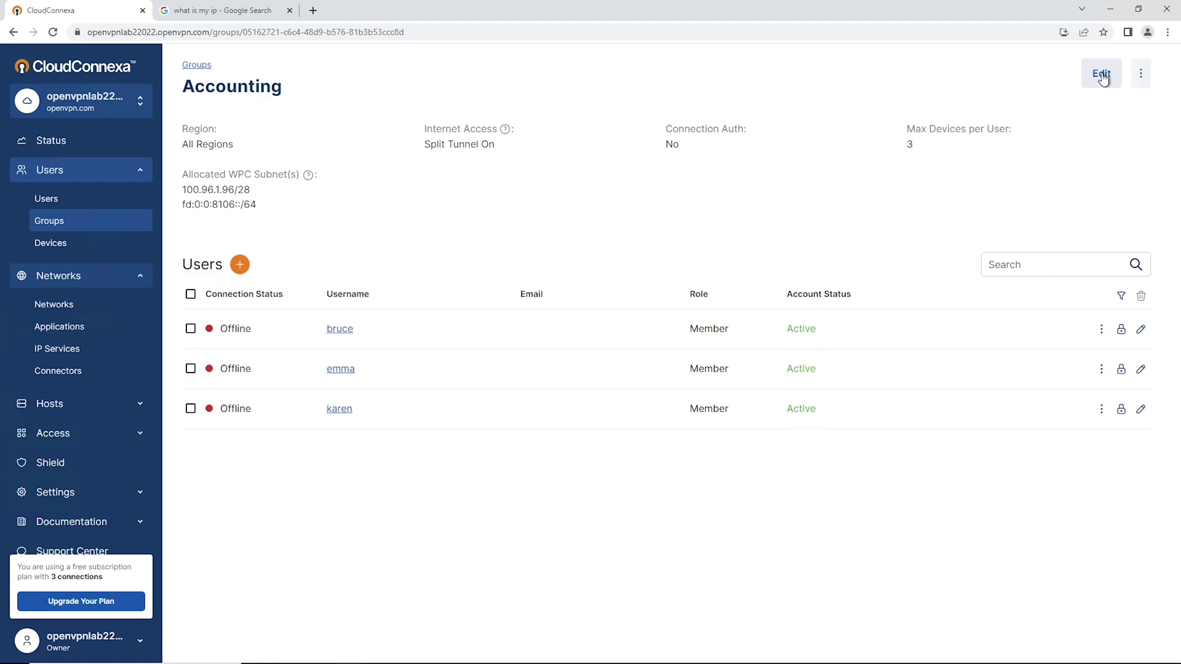
pyautogui.click(1102, 75)
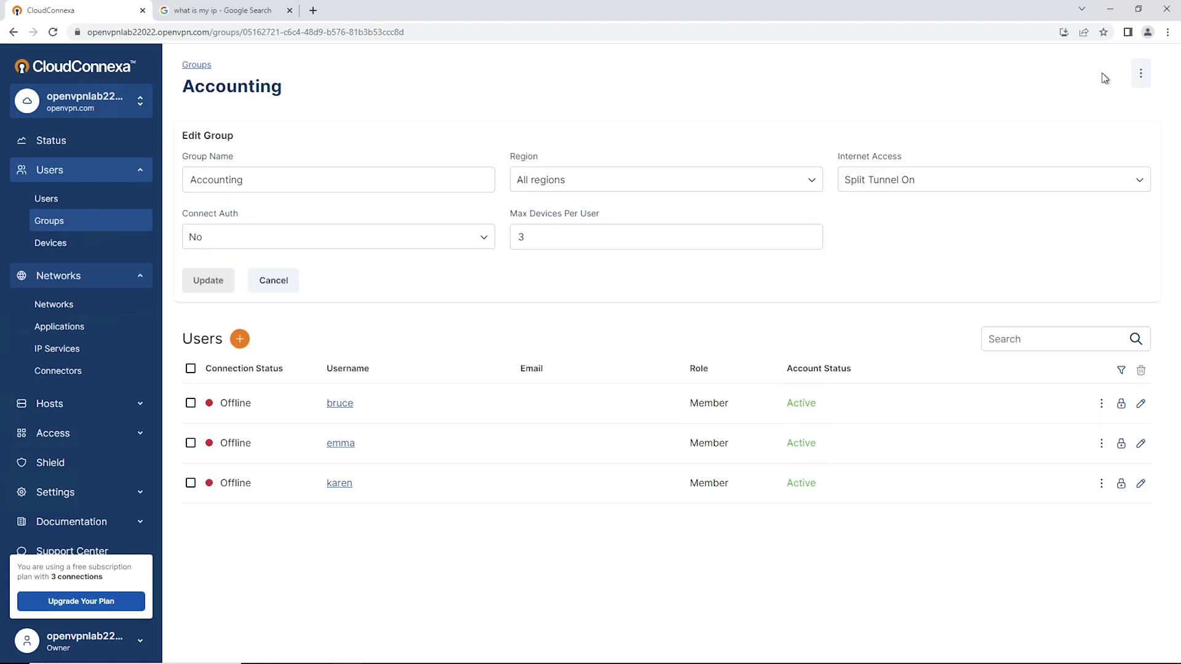
pyautogui.click(889, 178)
pyautogui.click(884, 203)
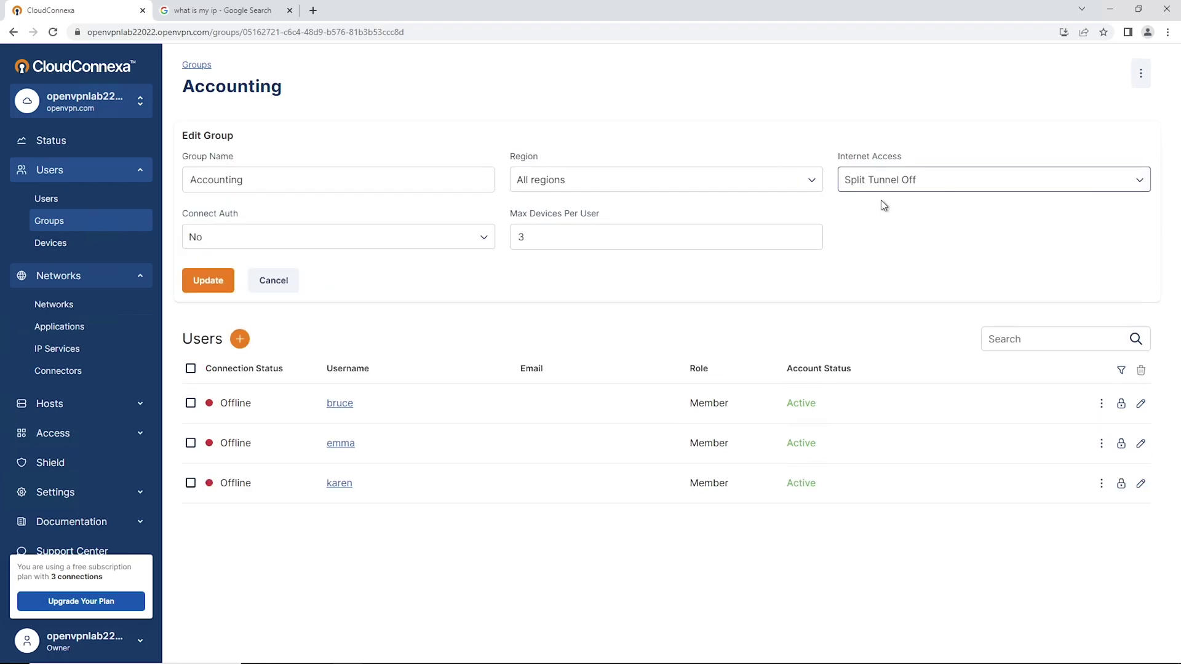
pyautogui.click(202, 286)
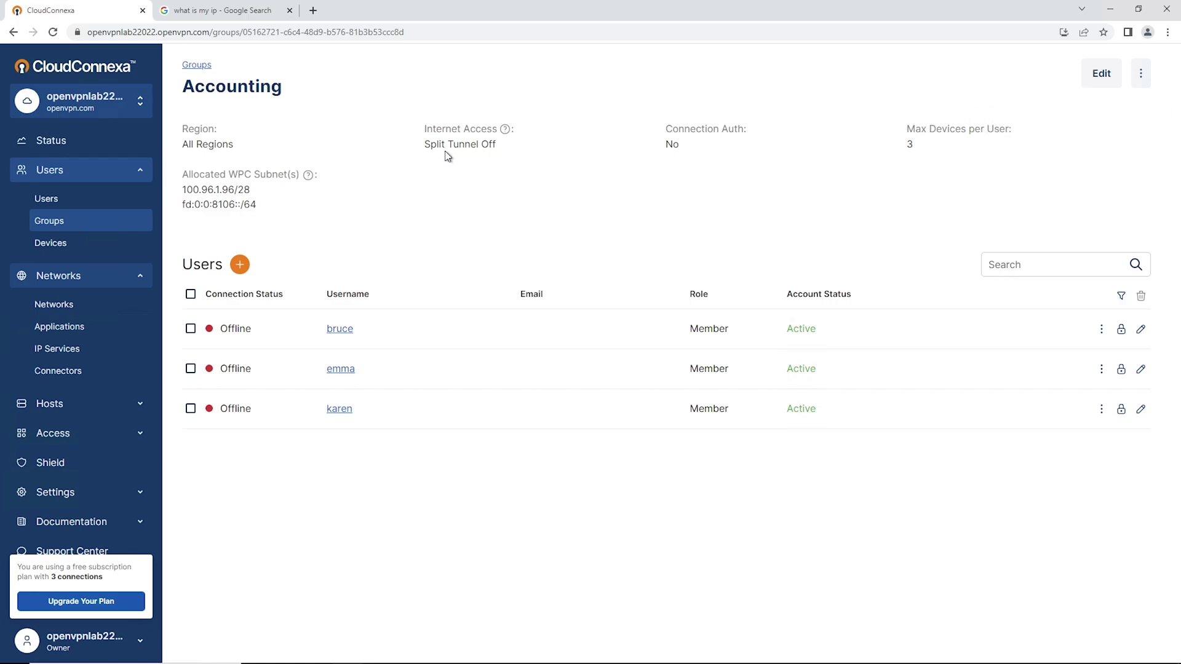
pyautogui.click(53, 313)
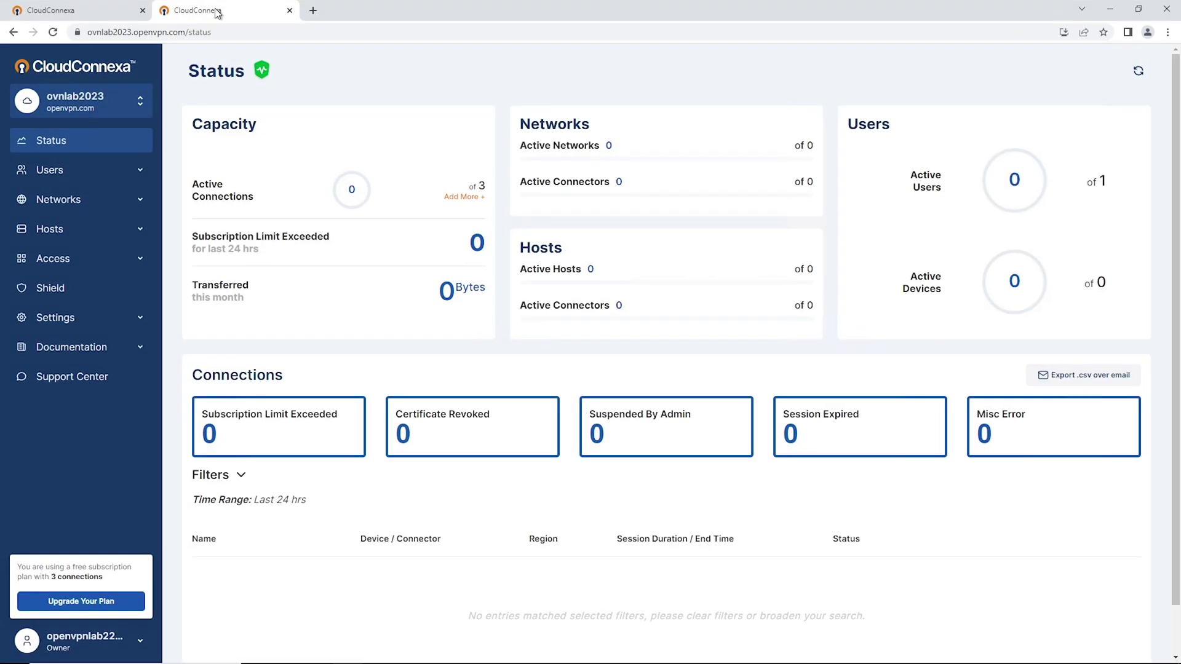
# Start a new network in the ovnlab2023 account using the Secure Internet Access scenario.
pyautogui.click(59, 206)
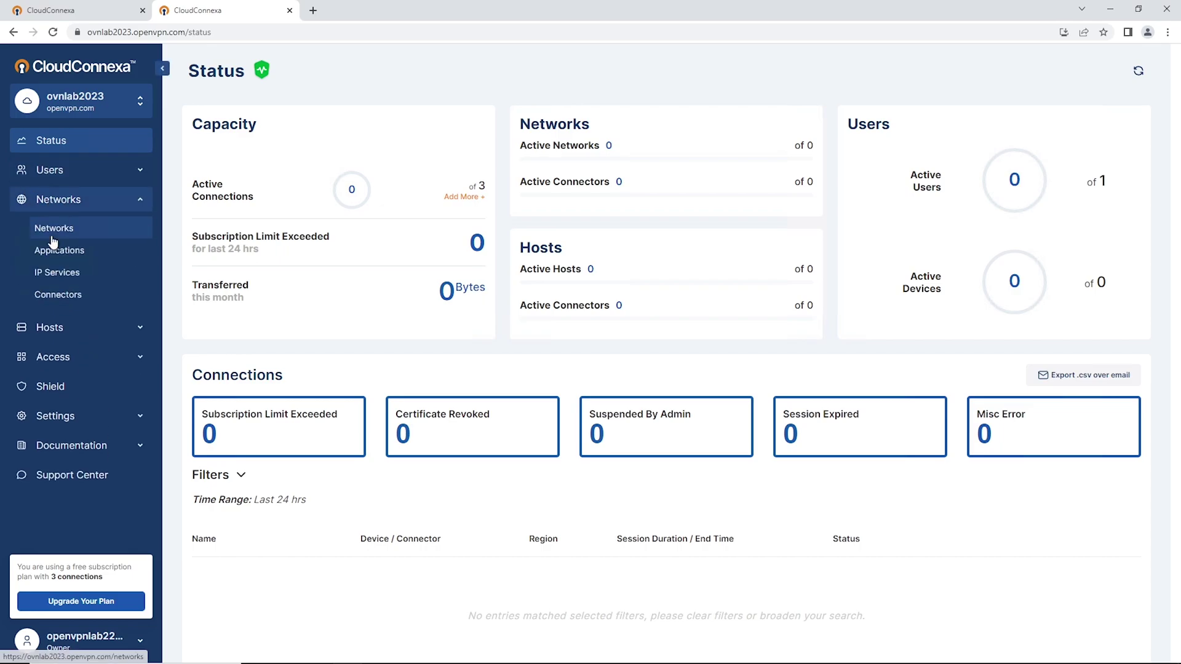
pyautogui.click(64, 233)
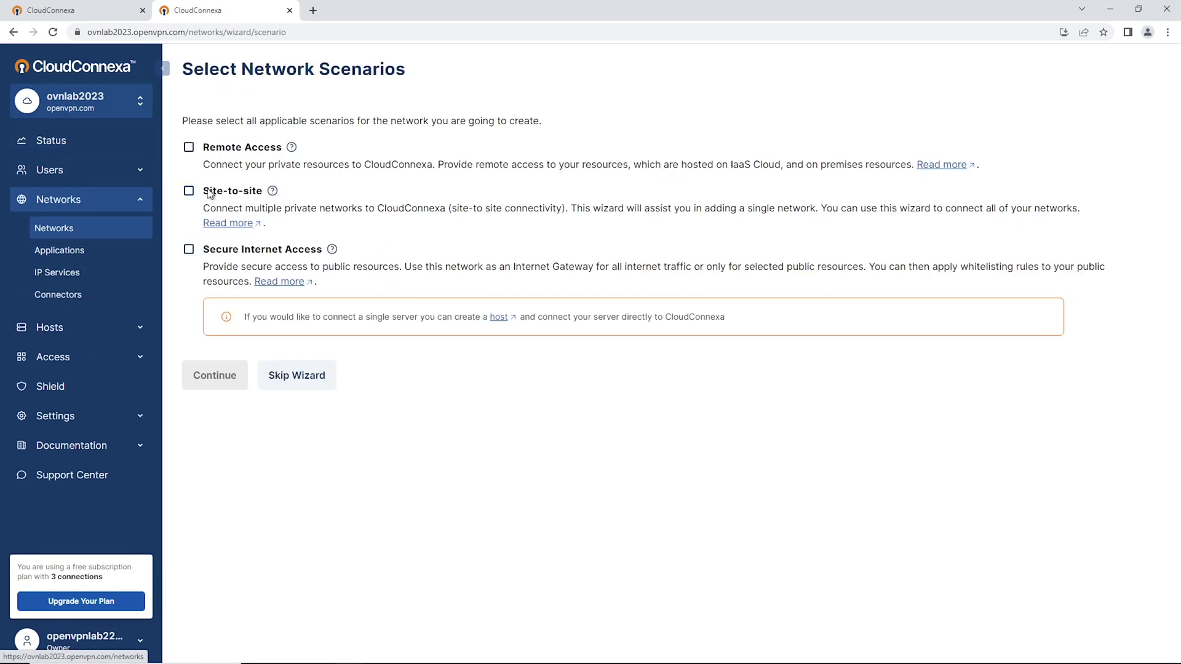
pyautogui.click(189, 250)
pyautogui.click(213, 375)
# Define the network as APPIG with a connector named APPIGConnect in the Los Angeles (CA) region.
pyautogui.click(261, 161)
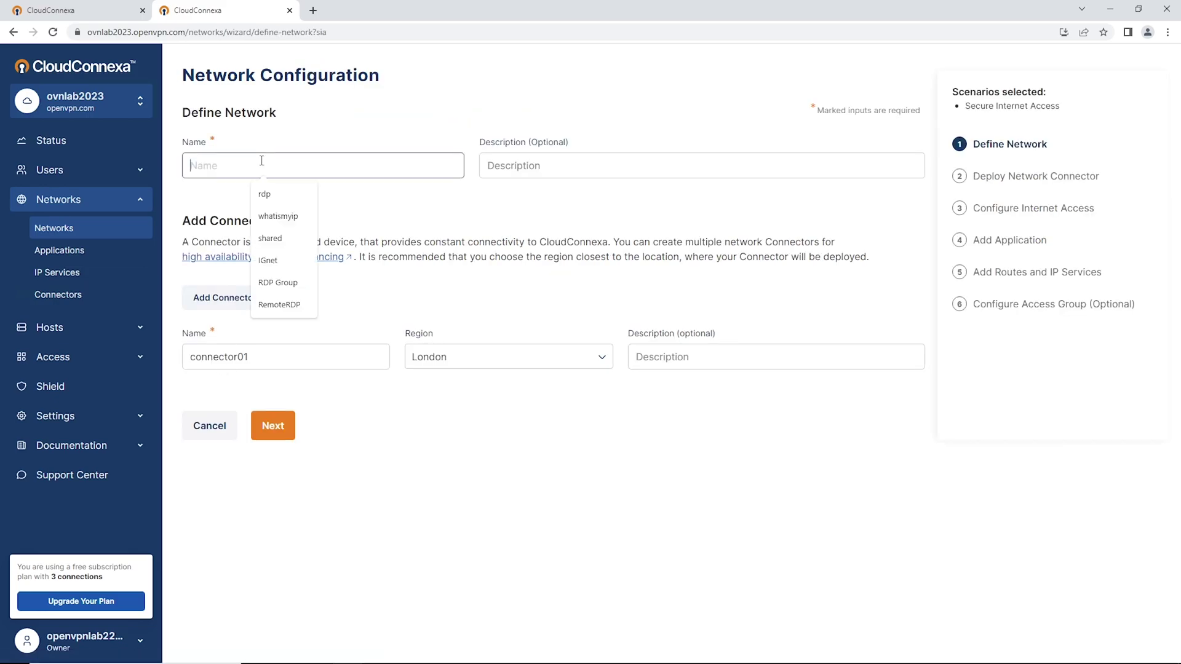
pyautogui.write('APPIG')
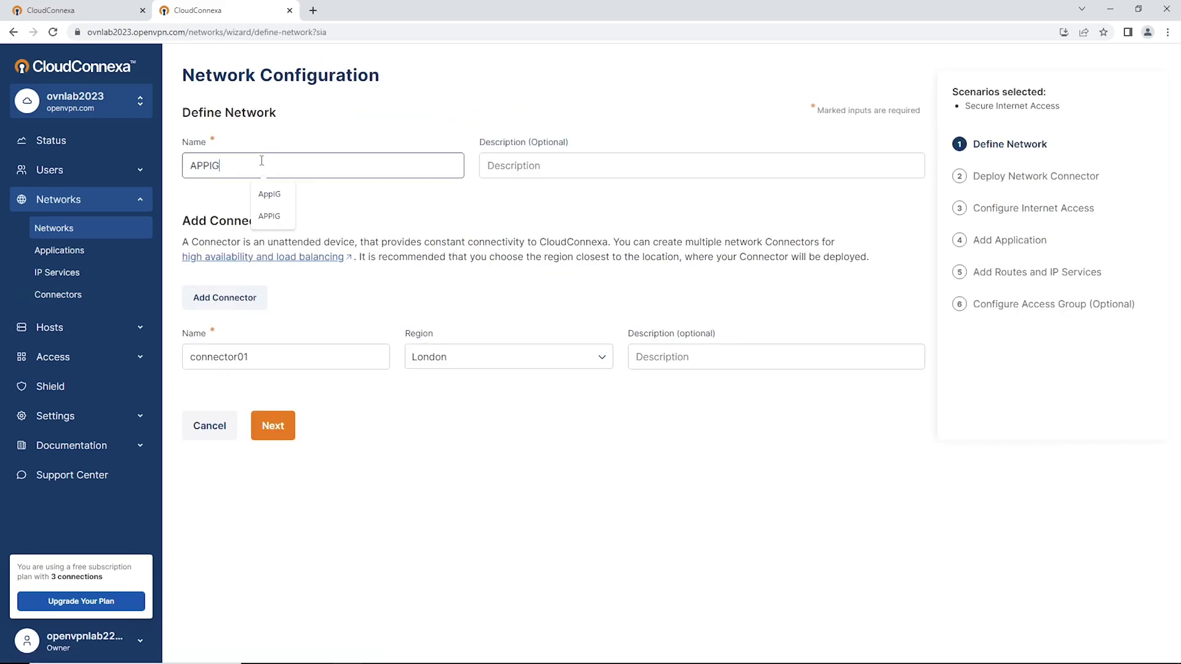
pyautogui.doubleClick(274, 357)
pyautogui.write('A')
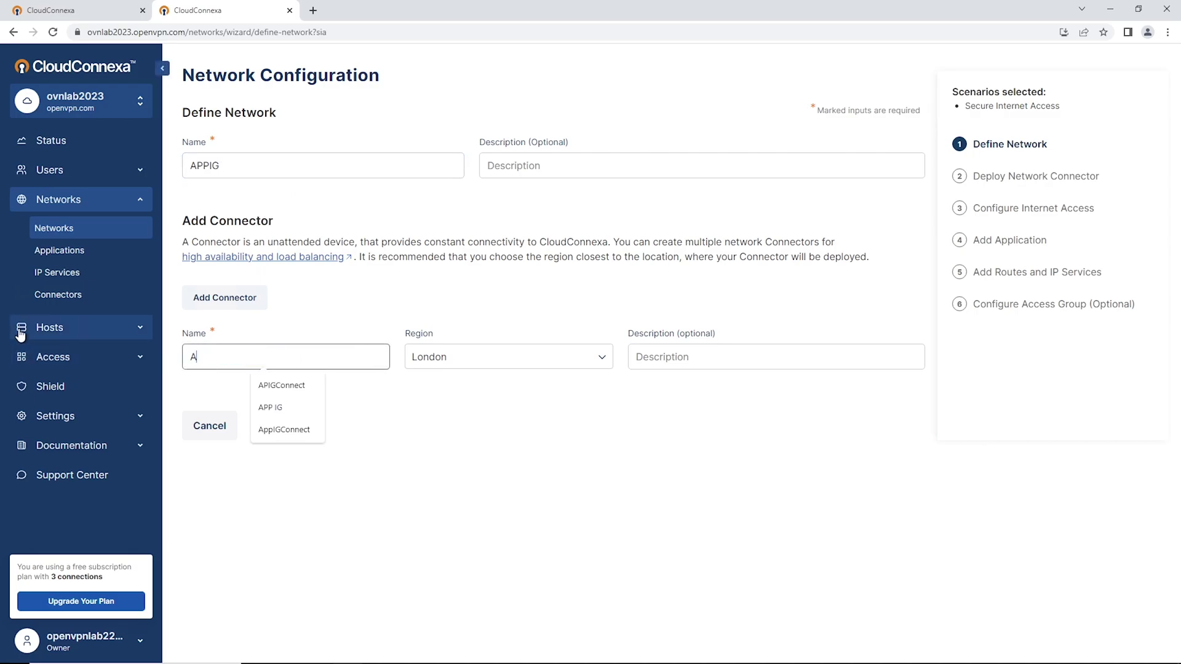
pyautogui.write('PPIG CO')
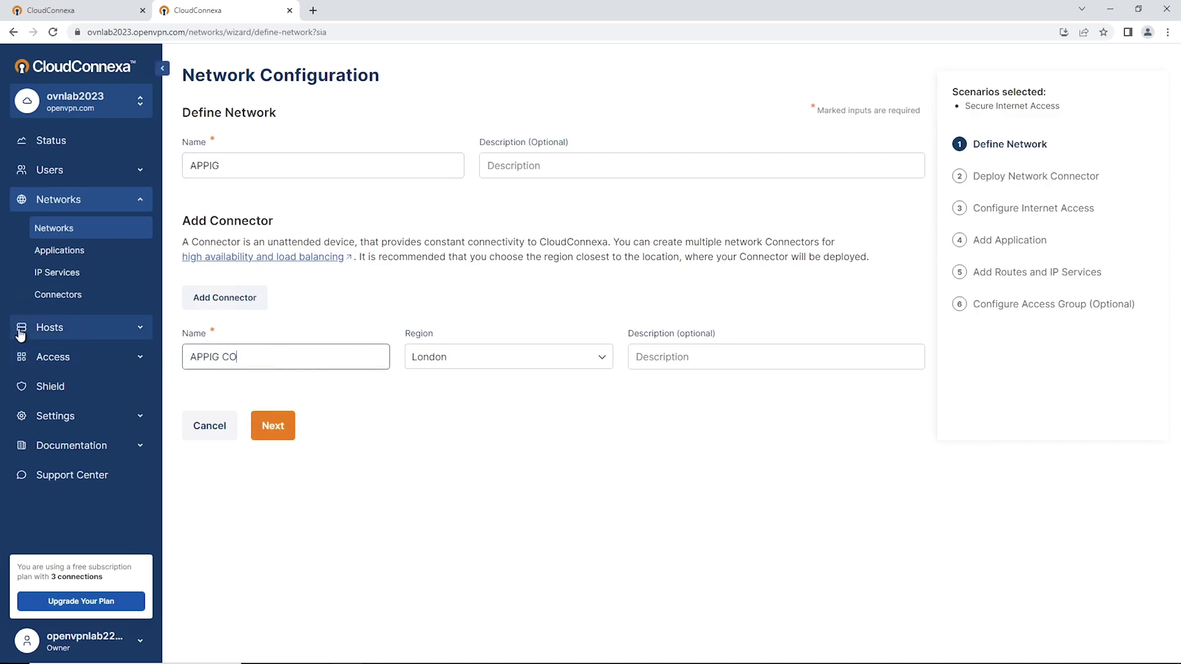
pyautogui.press('BackSpace')
pyautogui.press('BackSpace')
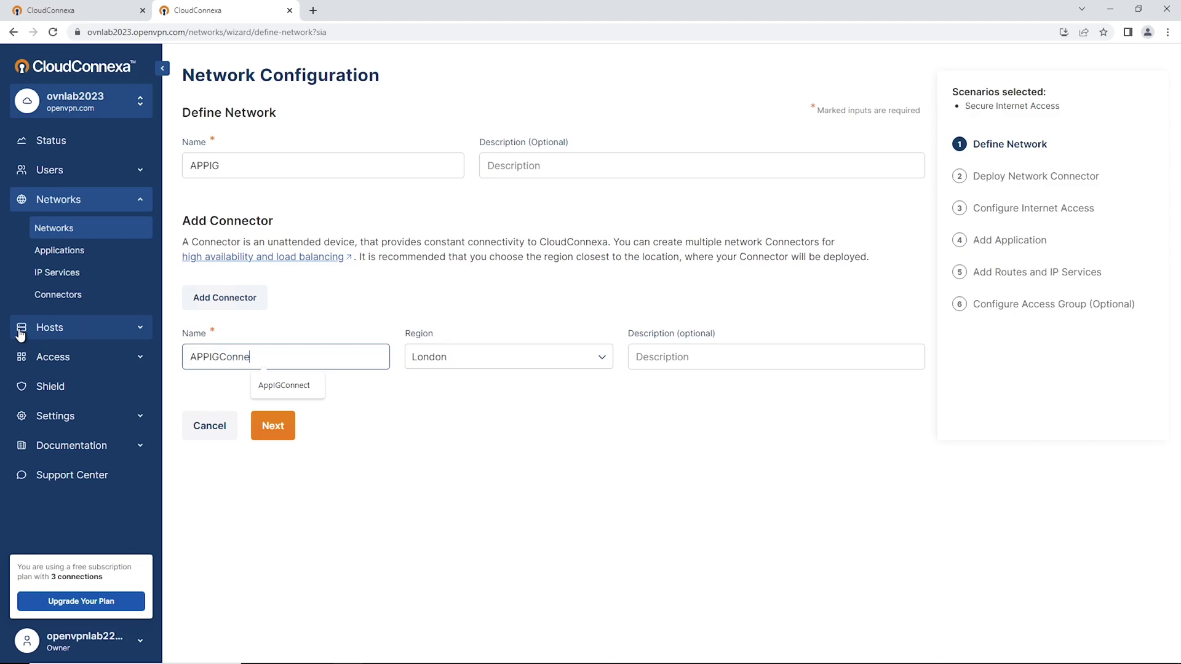
pyautogui.click(550, 357)
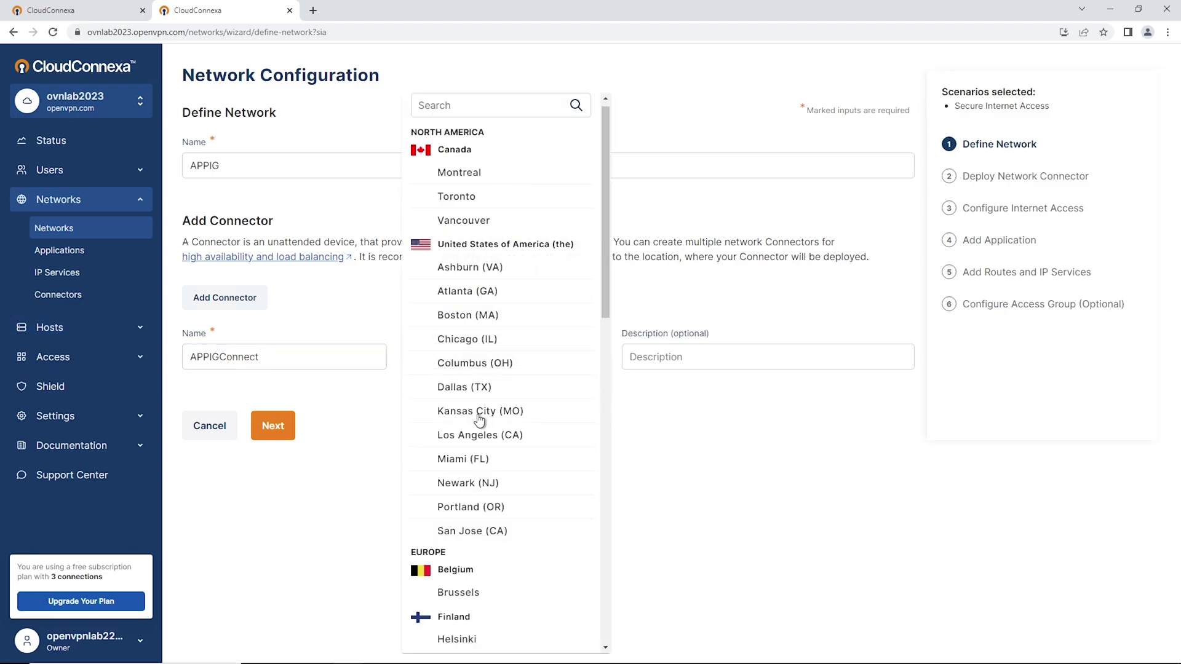
pyautogui.click(446, 436)
pyautogui.click(278, 431)
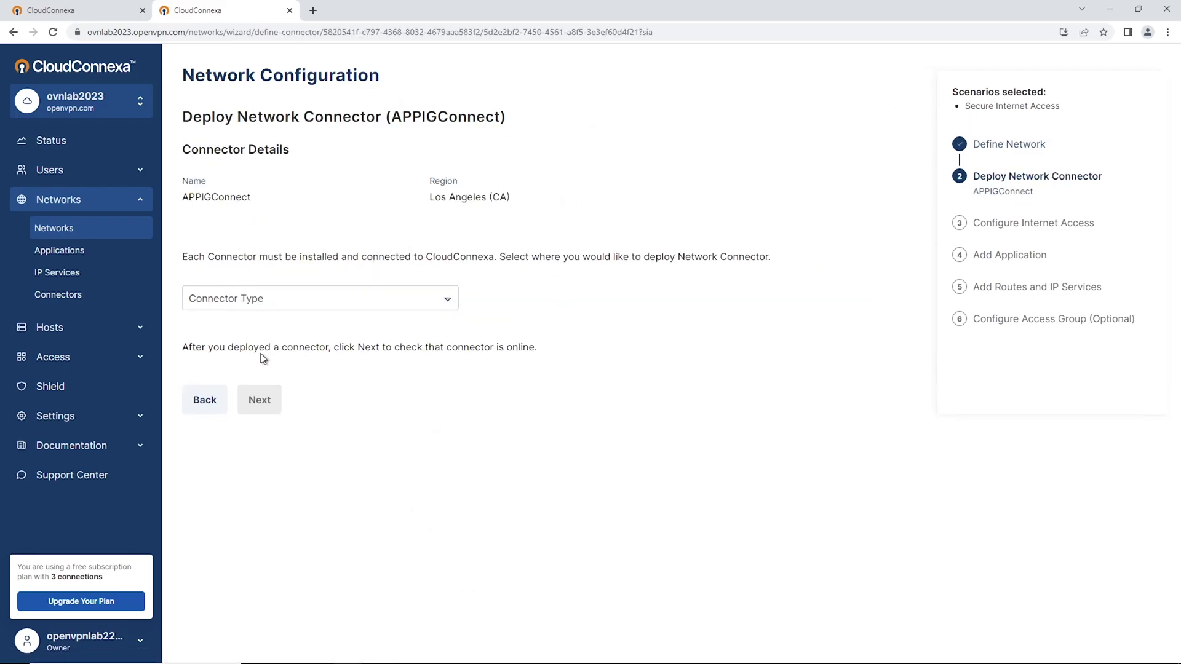
# Select Windows as the connector type and download the OpenVPN Connect package.
pyautogui.click(279, 301)
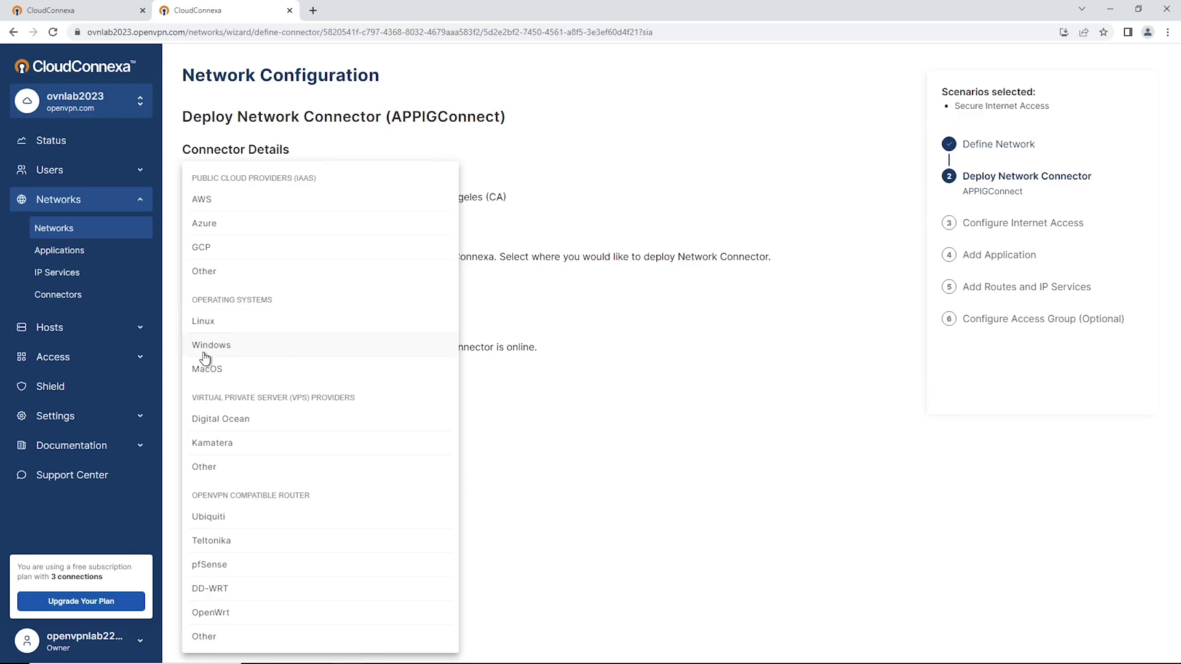
pyautogui.click(211, 349)
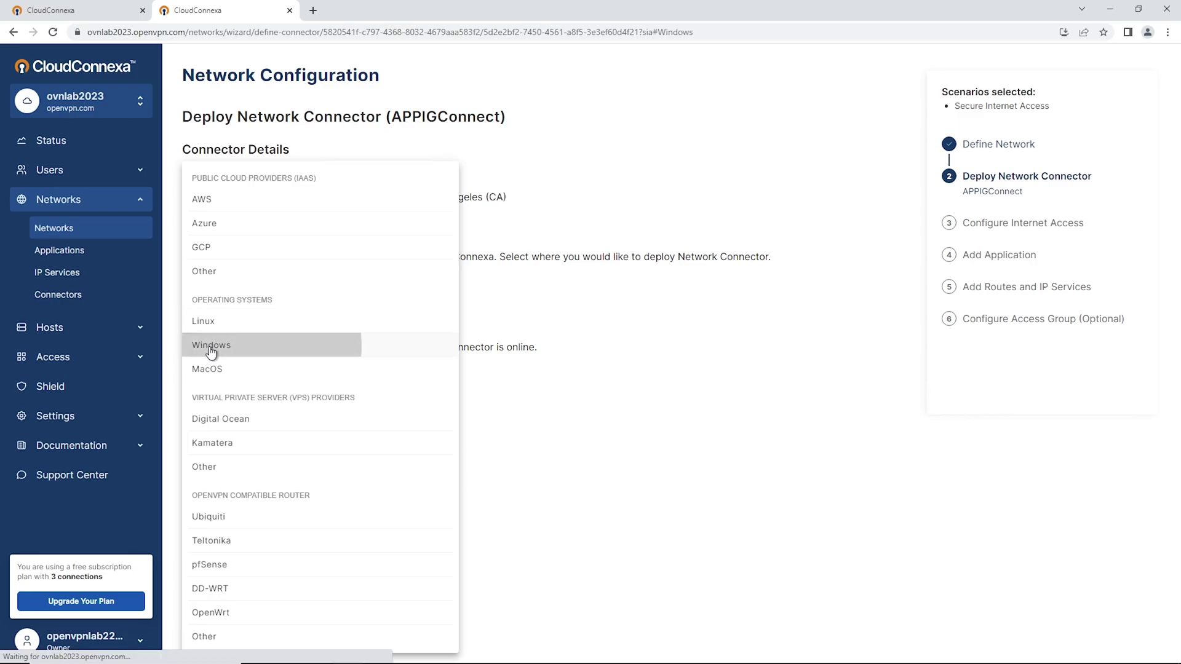
pyautogui.click(253, 411)
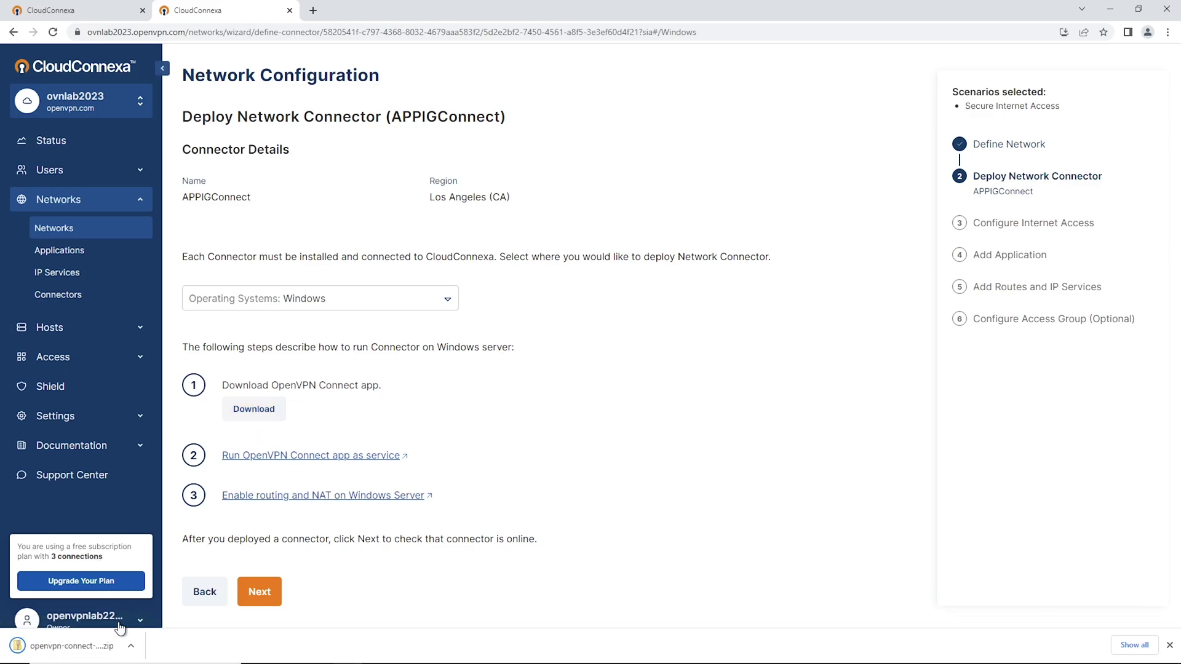
# Extract the downloaded OpenVPN Connect archive, open bundled.ovpn from it and close the folder windows.
pyautogui.click(78, 647)
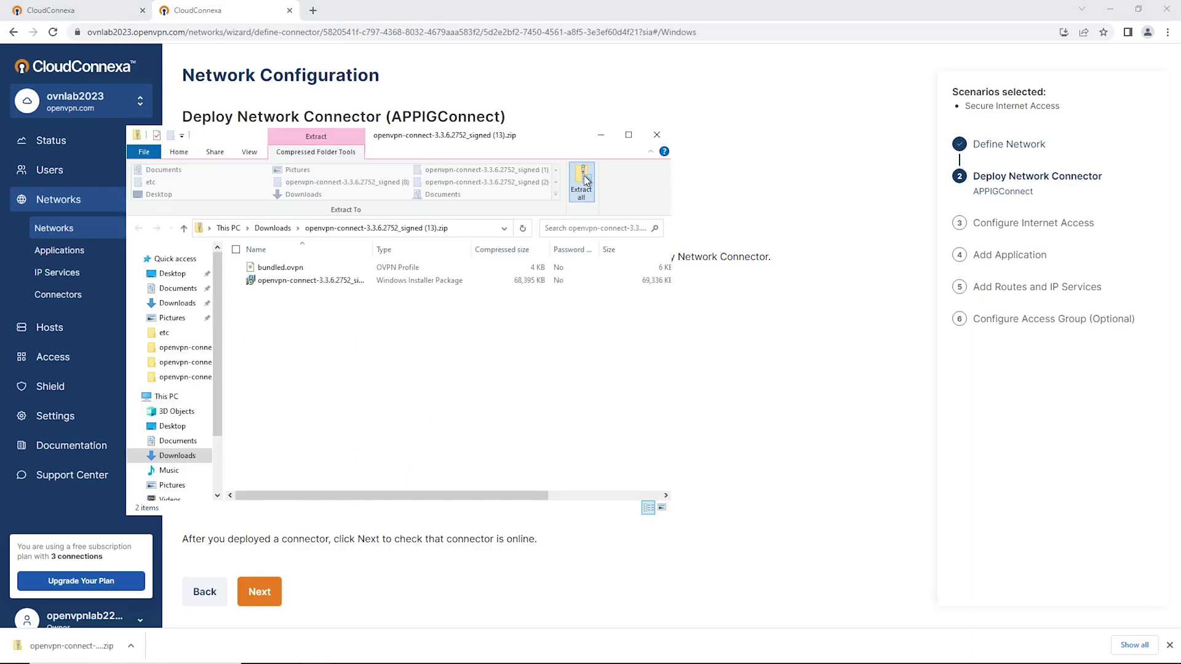
pyautogui.click(581, 181)
pyautogui.click(698, 458)
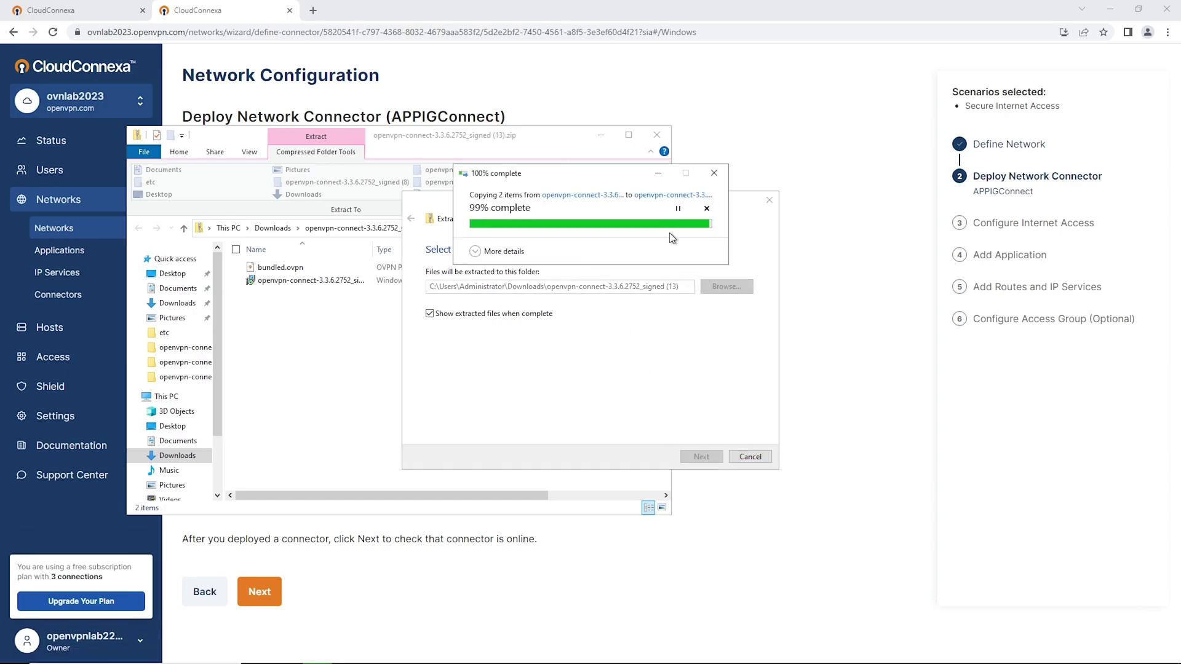
pyautogui.doubleClick(296, 282)
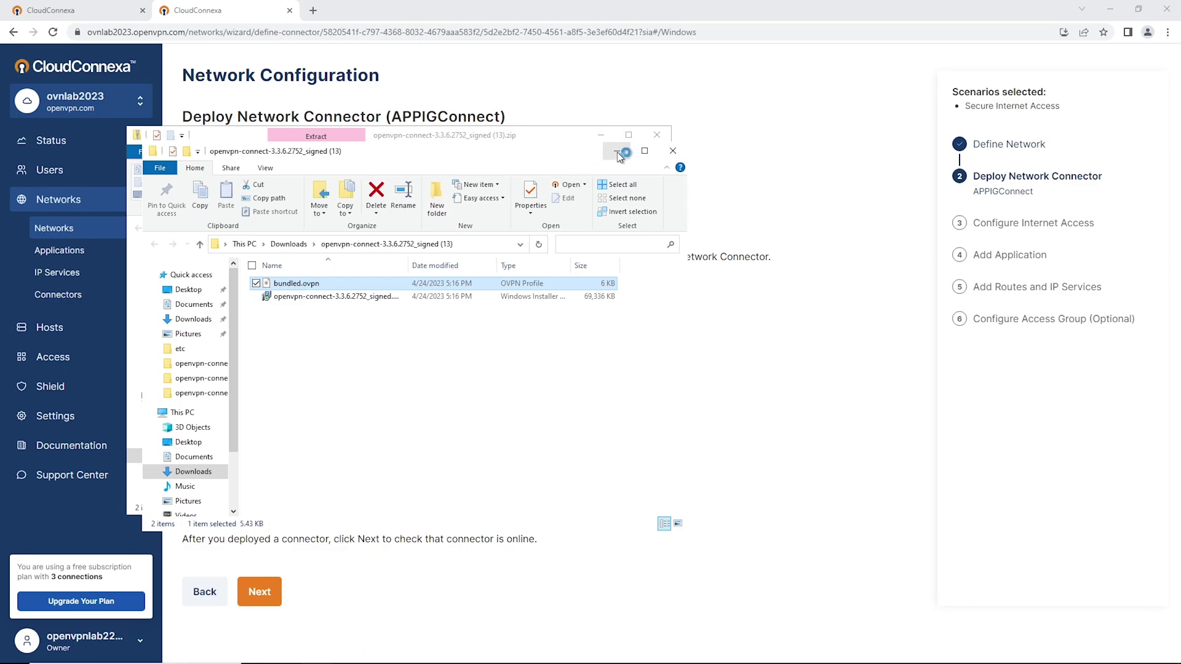
pyautogui.click(674, 151)
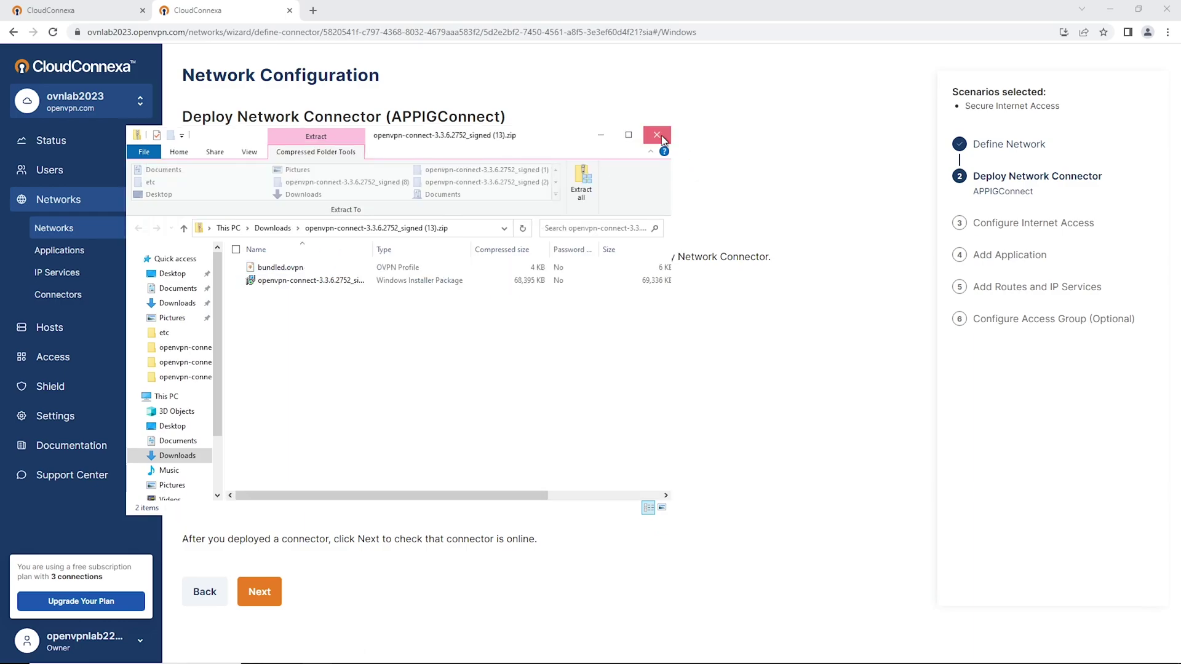
pyautogui.click(658, 135)
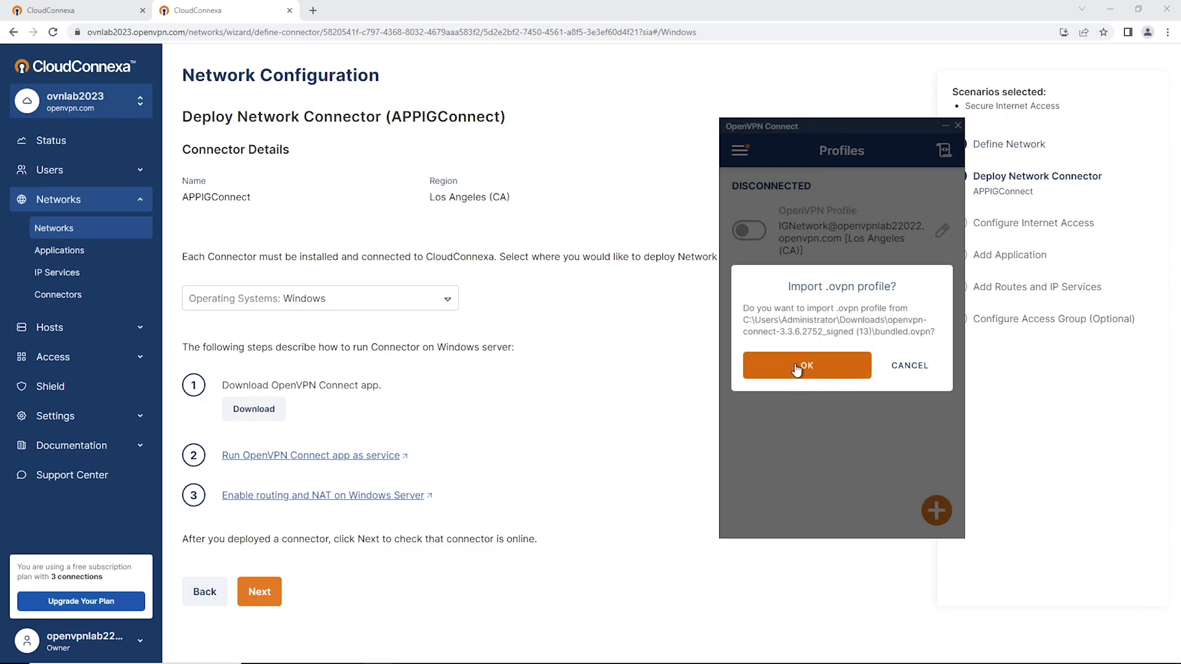
# Import the bundled.ovpn profile into OpenVPN Connect and connect the APPIG Los Angeles (CA) profile.
pyautogui.click(797, 366)
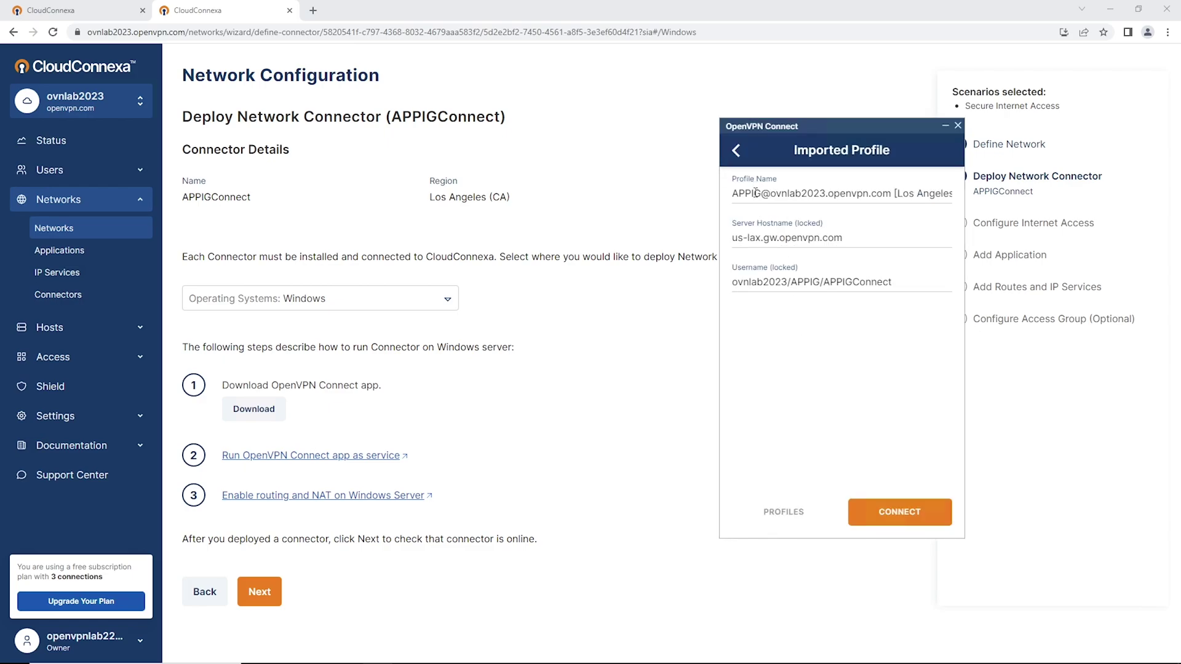
pyautogui.doubleClick(753, 193)
pyautogui.click(884, 511)
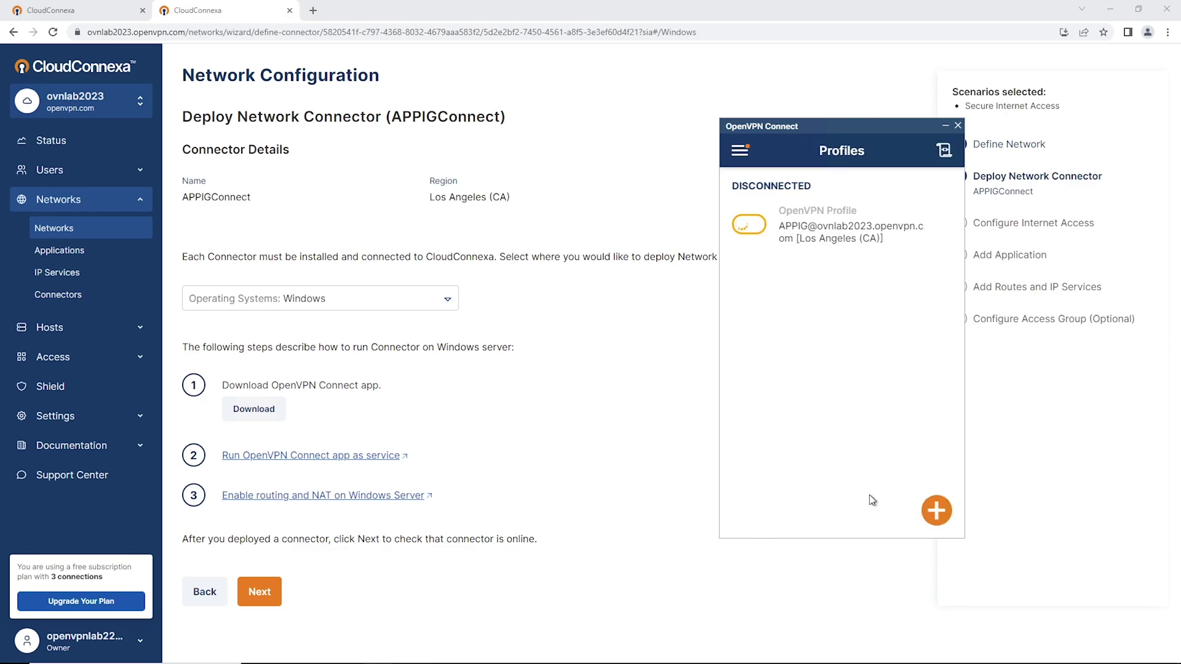
# Check the APPIGConnect deployment and limit the network's internet routing to Selected Applications and IP Services.
pyautogui.click(259, 591)
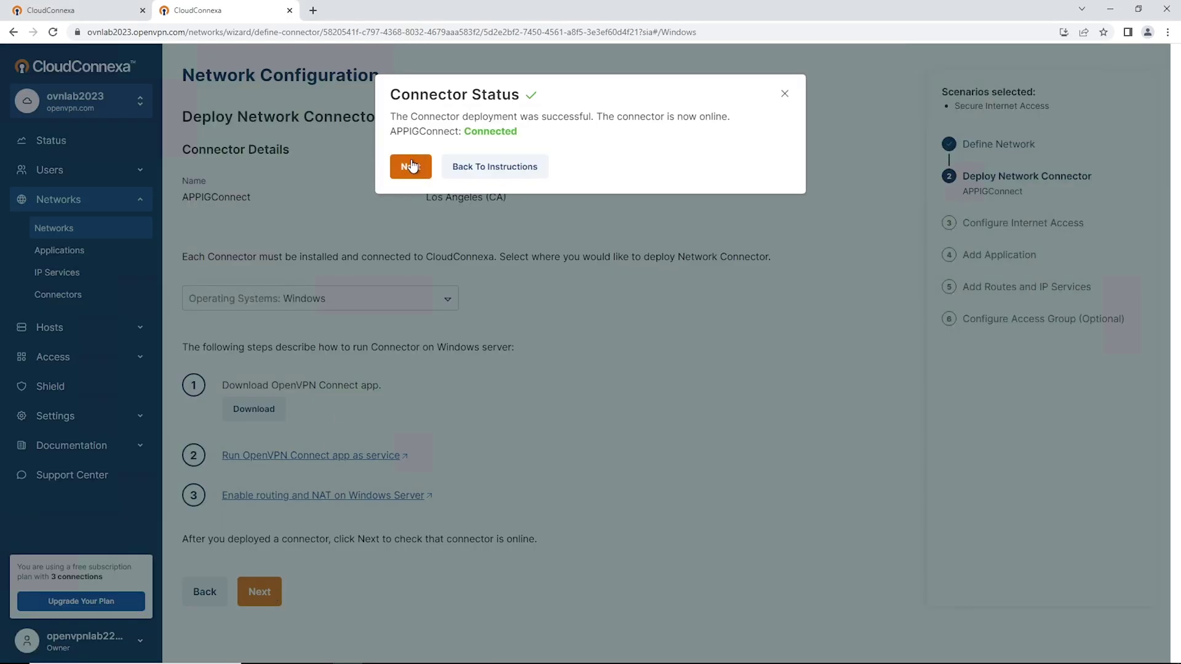
pyautogui.click(411, 166)
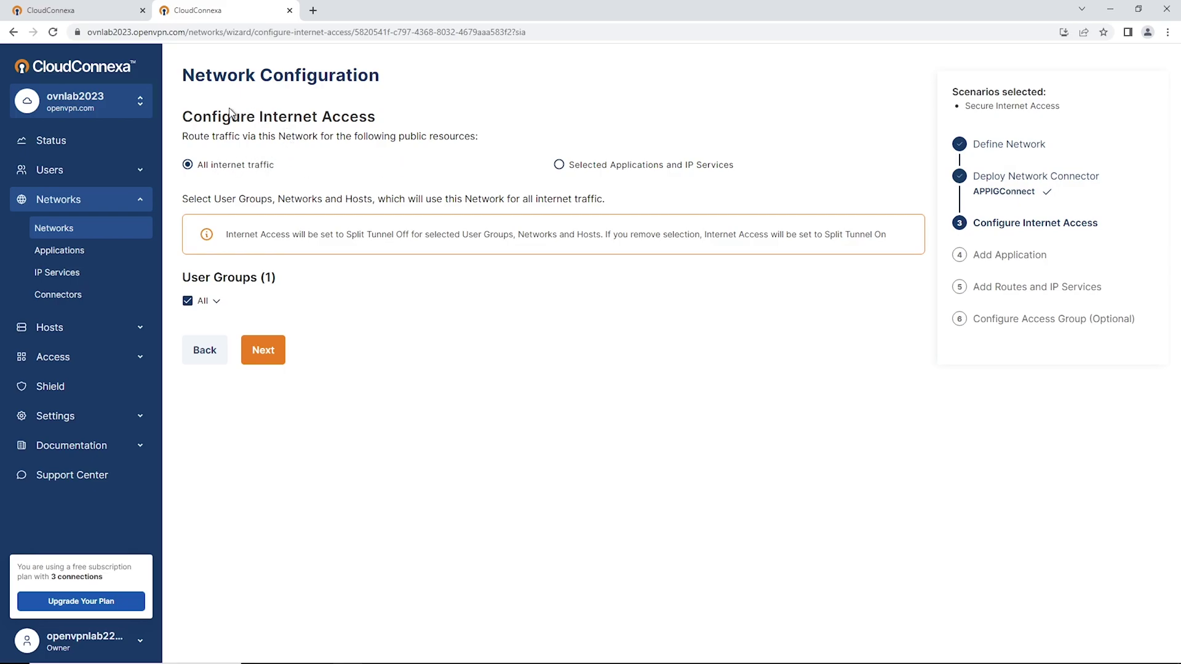
pyautogui.click(560, 166)
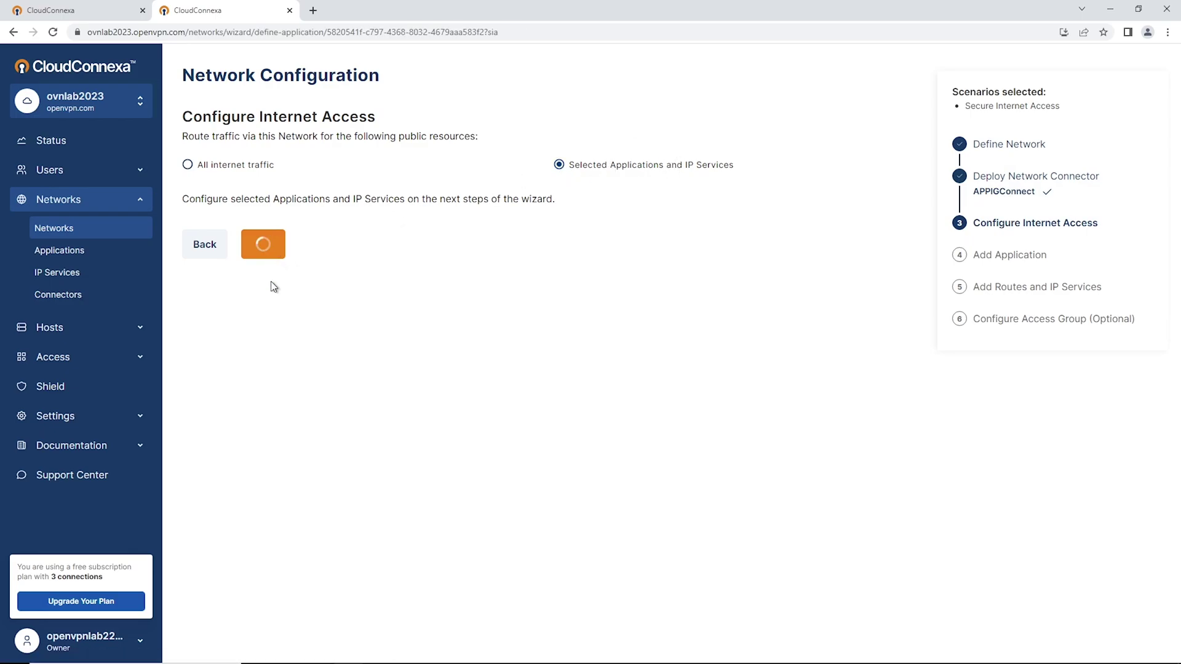
# Enter an application named whatismyip with the domain whatismyipaddress.com.
pyautogui.click(229, 346)
pyautogui.write('Whatism')
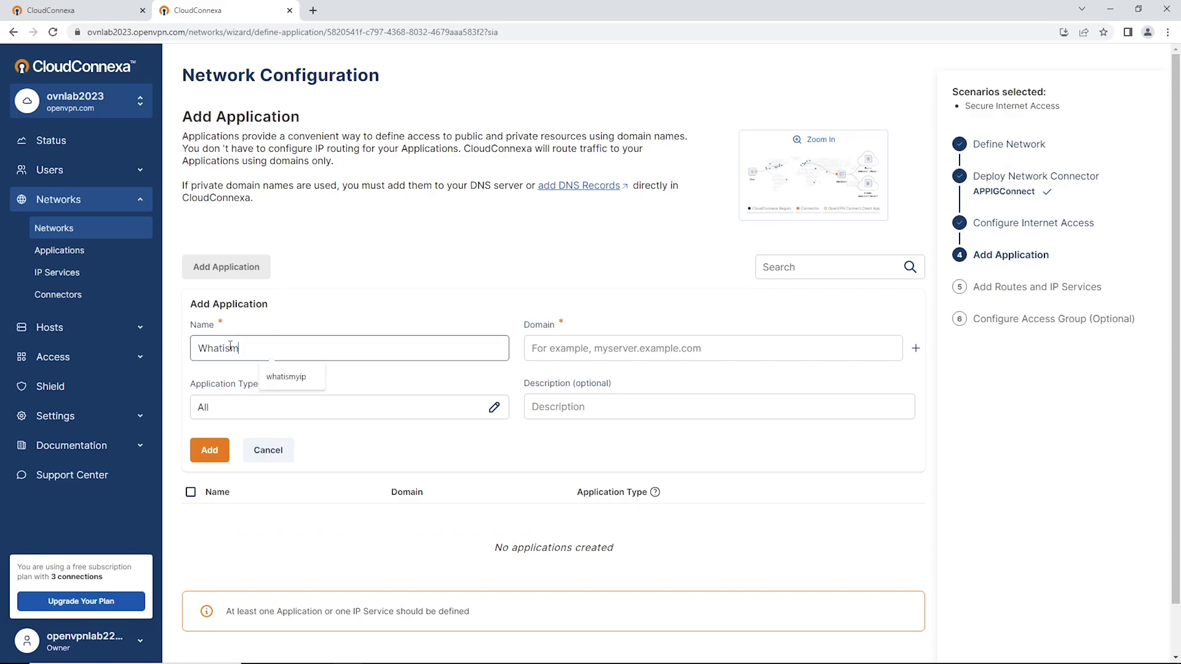
pyautogui.click(304, 385)
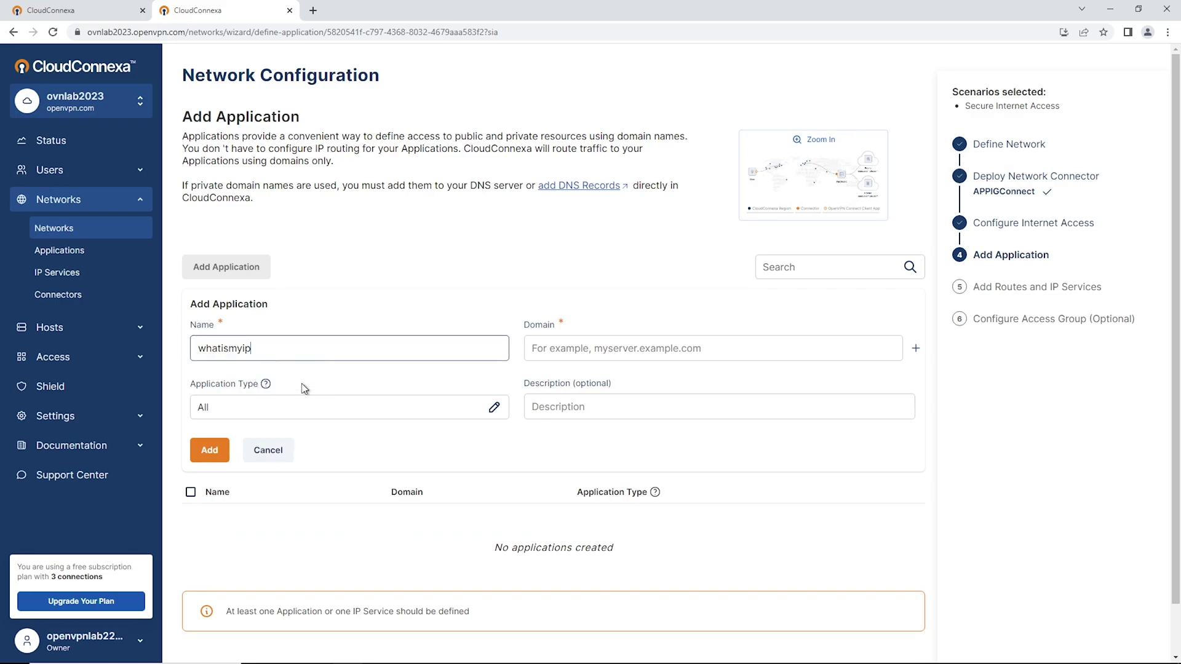
pyautogui.click(575, 344)
pyautogui.click(639, 400)
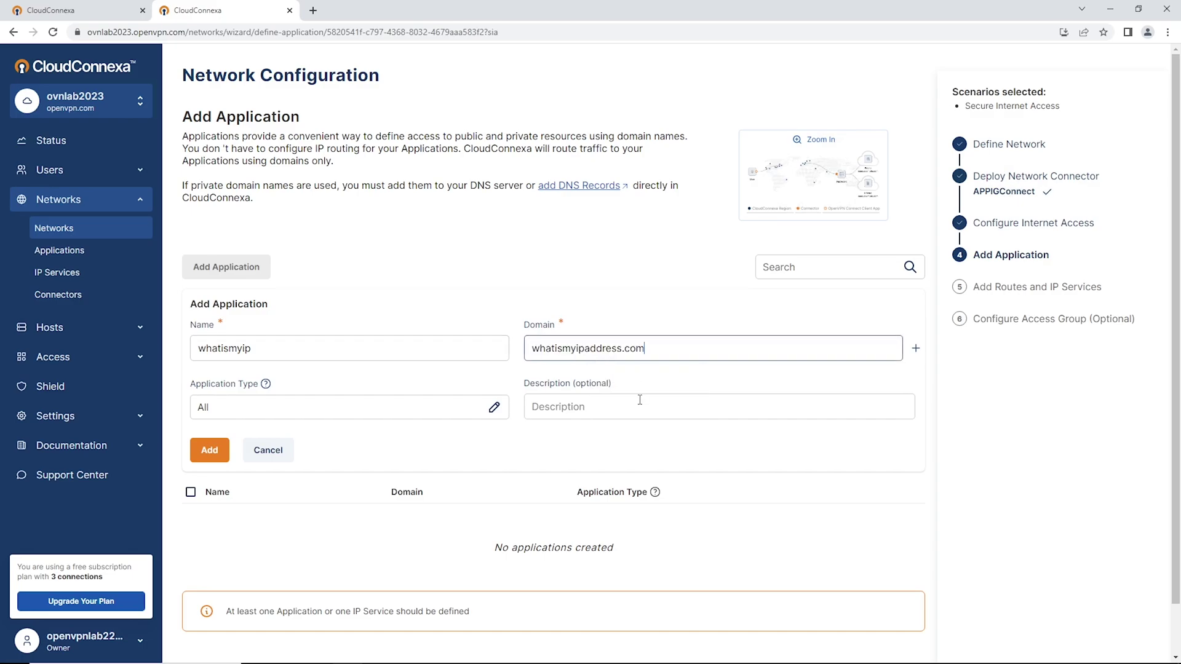
# Restrict the whatismyip application to the custom protocols HTTP and HTTPS and add it to the network.
pyautogui.click(495, 408)
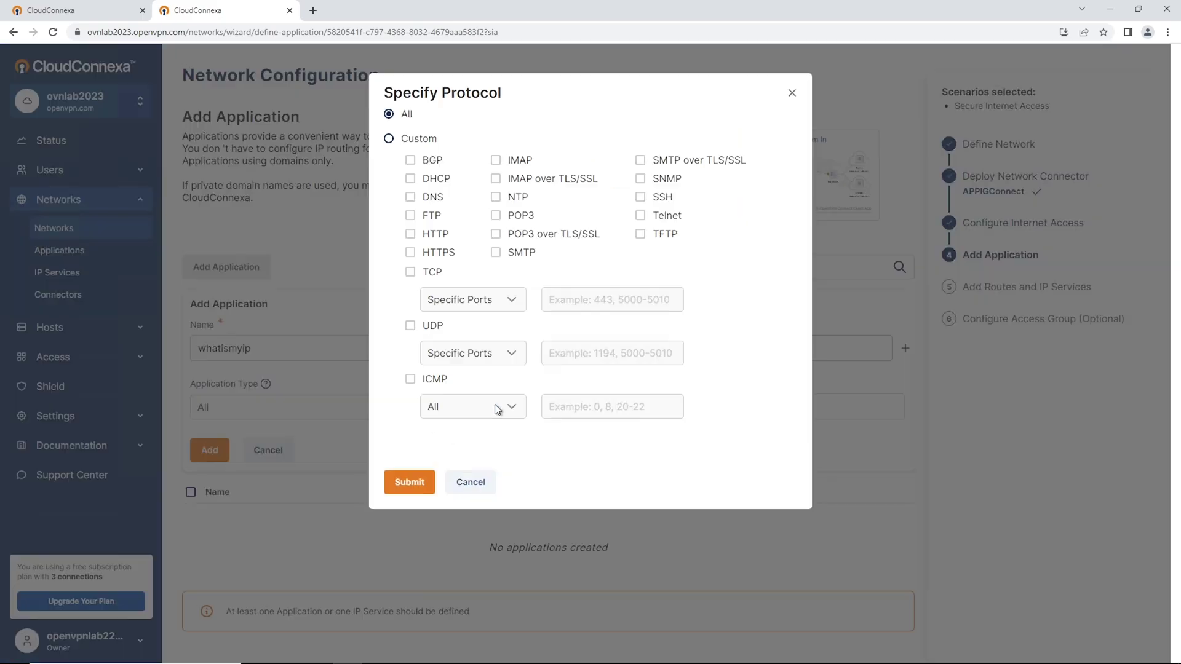
pyautogui.click(388, 139)
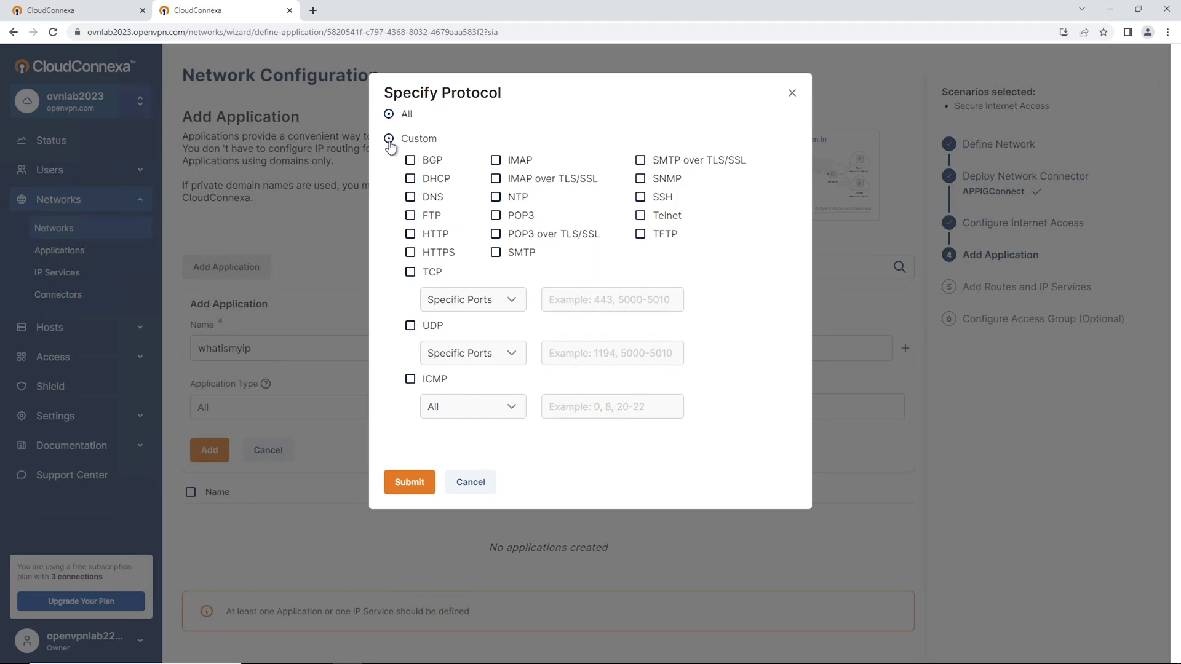
pyautogui.click(410, 234)
pyautogui.click(410, 252)
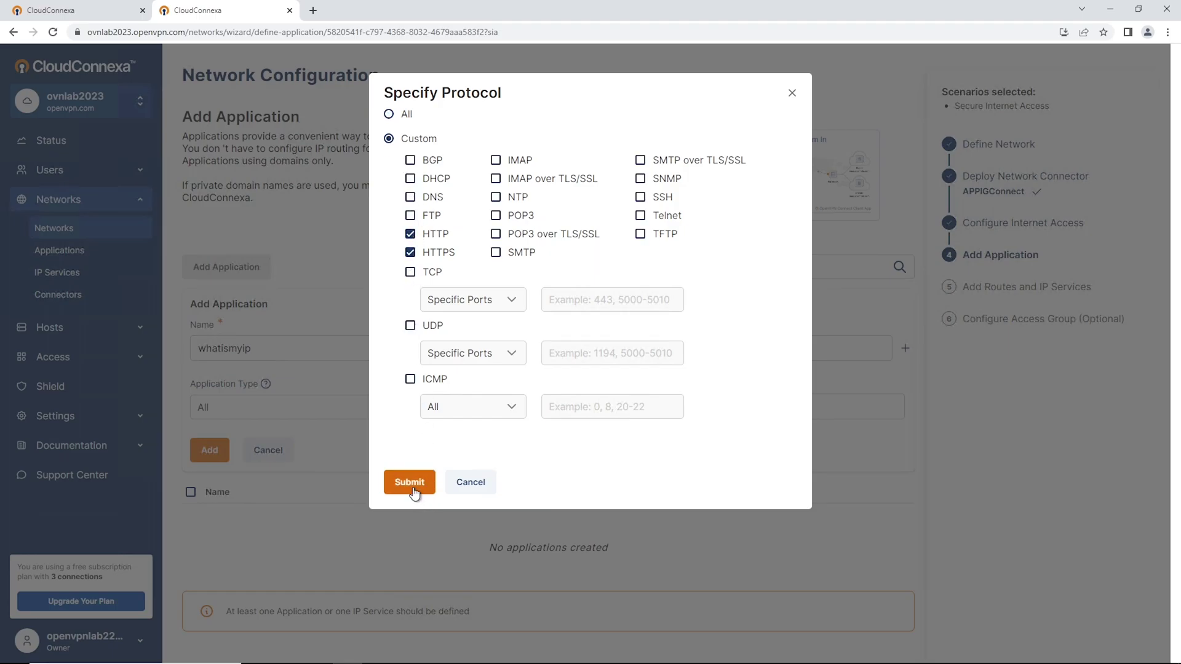
pyautogui.click(410, 483)
pyautogui.click(216, 449)
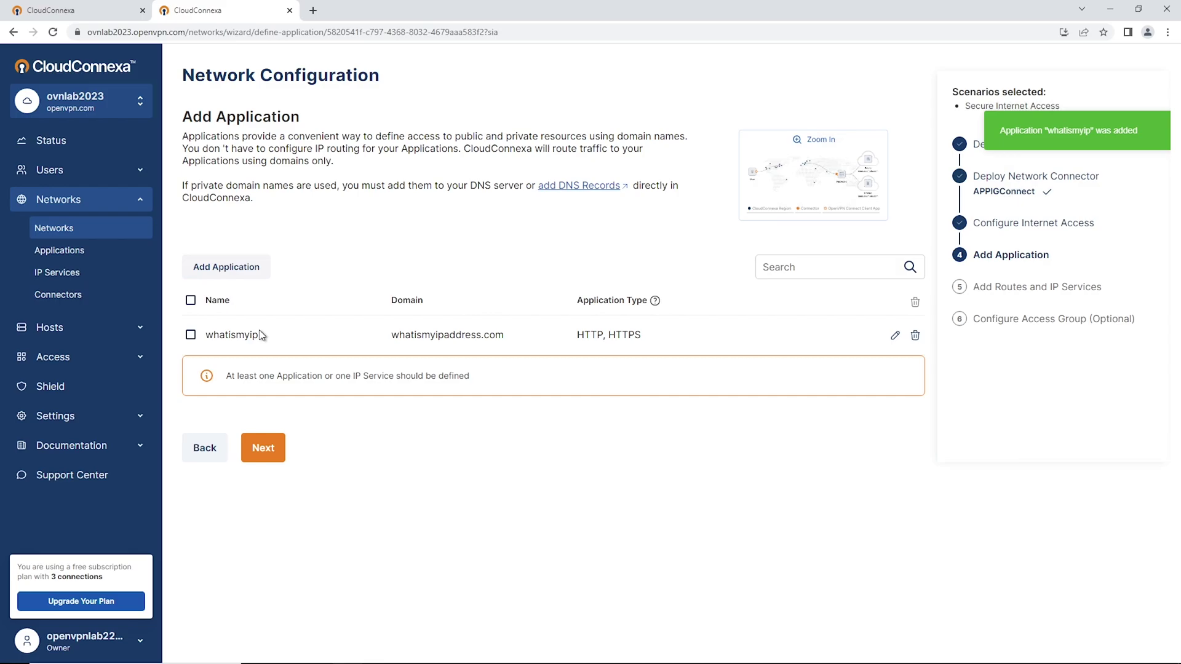
# Continue past the application list and skip adding routes and IP services.
pyautogui.click(264, 450)
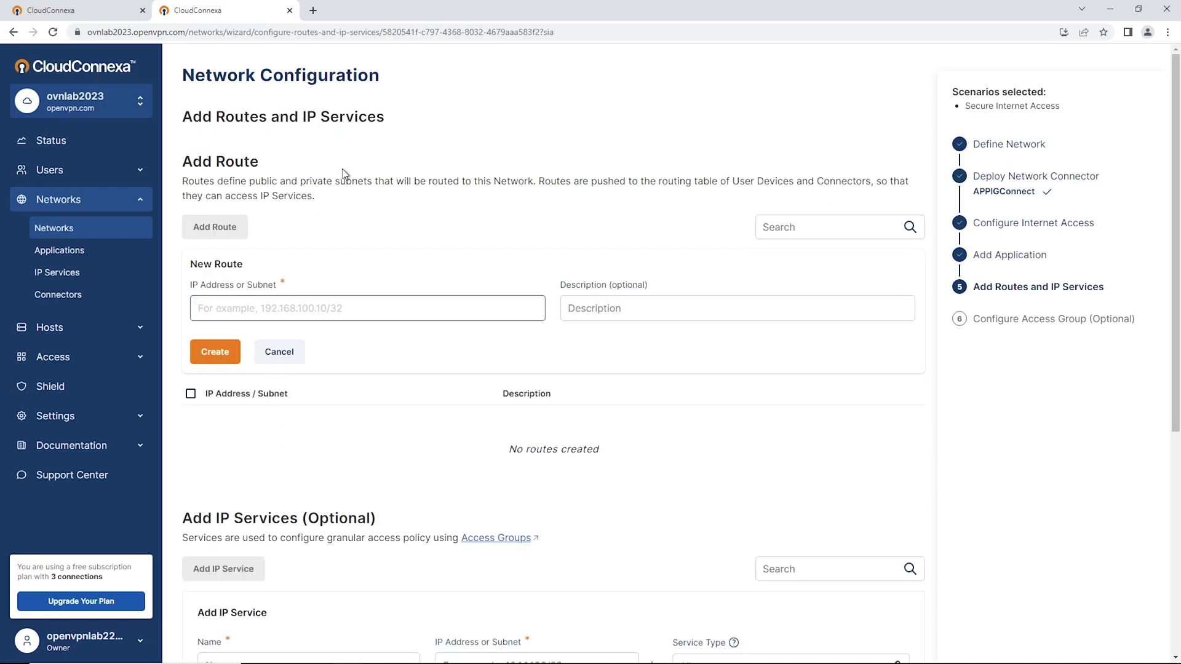
pyautogui.scroll(-5, 357, 424)
pyautogui.scroll(-1, 268, 514)
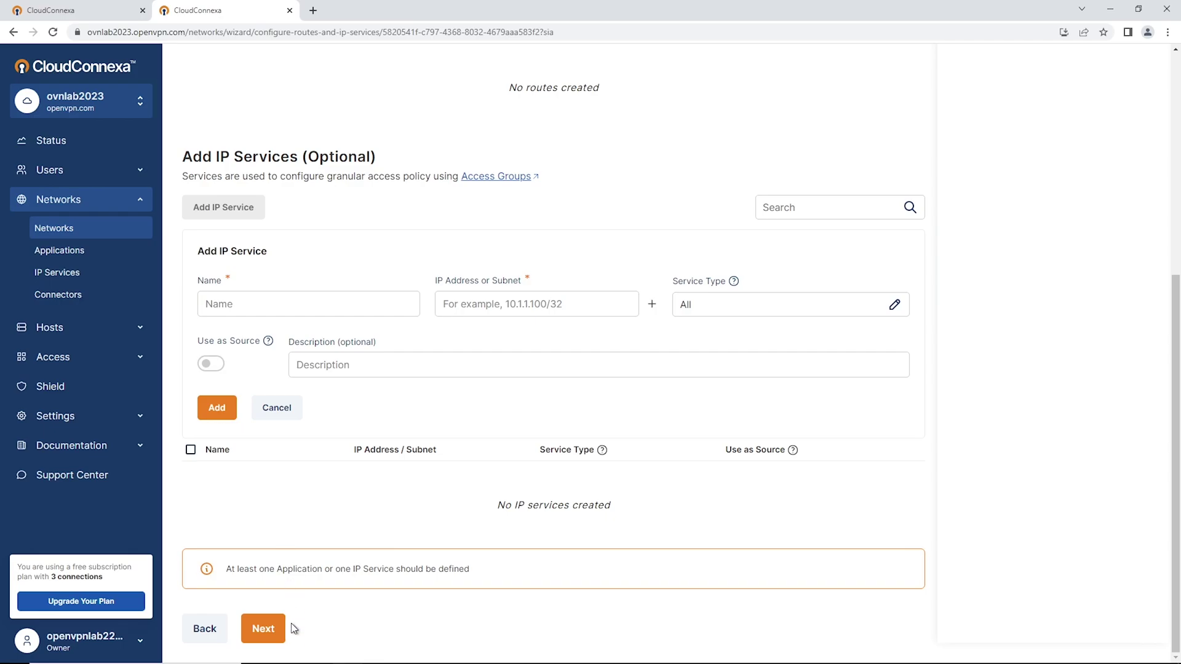
pyautogui.click(263, 629)
# Create an access group named APPIG Goup giving the Home_user group access to the AppIG network.
pyautogui.click(226, 238)
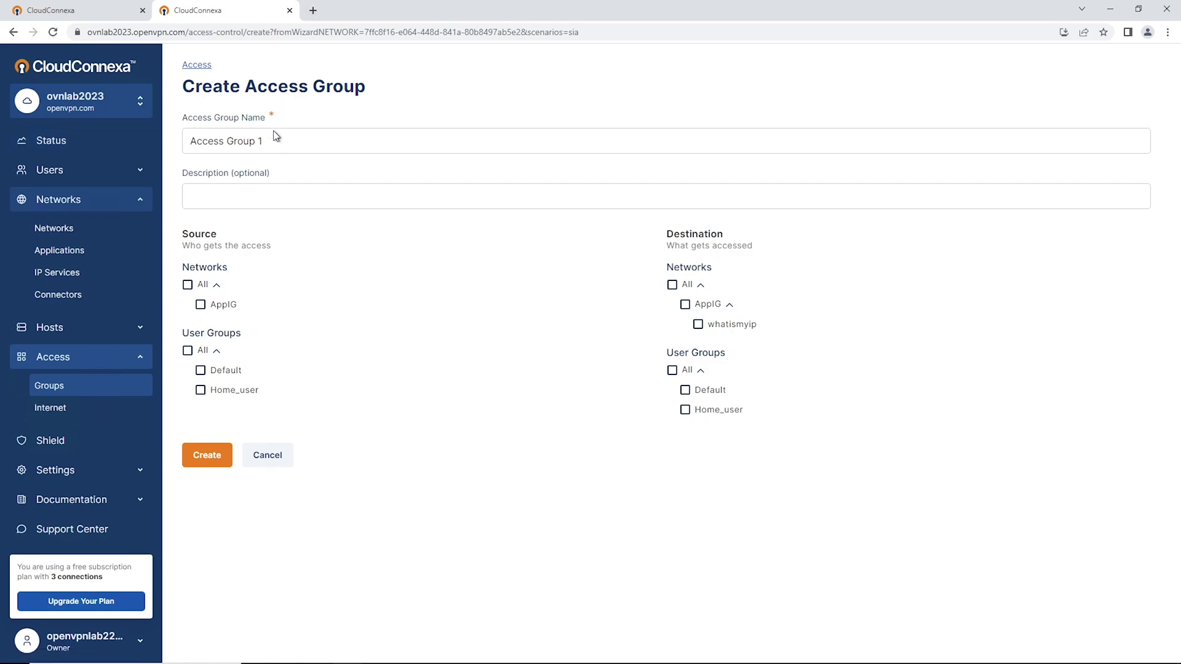
pyautogui.click(274, 132)
pyautogui.hotkey('ctrl', 'a')
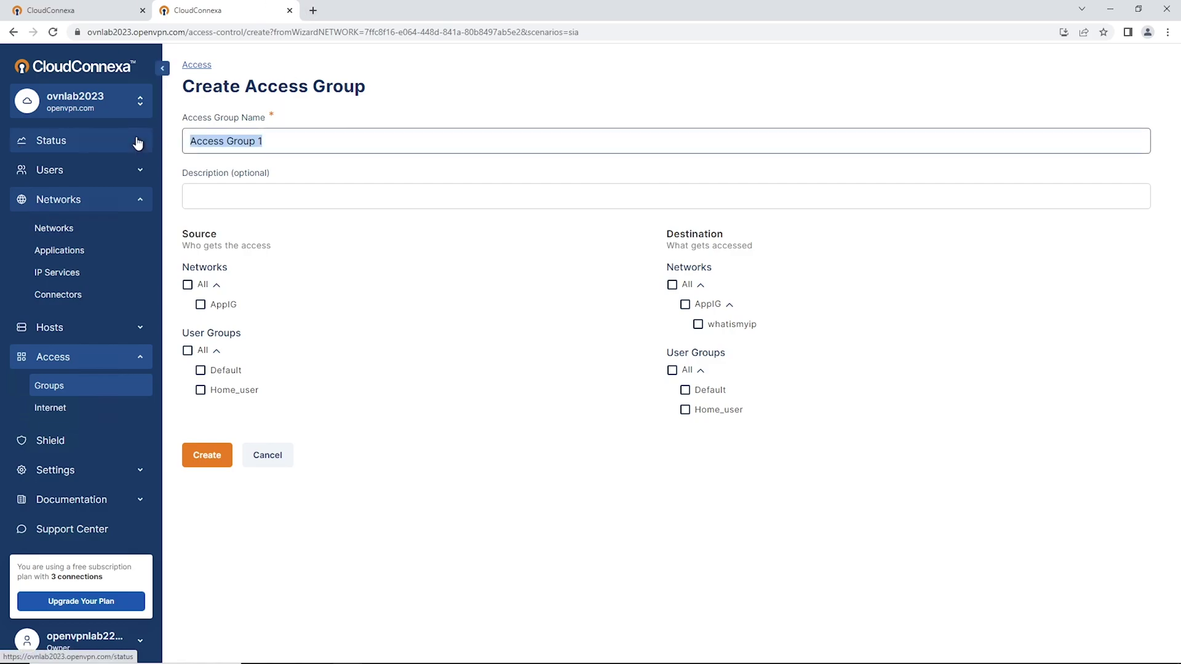
pyautogui.write('APPIGG')
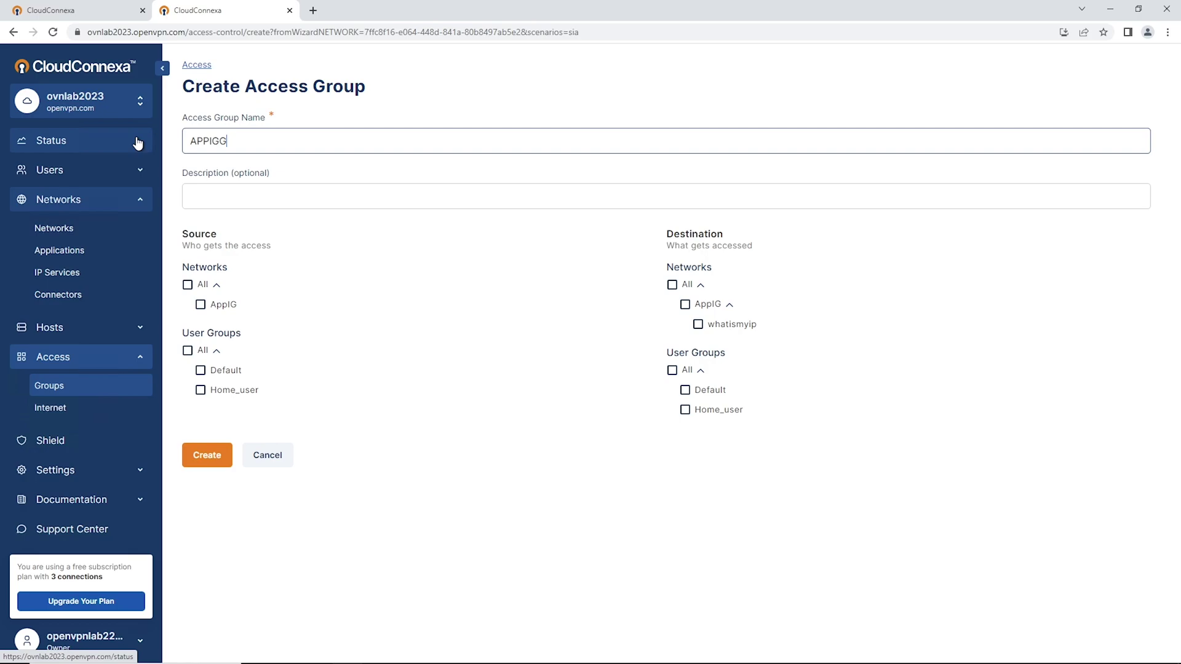
pyautogui.press('BackSpace')
pyautogui.write('Goup')
pyautogui.click(200, 391)
pyautogui.click(685, 304)
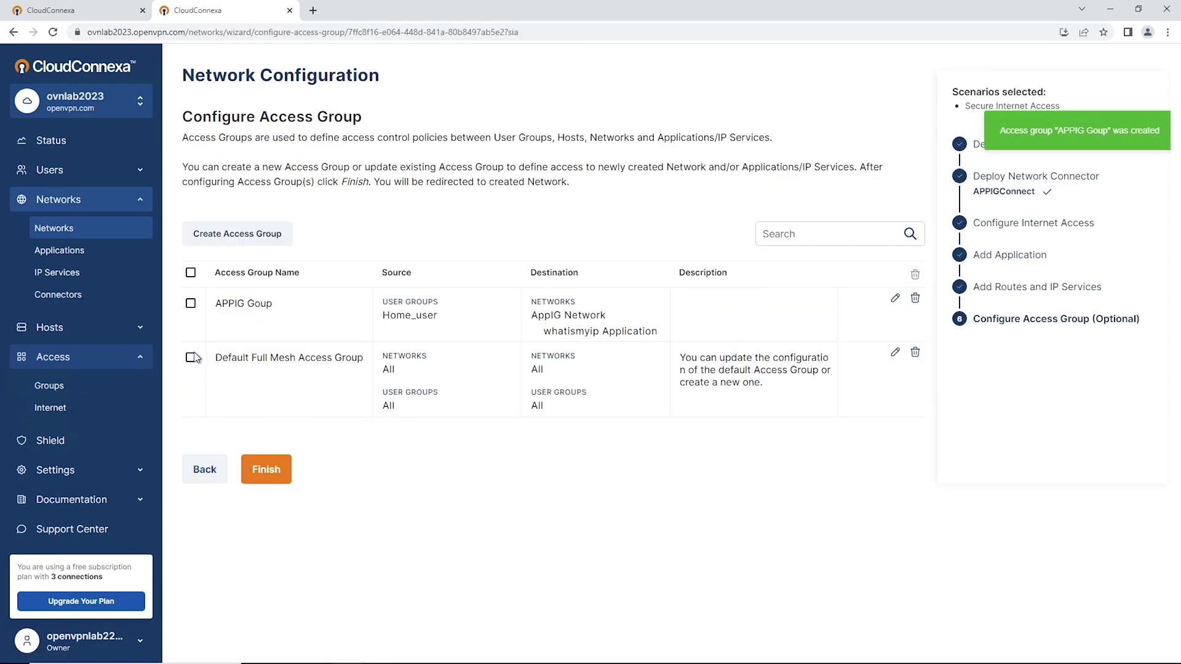
# Remove the Default Full Mesh Access Group and finish the network configuration wizard.
pyautogui.click(914, 353)
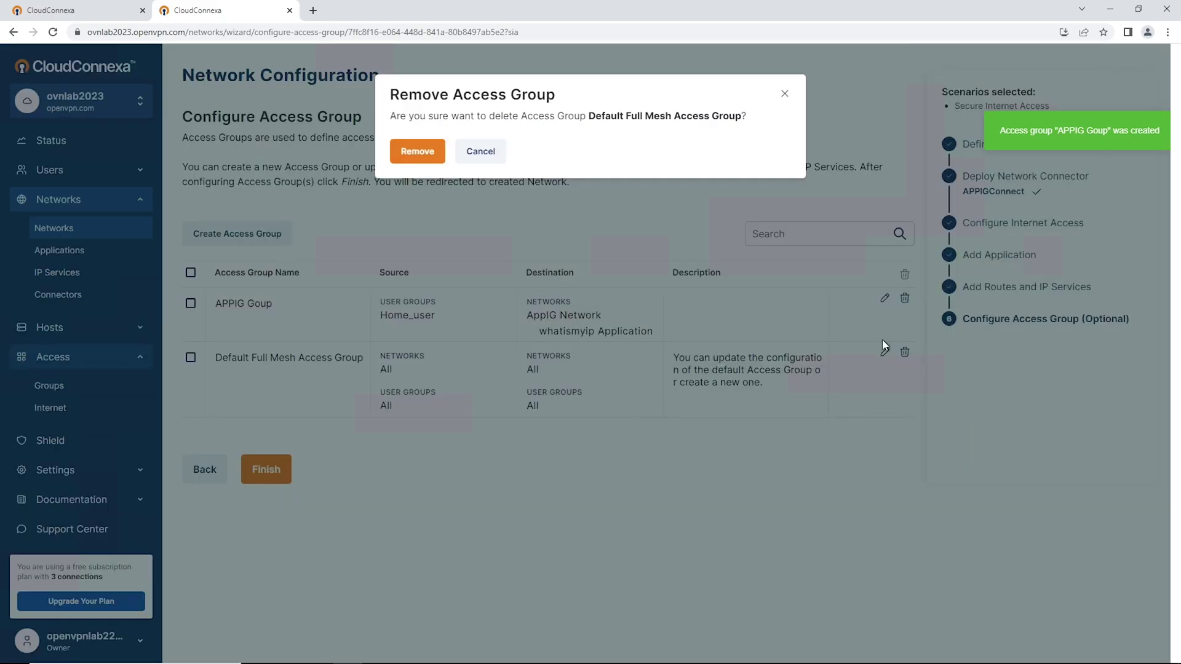
pyautogui.click(412, 149)
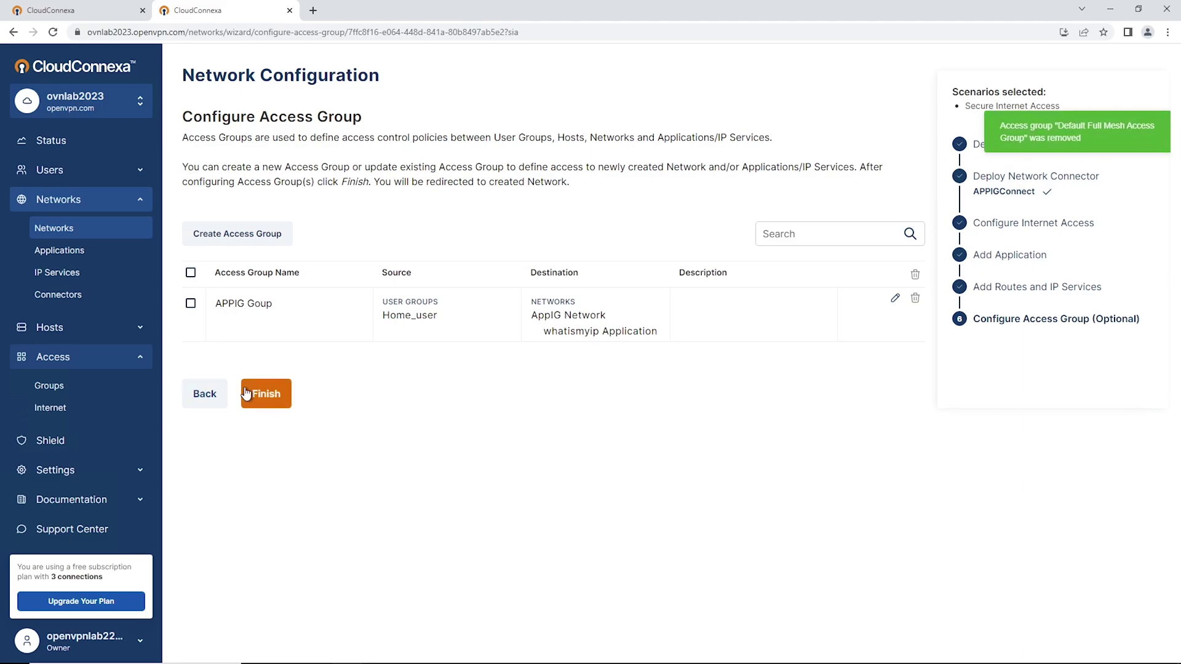
pyautogui.click(267, 394)
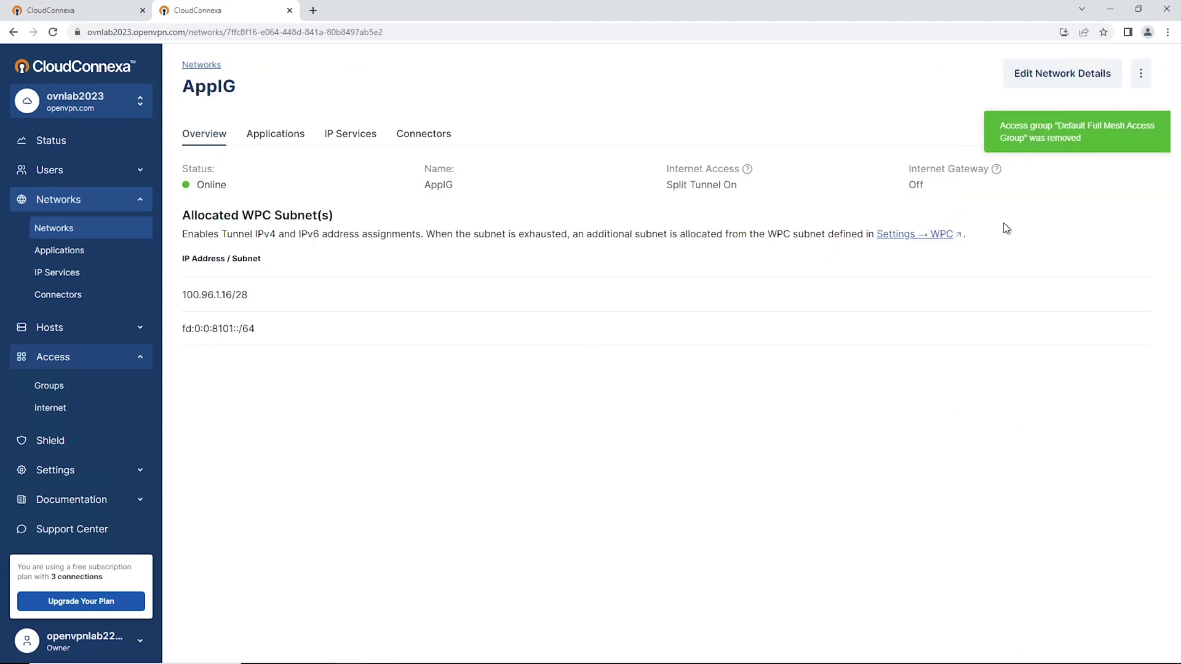
# Review the networks list and the users list with their group assignments.
pyautogui.click(49, 228)
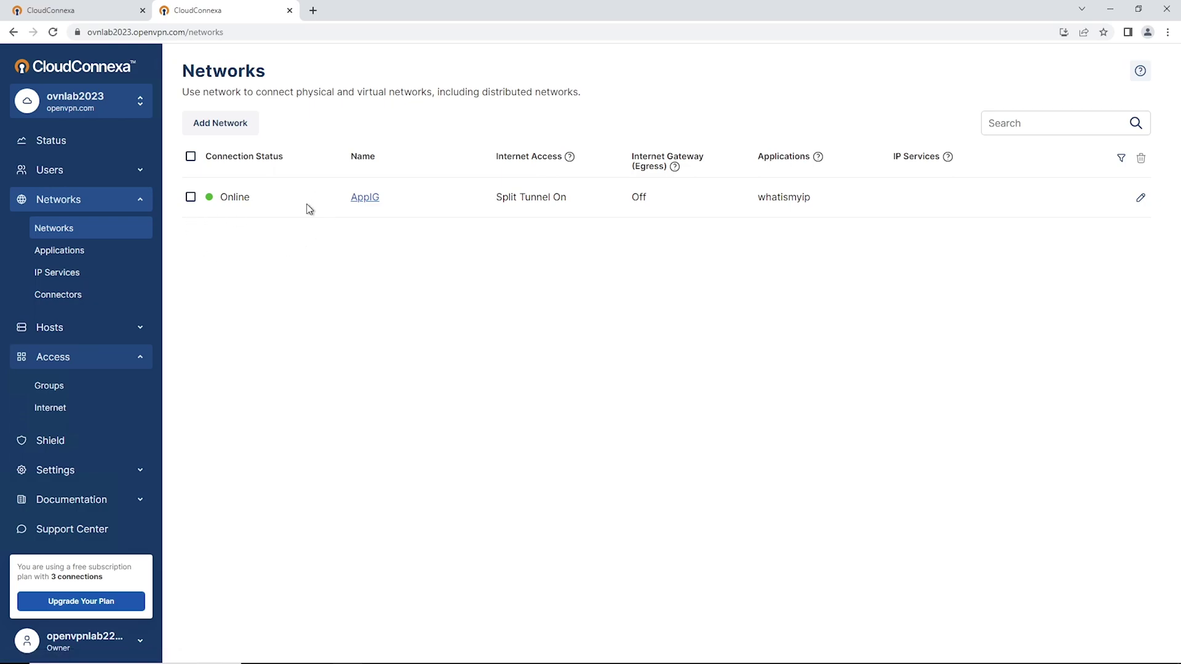
pyautogui.click(50, 170)
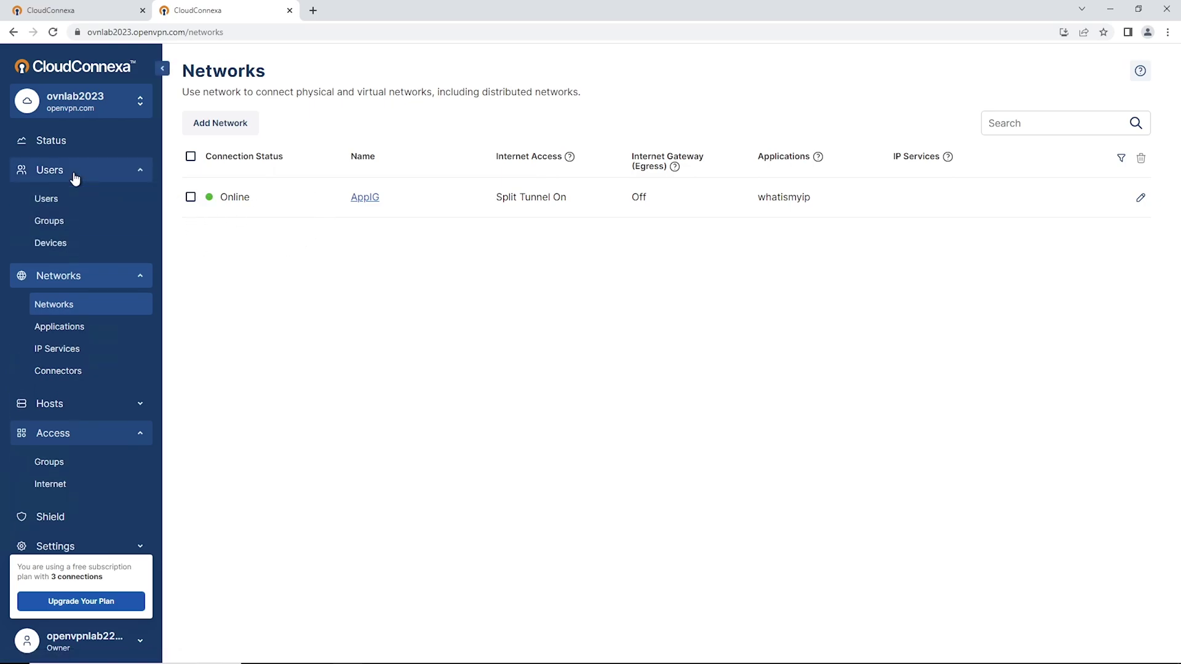
pyautogui.click(52, 205)
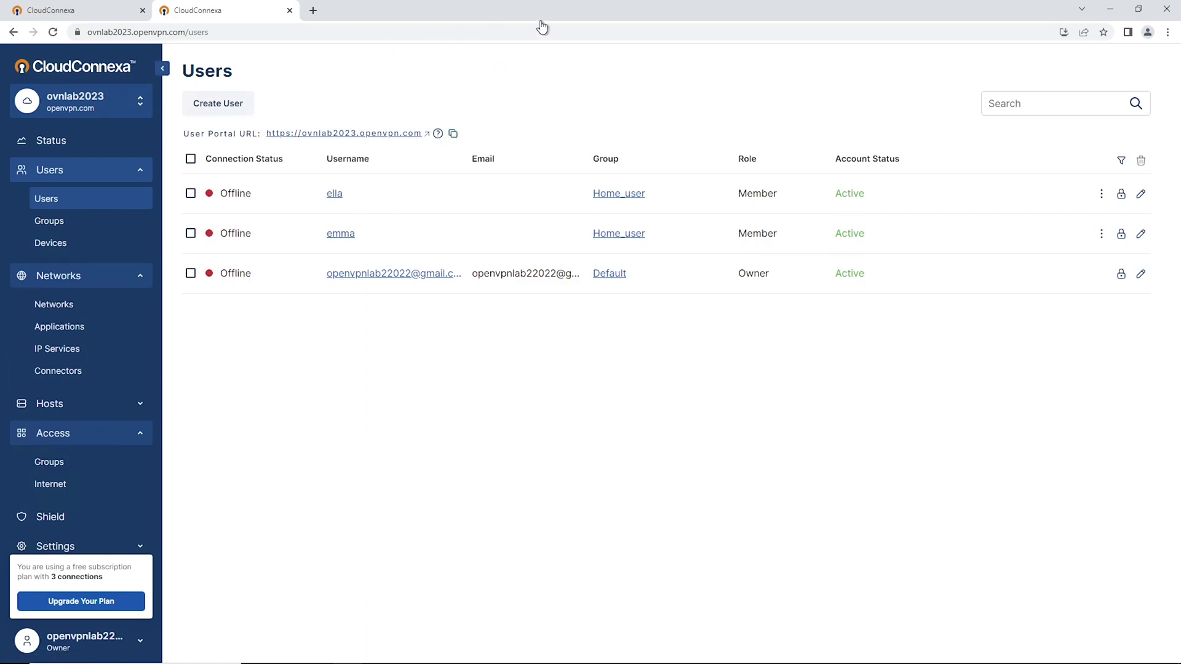
# Switch from the remote desktop to the local Chrome browser and search Google for what is my ip.
pyautogui.moveTo(707, 3)
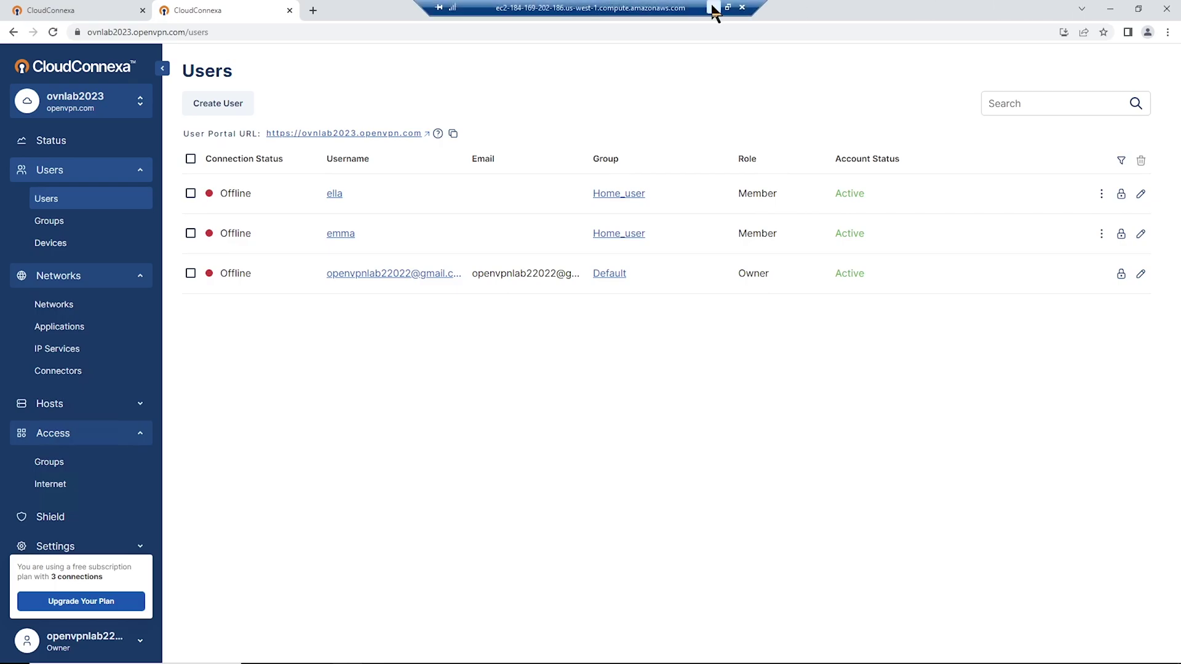
pyautogui.click(713, 8)
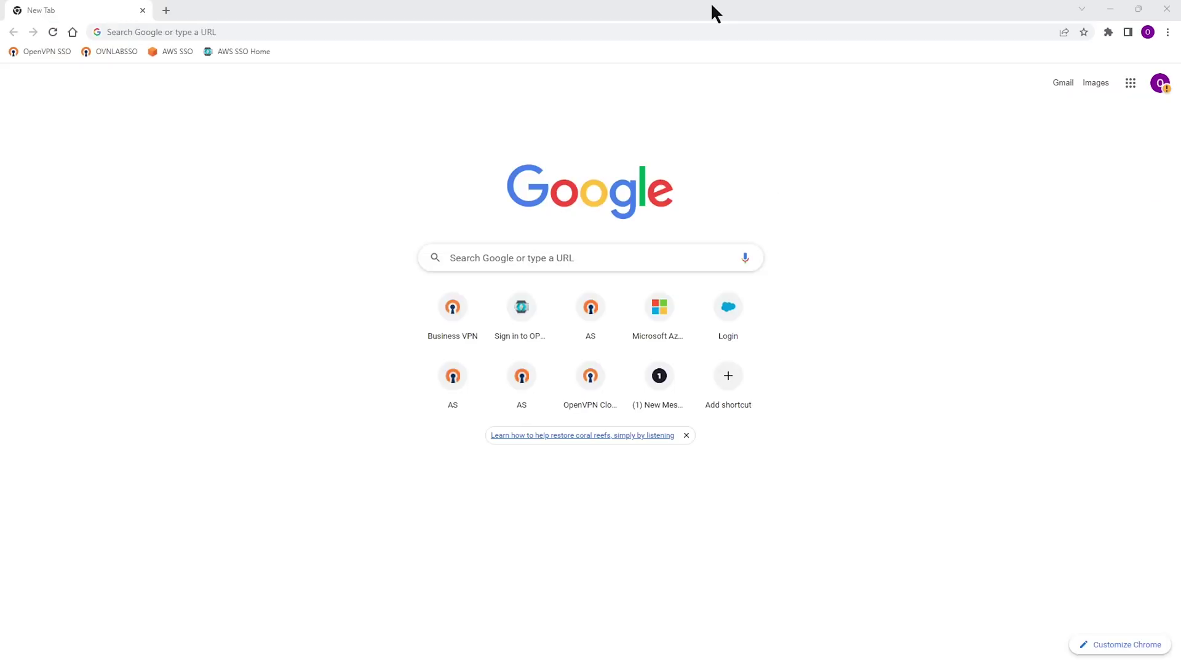
pyautogui.click(271, 33)
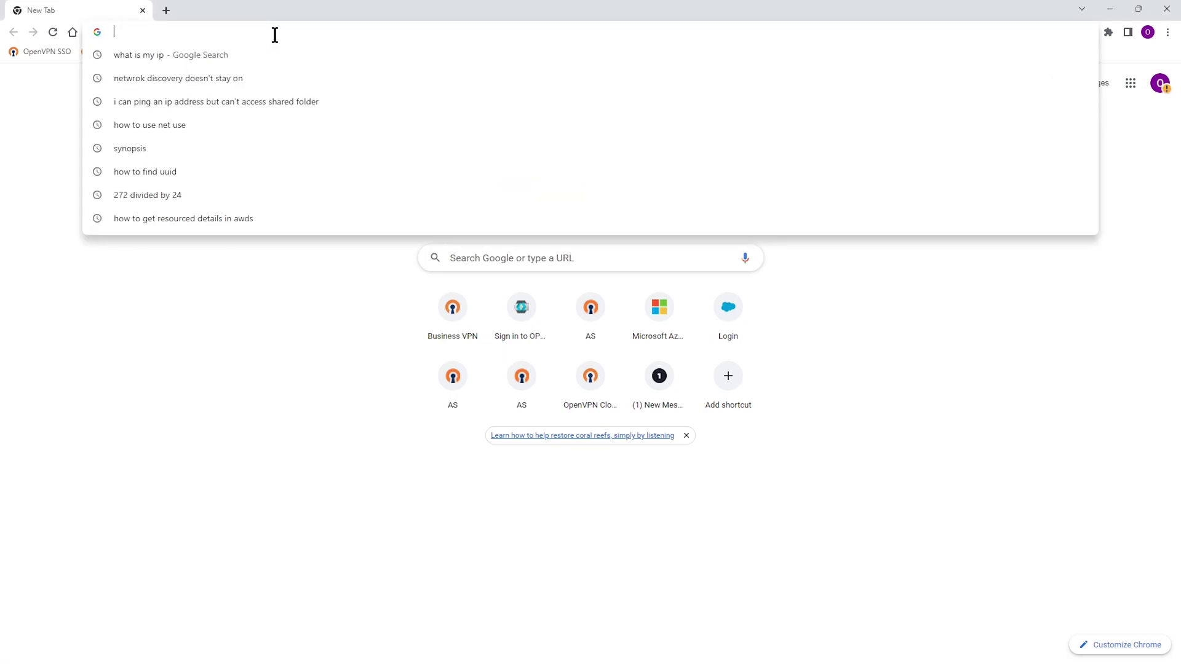
pyautogui.click(142, 53)
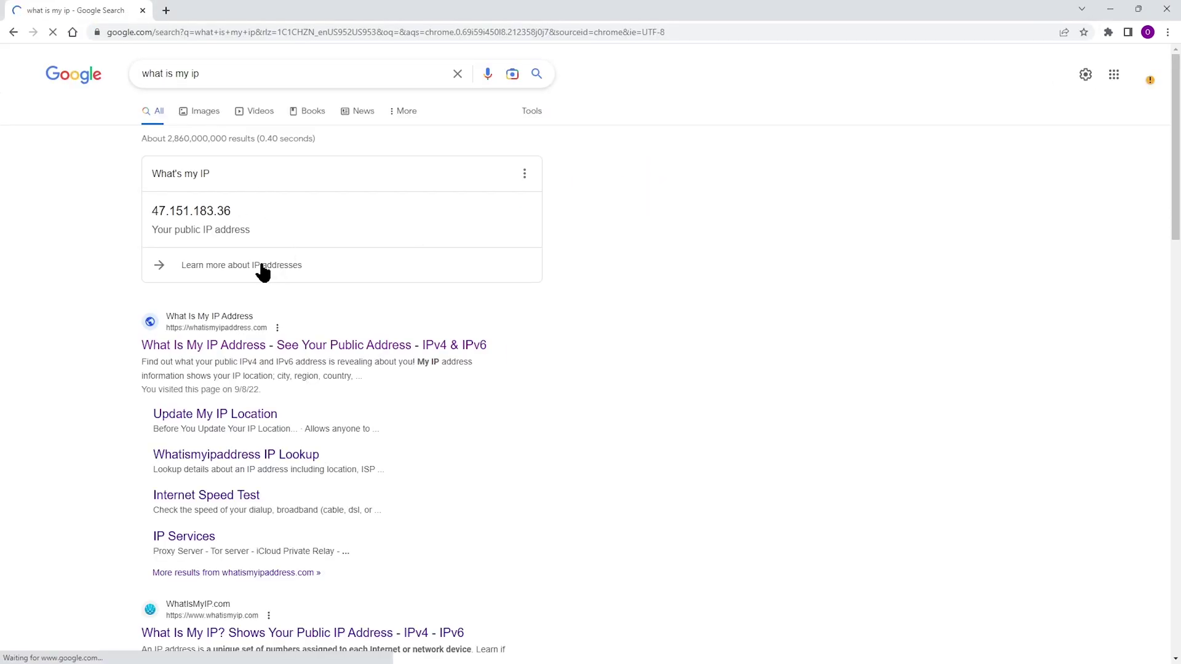
# Open whatismyipaddress.com in a second browser tab to check the public IP address.
pyautogui.click(165, 9)
pyautogui.write('whatis')
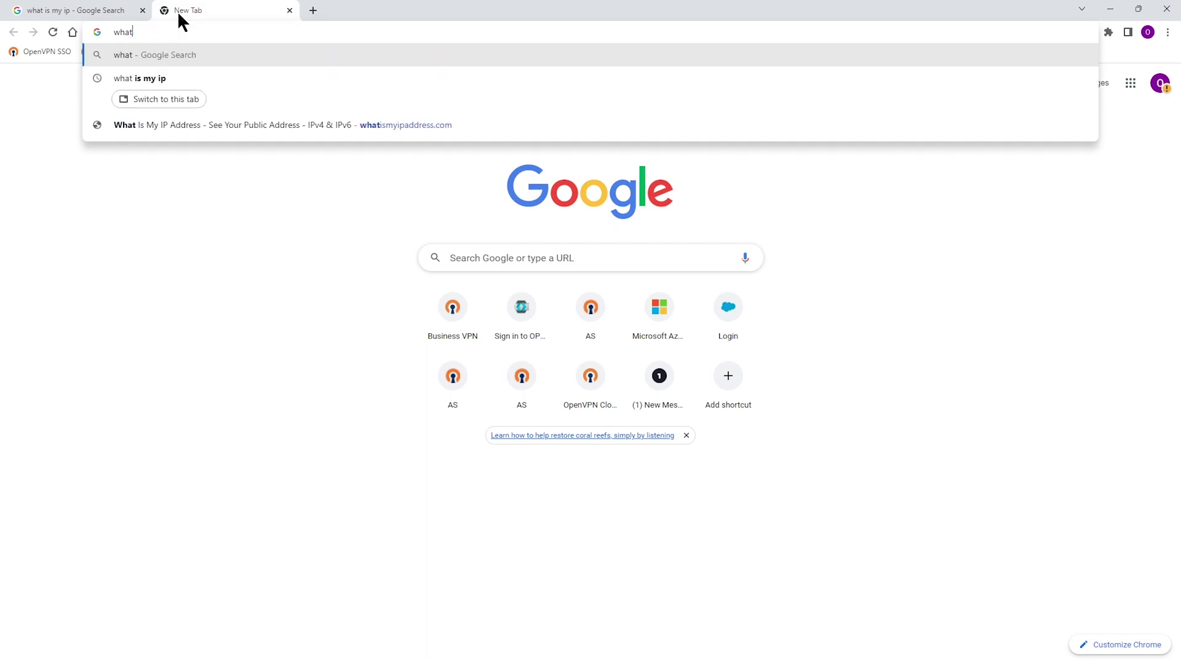
pyautogui.press('Return')
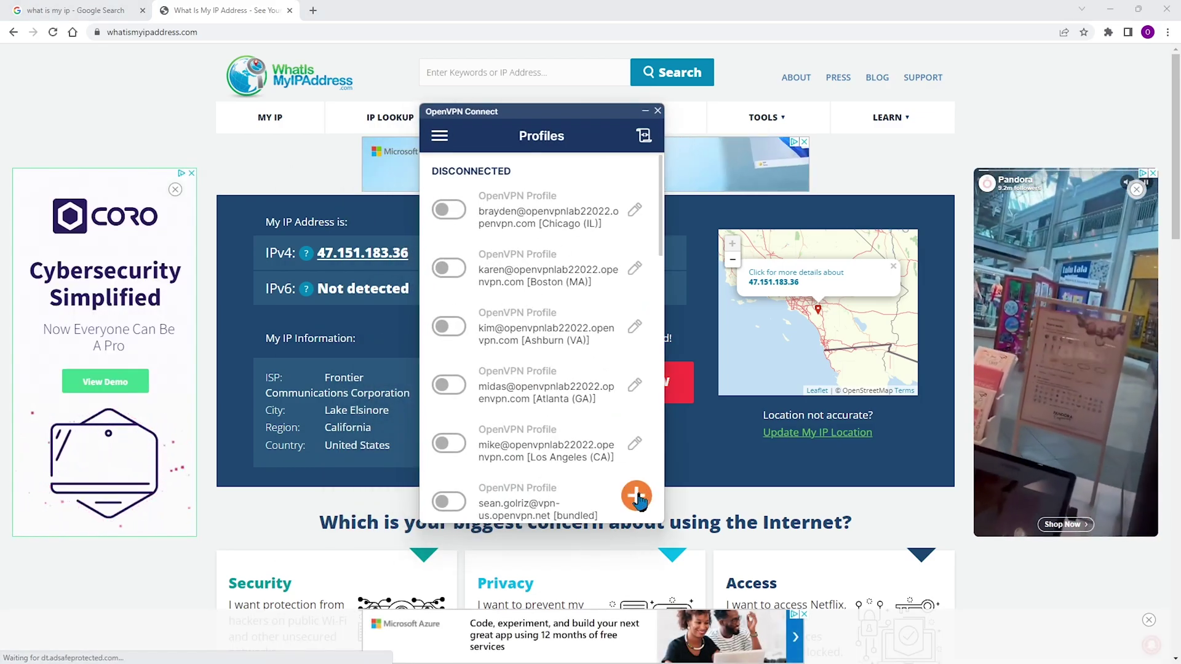
pyautogui.click(636, 496)
pyautogui.write('https://ovpnlab2023.openvpn.com')
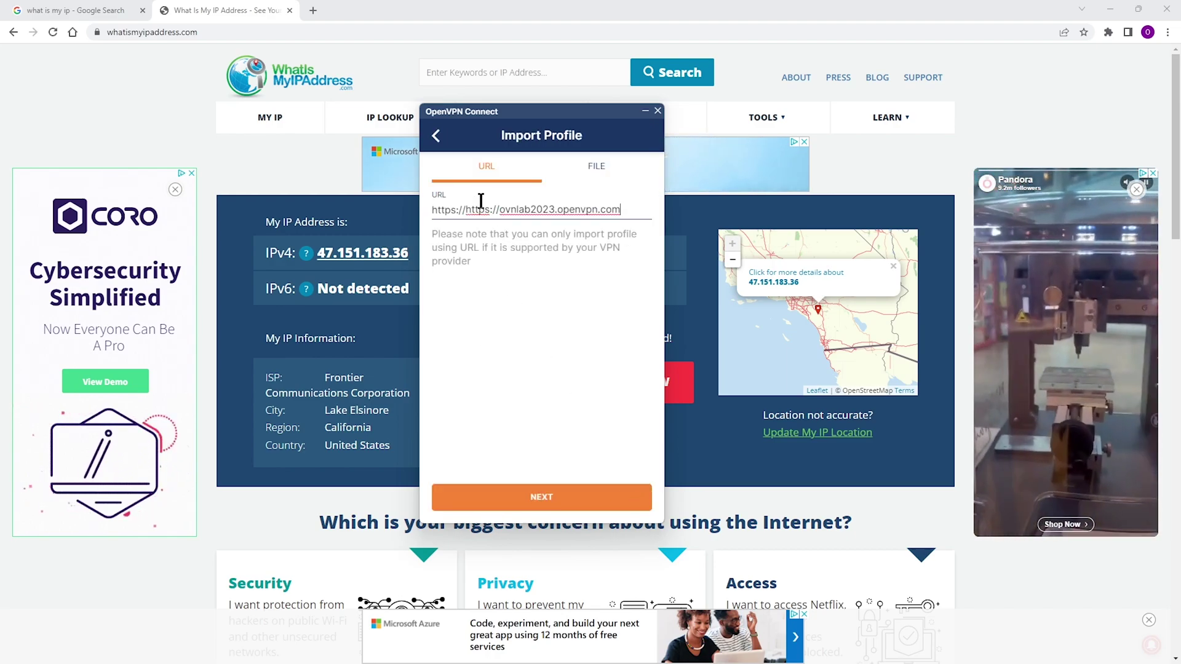
pyautogui.moveTo(500, 212); pyautogui.dragTo(466, 212)
pyautogui.press('BackSpace')
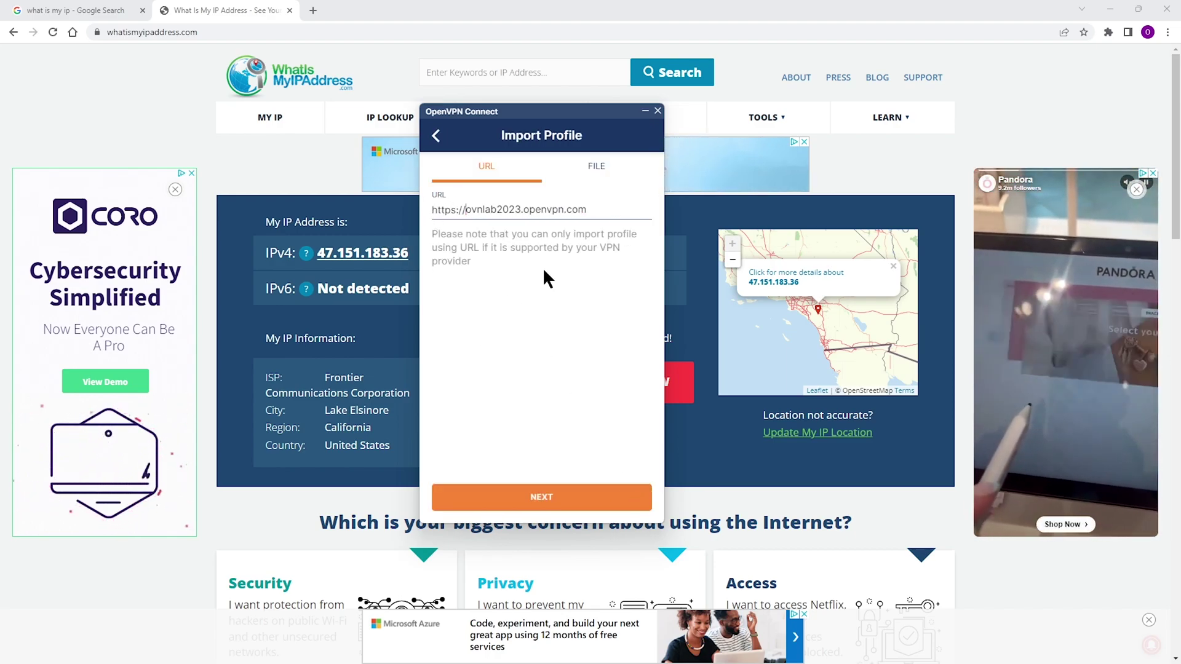
pyautogui.click(554, 492)
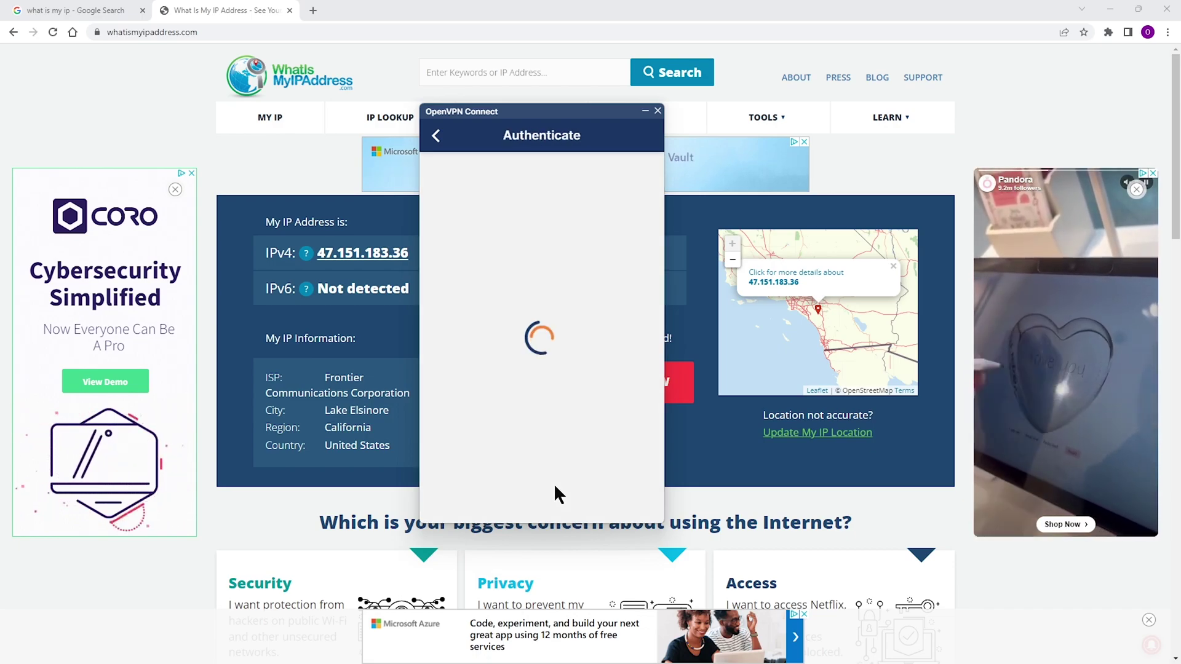
# Sign in to the ovnlab2023.openvpn.com cloud with the Home_user member's username and account password.
pyautogui.click(501, 301)
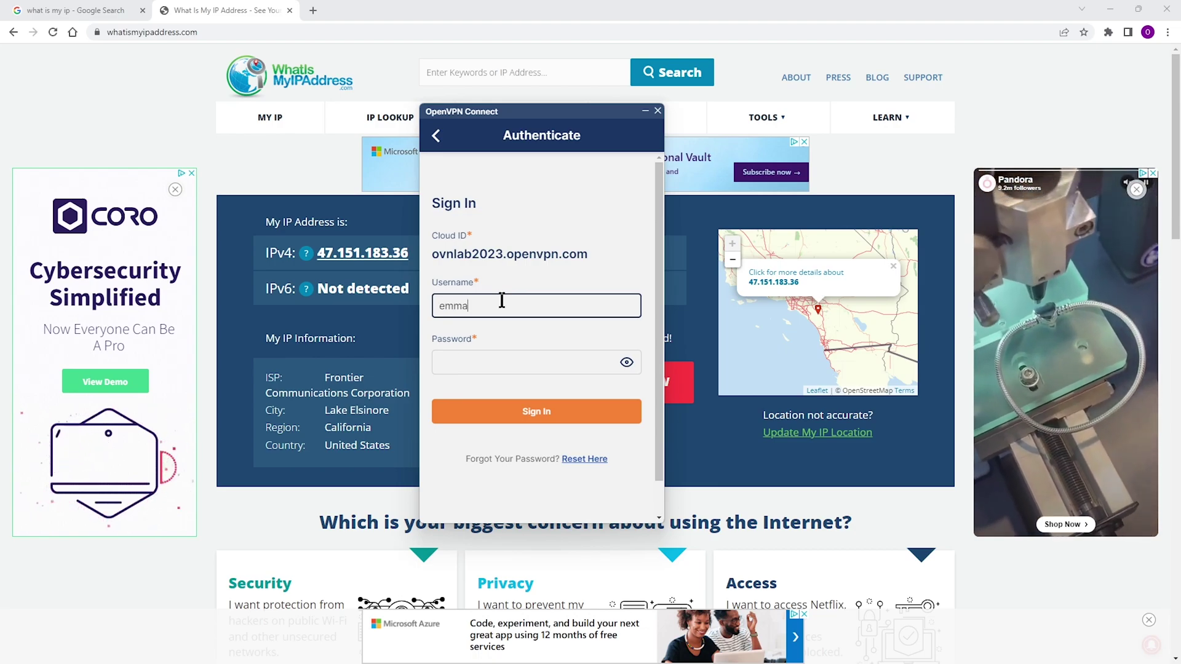
pyautogui.press('Tab')
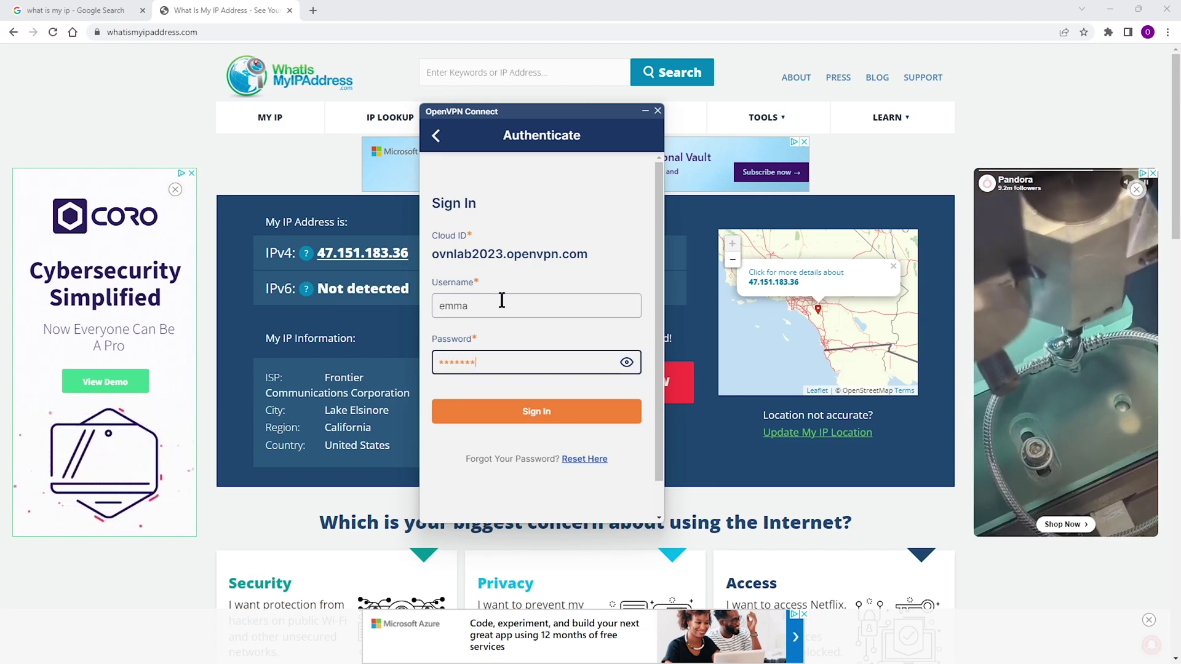
pyautogui.press('Return')
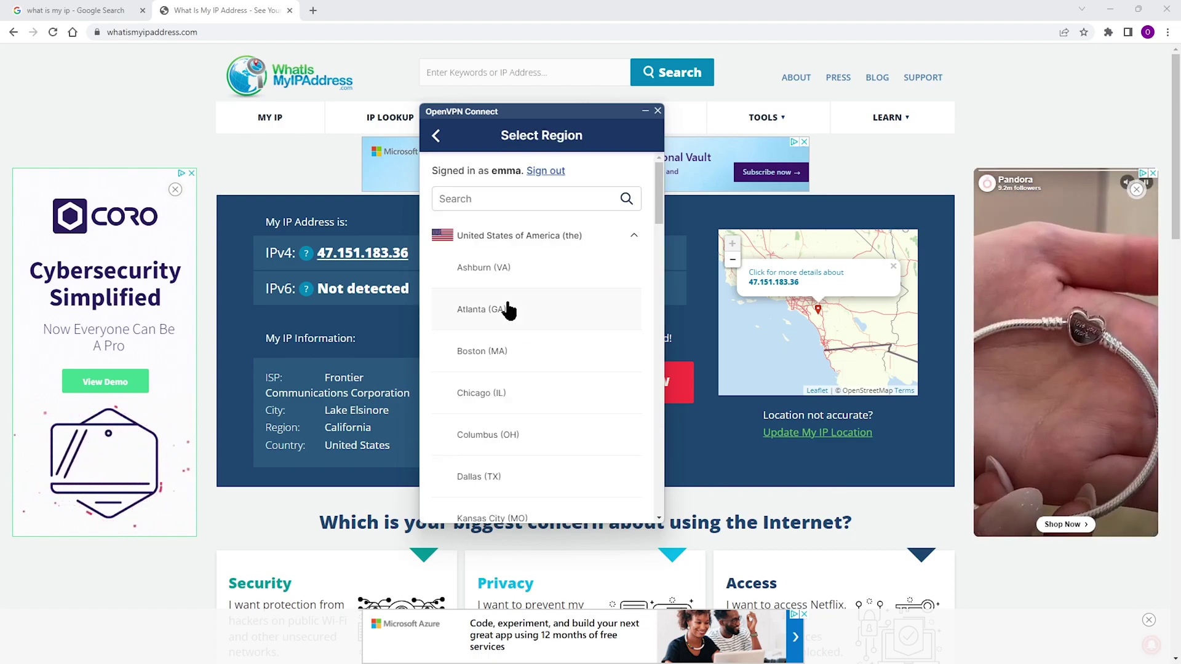
# Select the Atlanta (GA) region, connect its profile and move the OpenVPN Connect window aside.
pyautogui.click(474, 308)
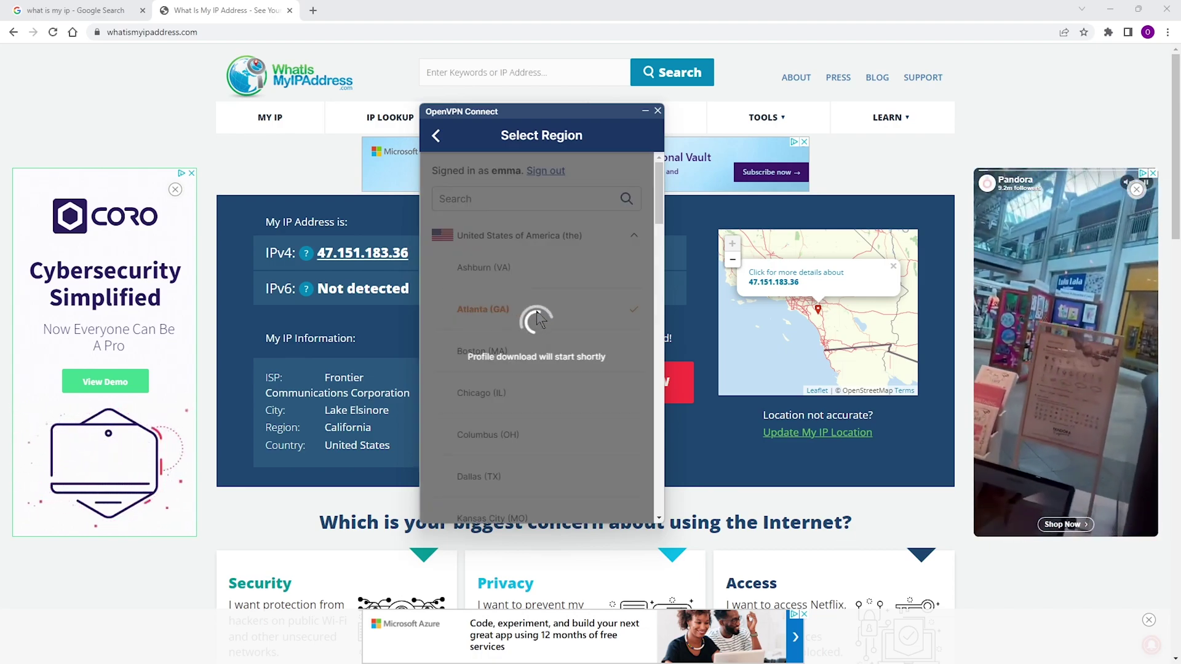
pyautogui.click(597, 498)
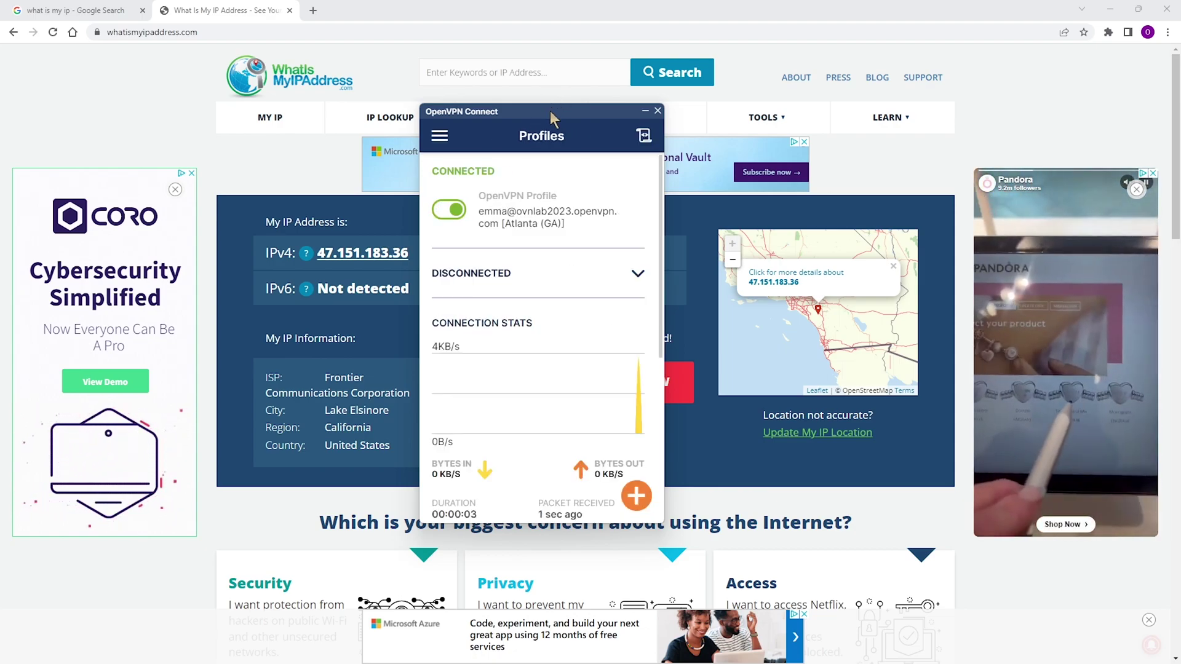
pyautogui.moveTo(550, 110); pyautogui.dragTo(1002, 110)
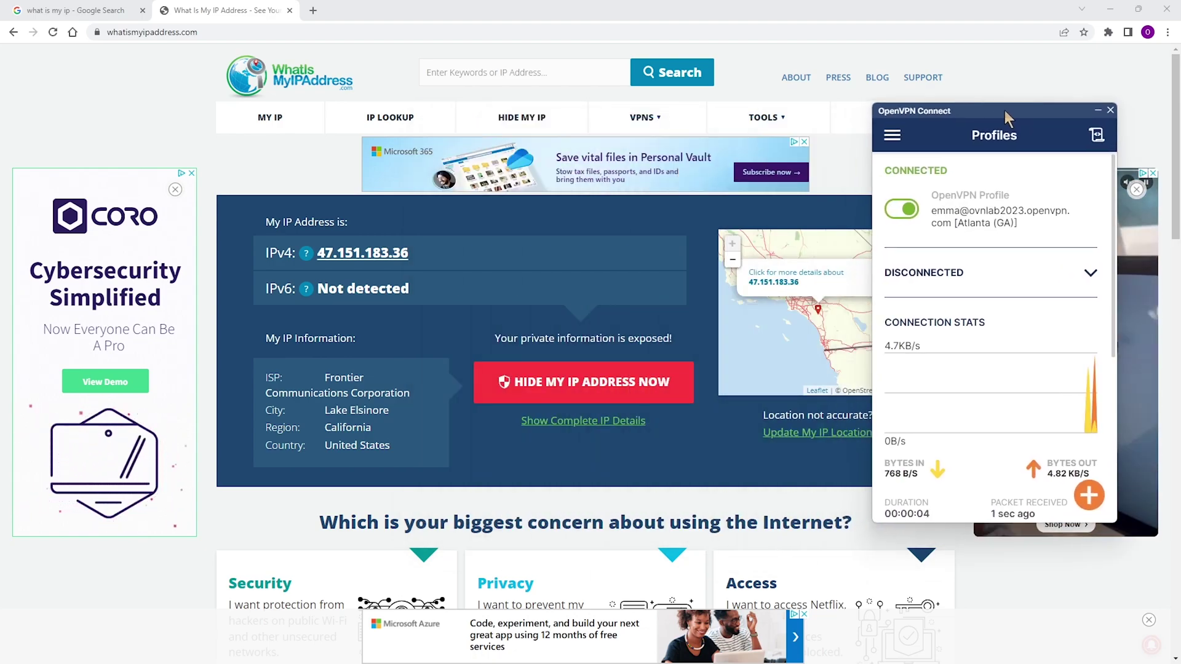
# Reload the Google IP search and the whatismyipaddress.com page to compare the public IP addresses over the VPN.
pyautogui.click(51, 11)
pyautogui.click(51, 32)
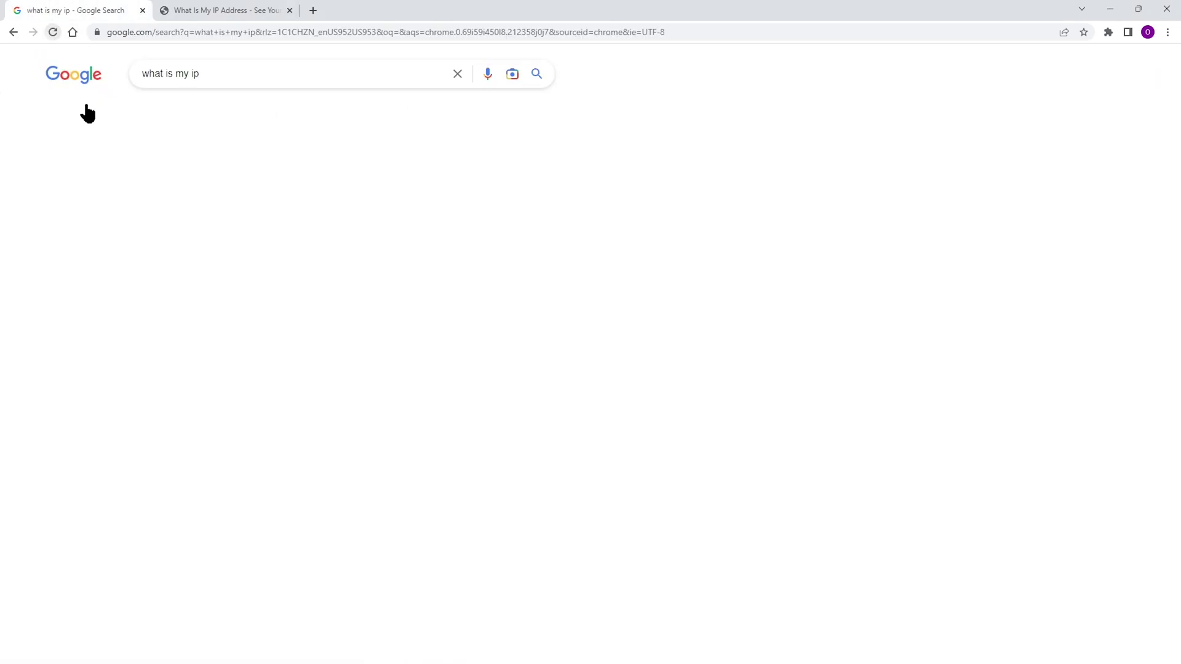
pyautogui.click(211, 11)
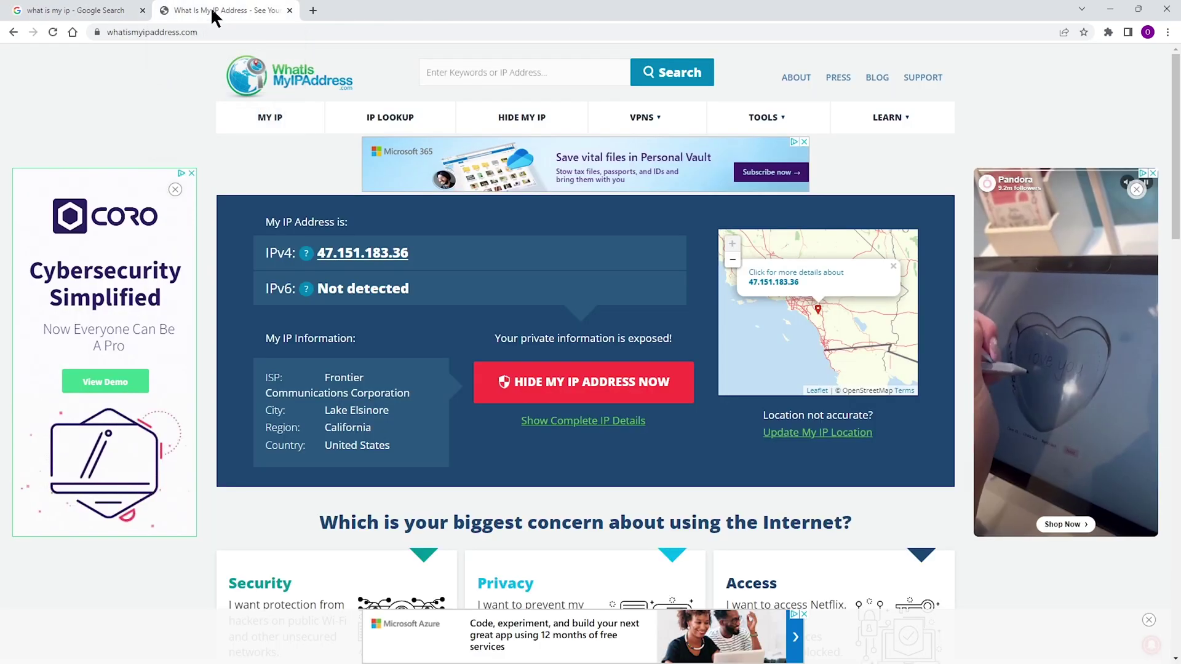
pyautogui.click(49, 31)
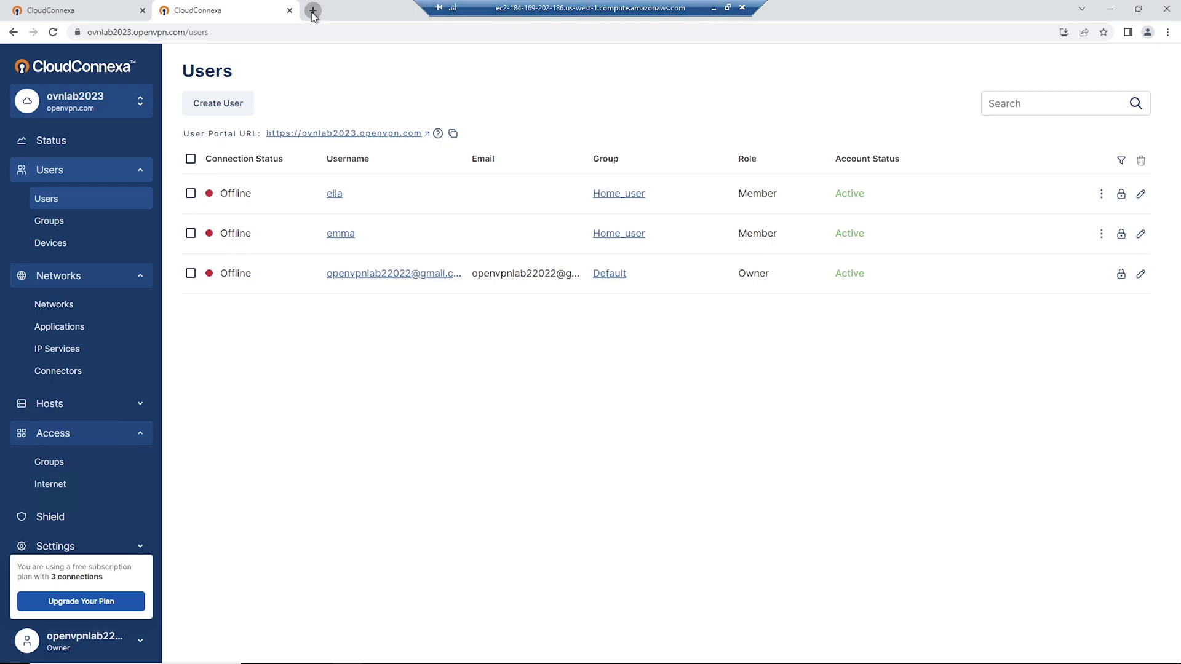
# Search Google for "what is my ip" in a new browser tab on the remote desktop.
pyautogui.click(313, 10)
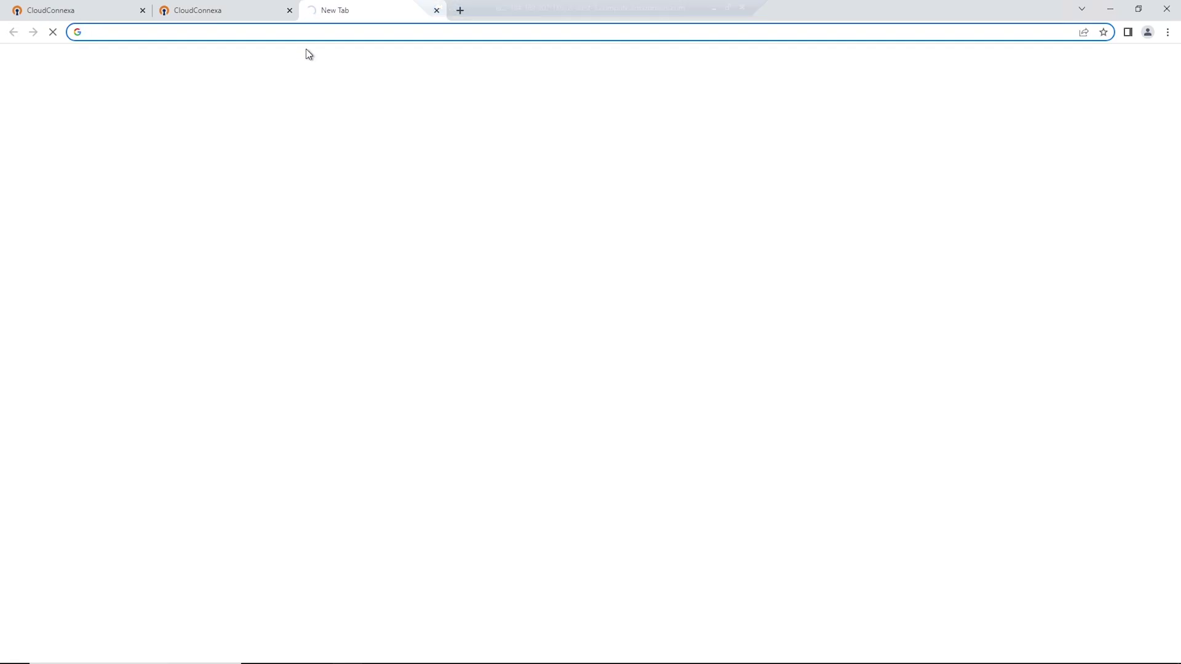
pyautogui.click(213, 30)
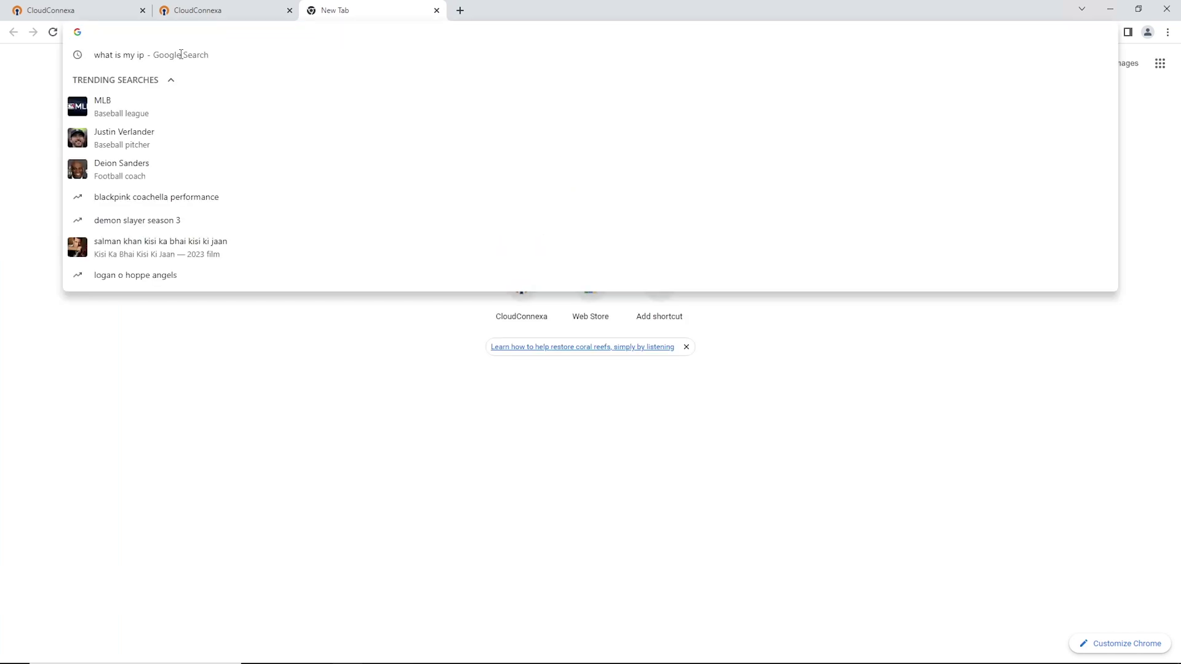
pyautogui.press('Down')
pyautogui.press('Return')
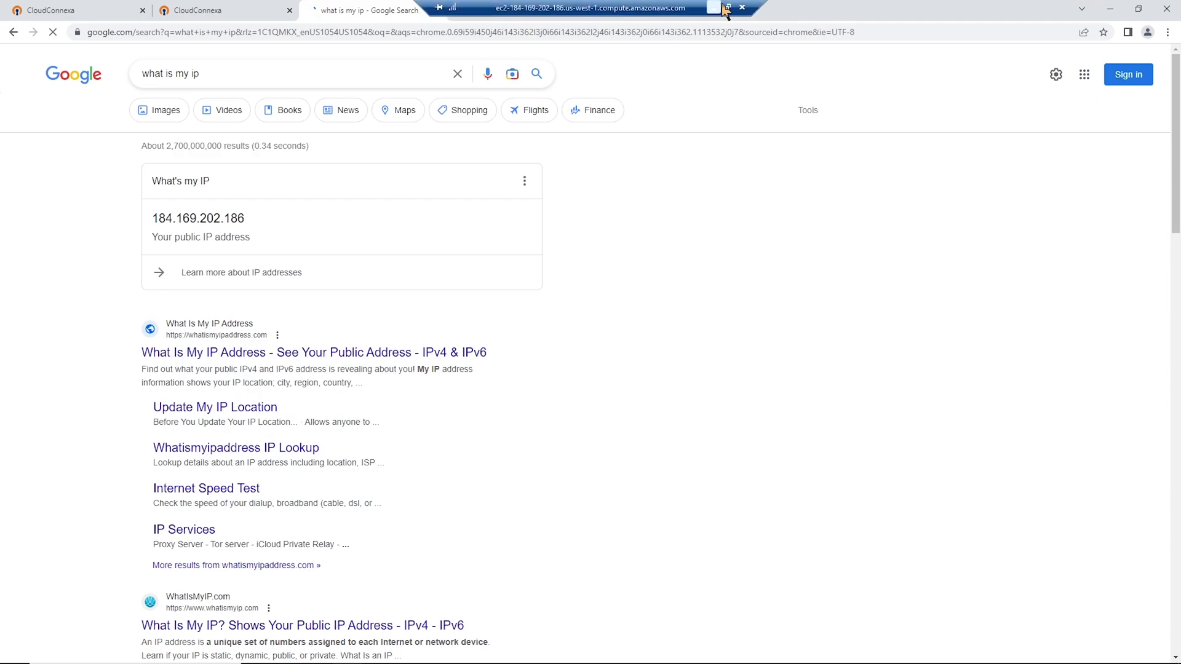
# Place the reduced remote desktop window beside the local whatismyipaddress.com result to compare public IP addresses, and return it to full screen.
pyautogui.click(727, 7)
pyautogui.moveTo(458, 10); pyautogui.dragTo(795, 70)
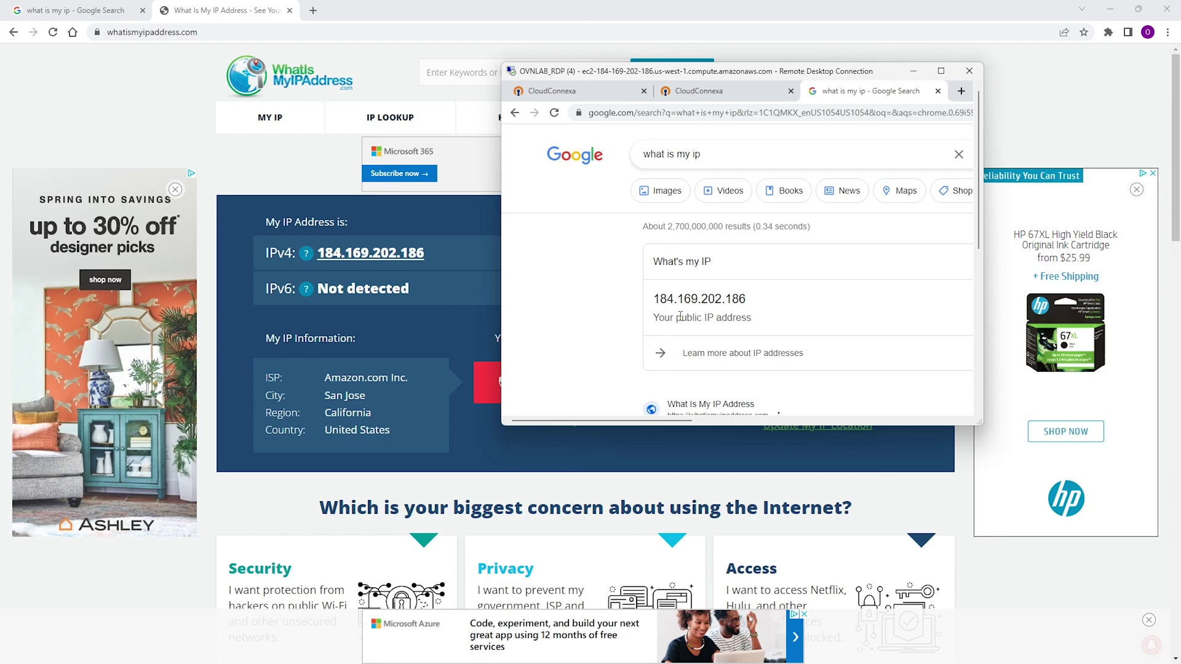
pyautogui.click(939, 71)
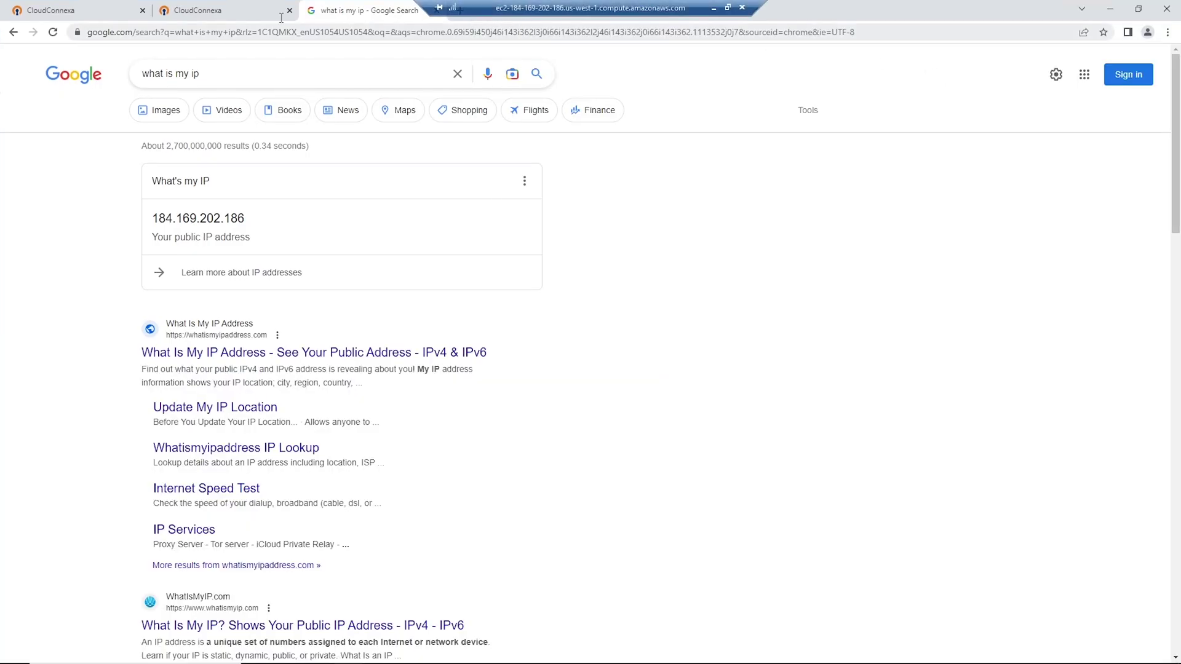
# Review the applications defined for the AppIG network in the CloudConnexa admin portal.
pyautogui.click(195, 10)
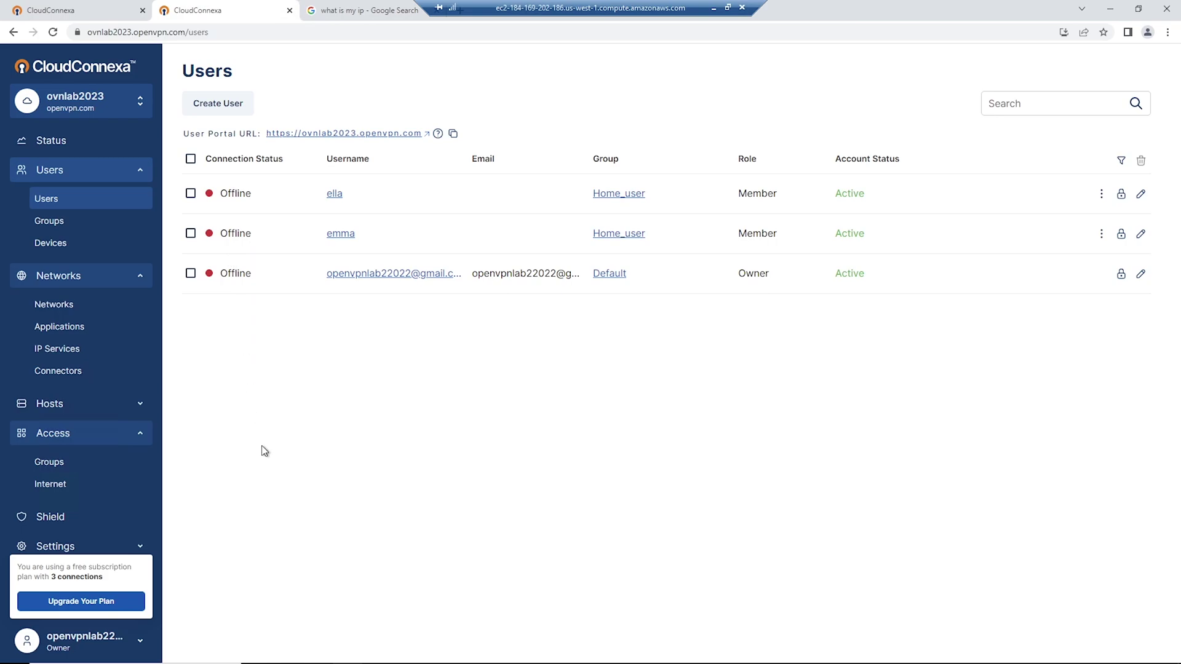
pyautogui.click(58, 307)
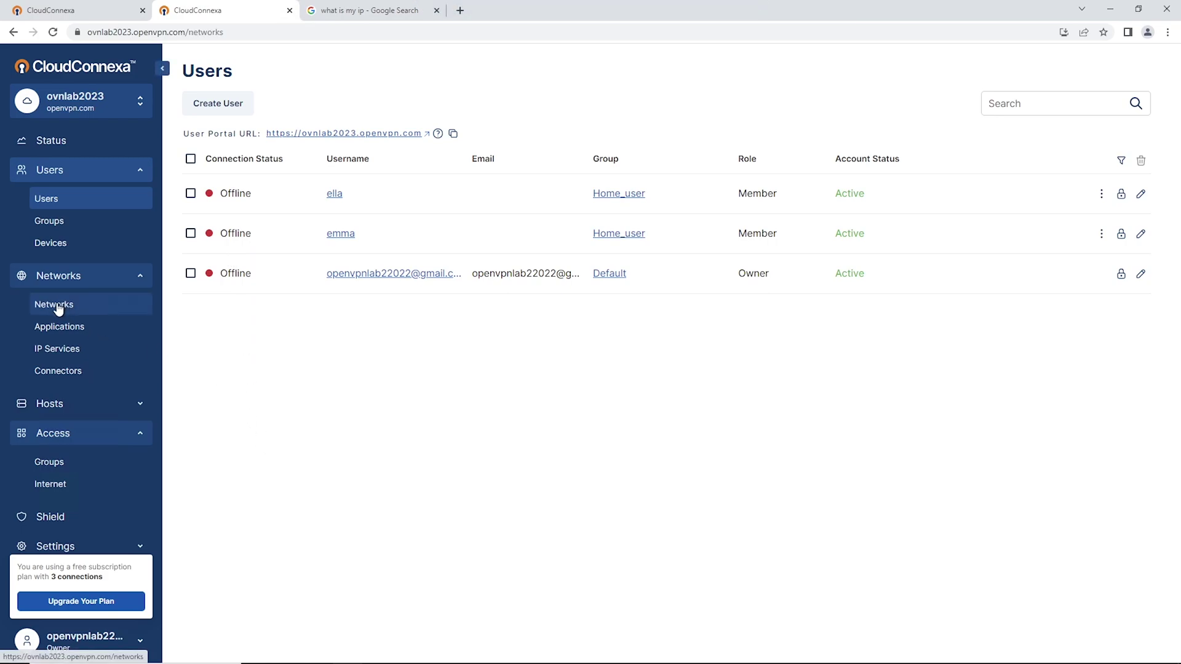
pyautogui.click(366, 198)
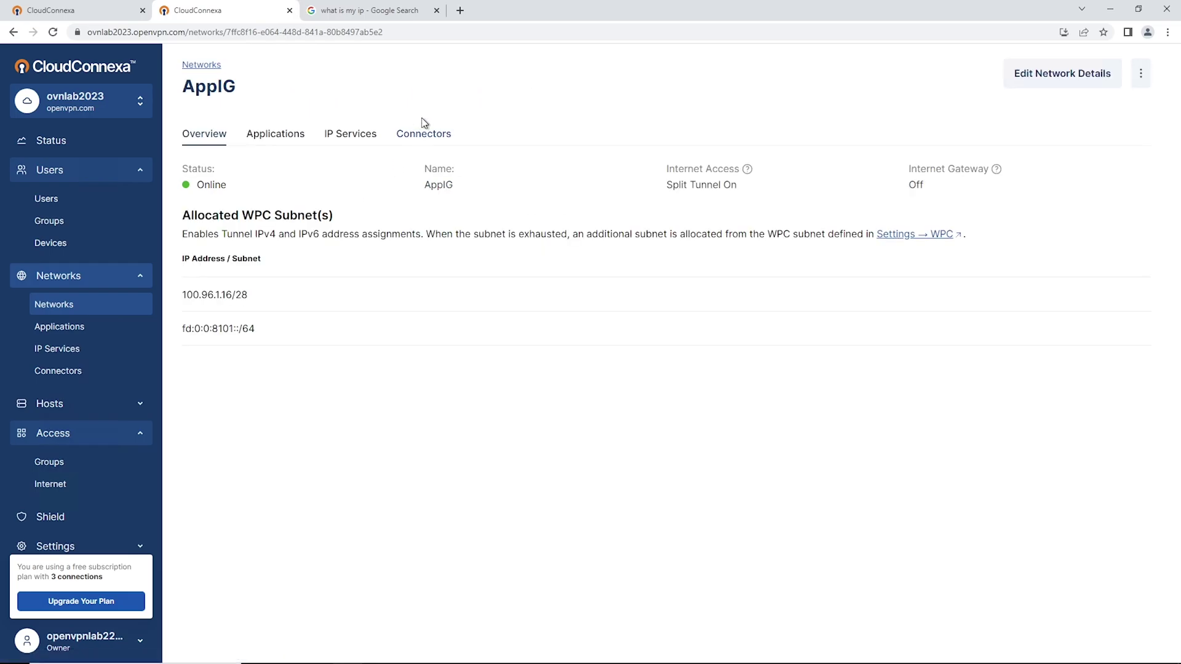
pyautogui.click(258, 140)
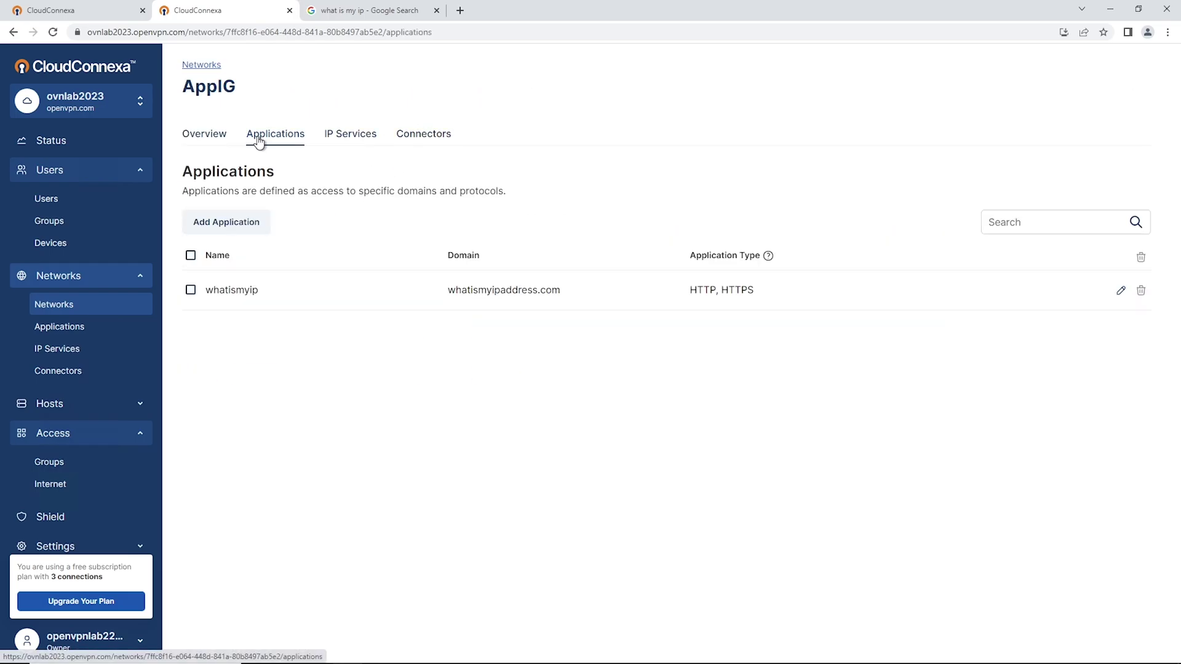